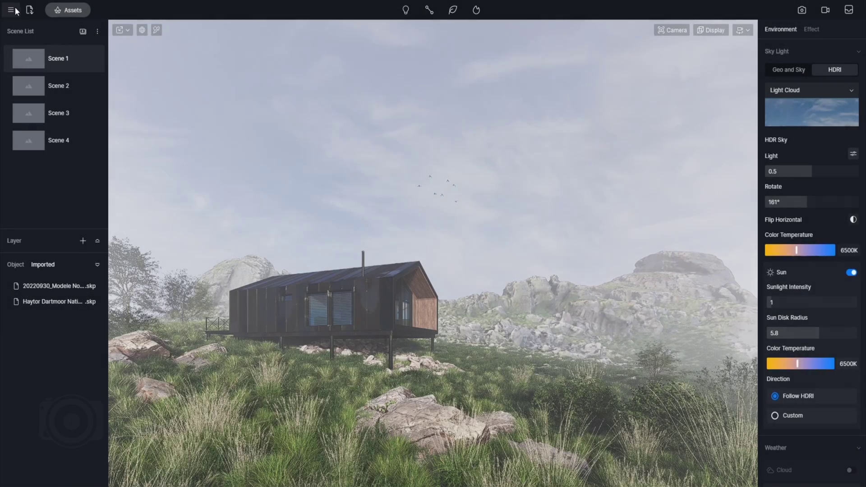
Step: Import the rock model Aset_rock_granite_M_rgvbg_LOD0 and place it on the grassy ground below the cabin
click(29, 10)
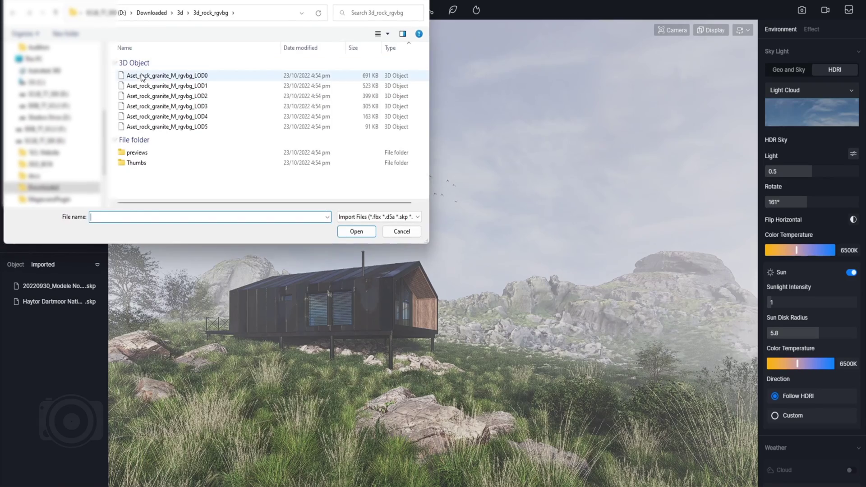
click(142, 76)
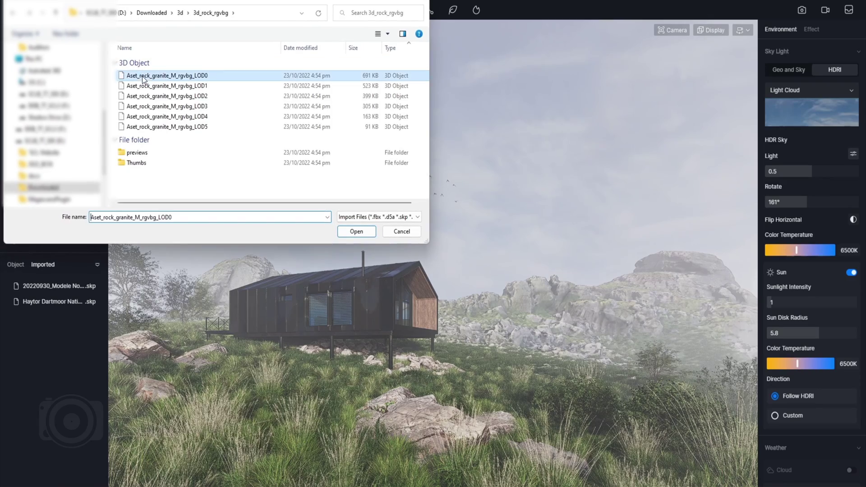
click(356, 232)
drag(69, 284, 324, 433)
key(f)
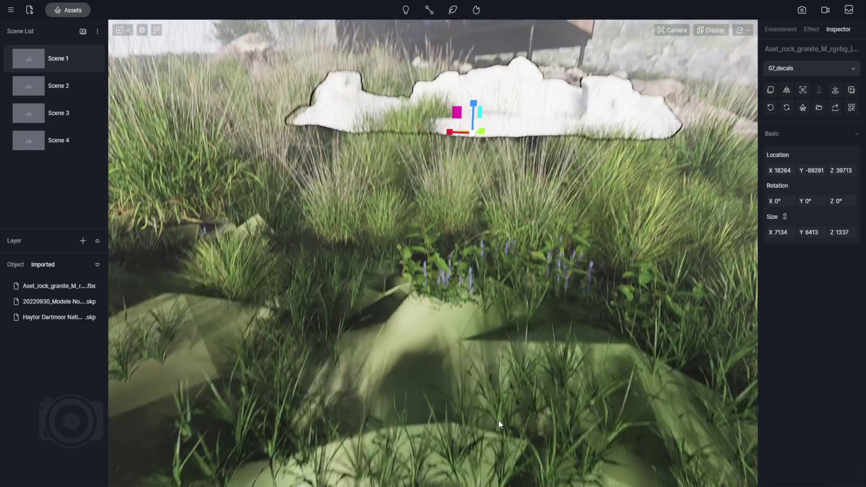
Step: Load the 4K_Albedo texture as the rock's base color map and 4K_Normal_LOD0 as its normal map
click(773, 189)
click(173, 111)
click(356, 231)
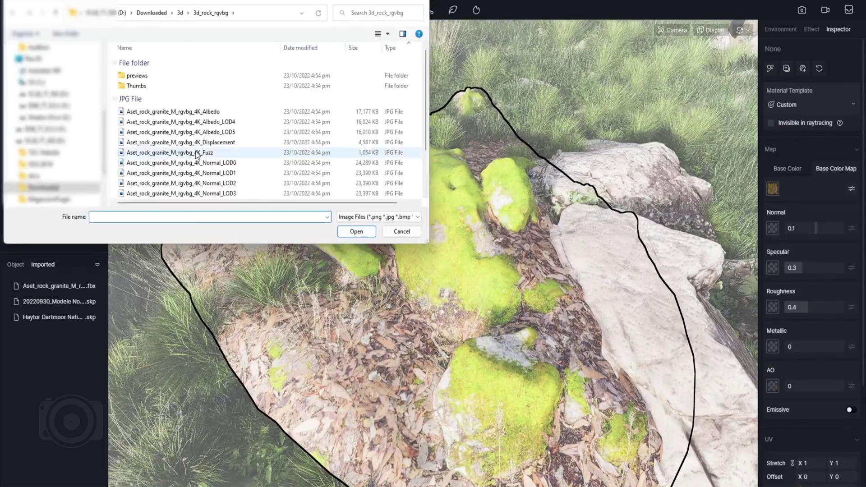
double_click(198, 163)
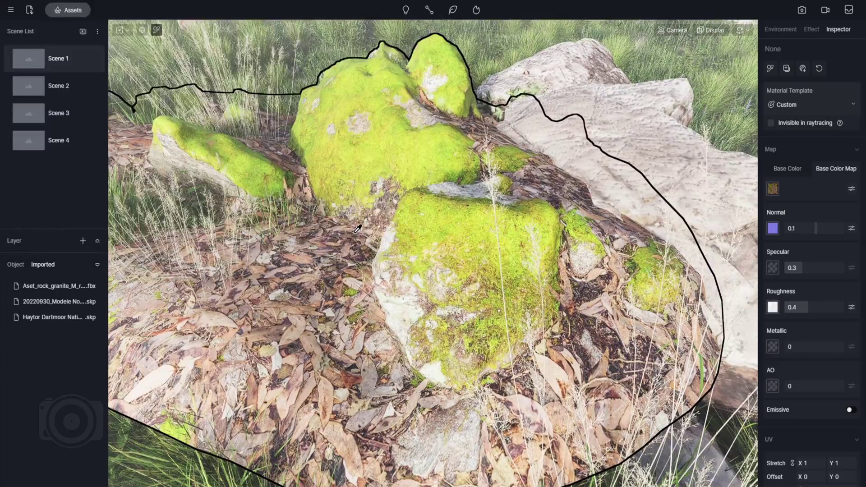
Step: Load roughness and AO textures for the rock material and reduce its Specular value to 0.07
click(773, 307)
double_click(198, 166)
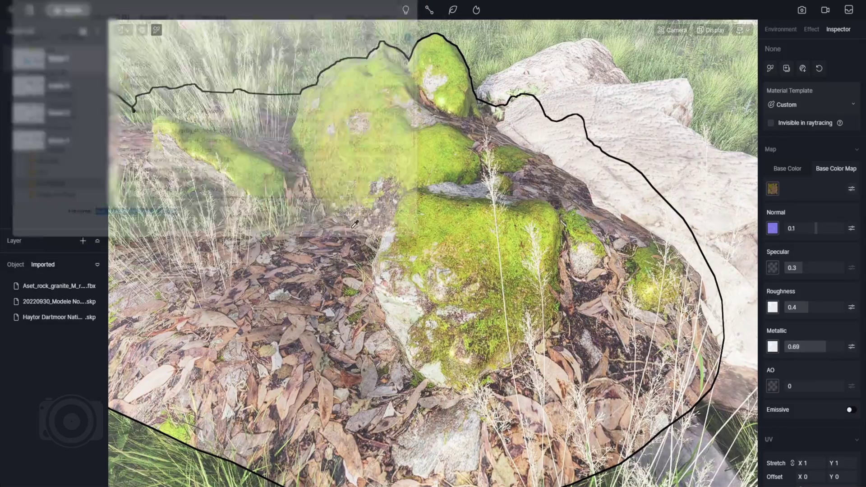
drag(833, 269, 789, 268)
click(773, 386)
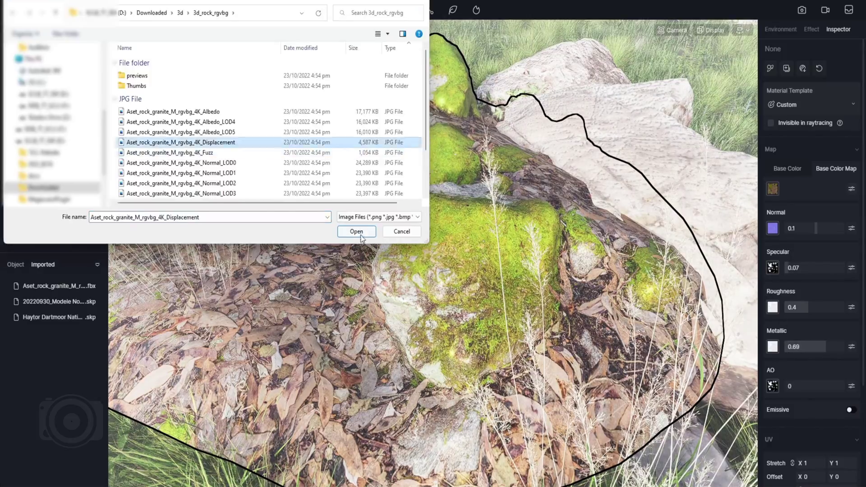
double_click(194, 139)
drag(790, 387, 821, 387)
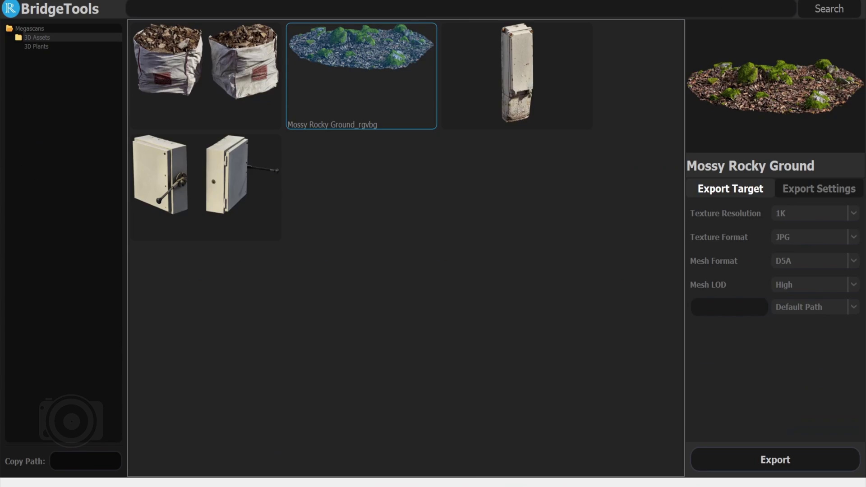
Step: Switch to BridgeTools, collapse the Megascans folder, and look over the downloaded asset thumbnails
double_click(39, 30)
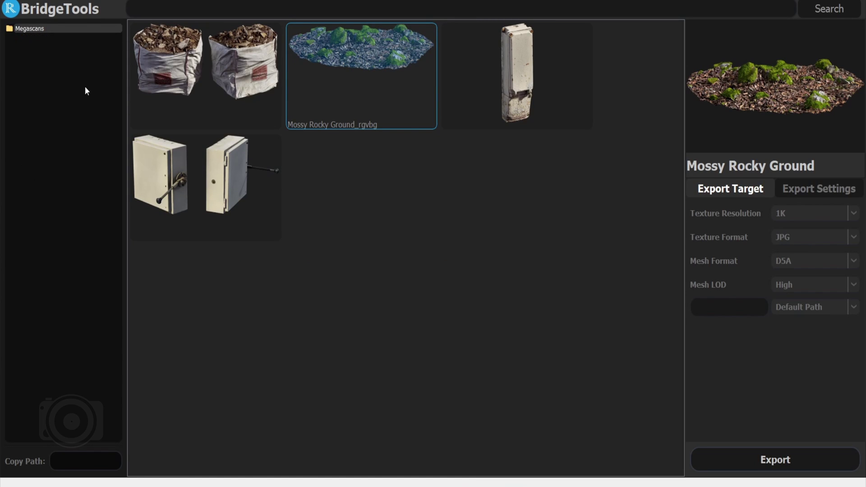
click(252, 181)
click(204, 86)
click(348, 79)
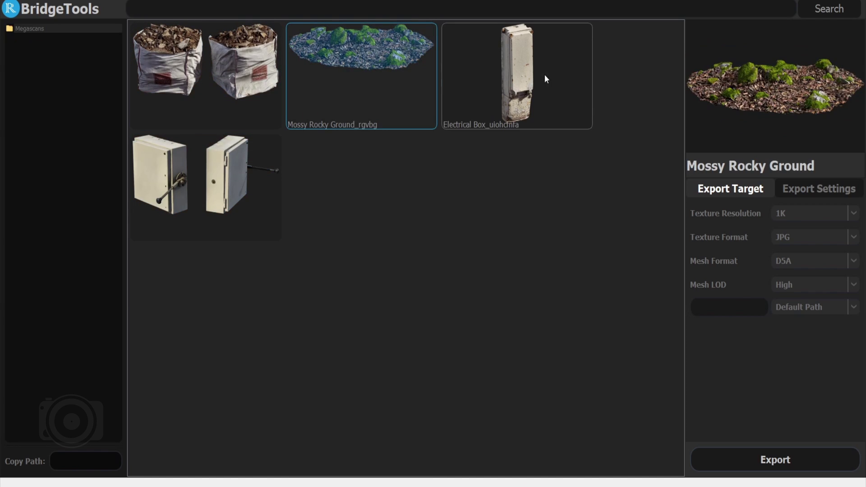
click(543, 76)
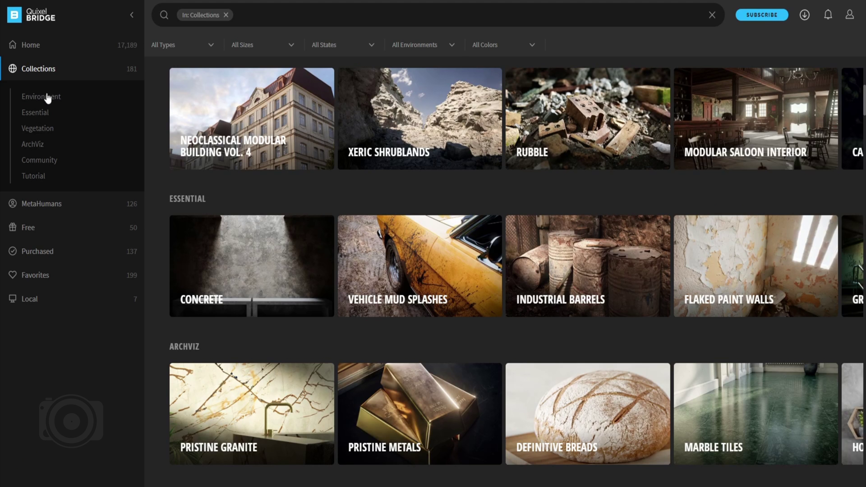
Step: Switch to Quixel Bridge and browse the 3D Assets and 3D Plants categories from Home
click(40, 50)
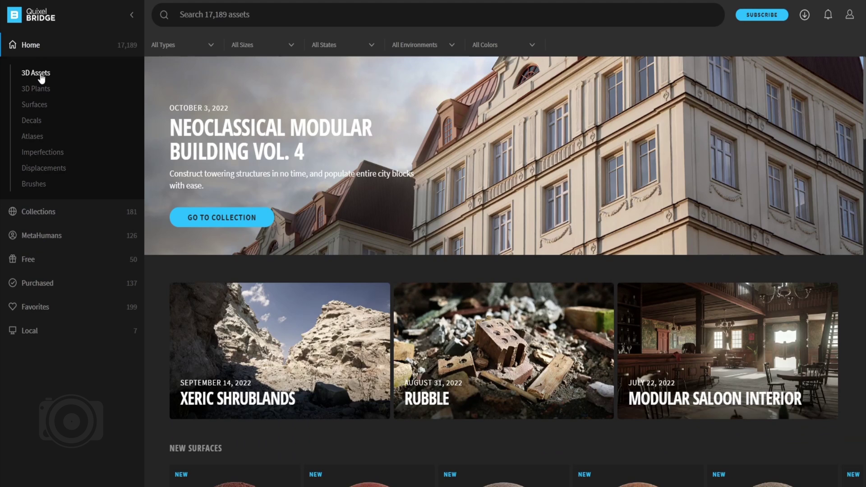
click(41, 78)
click(36, 216)
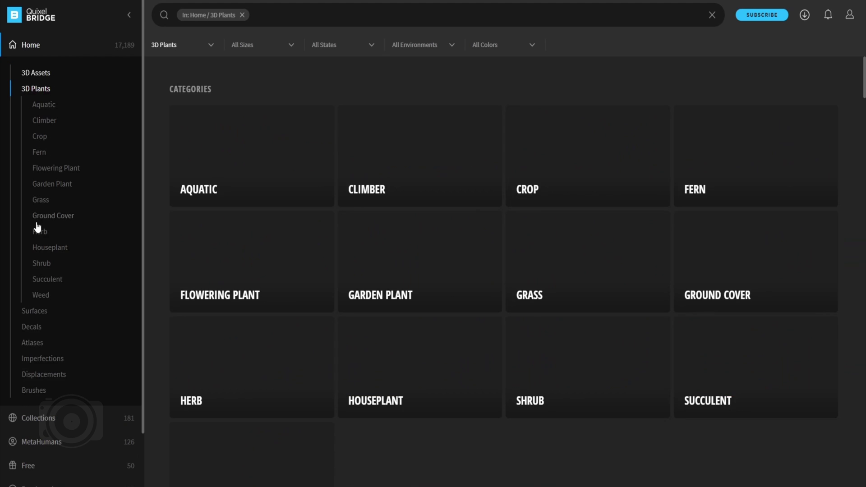
scroll(329, 163, down, 10)
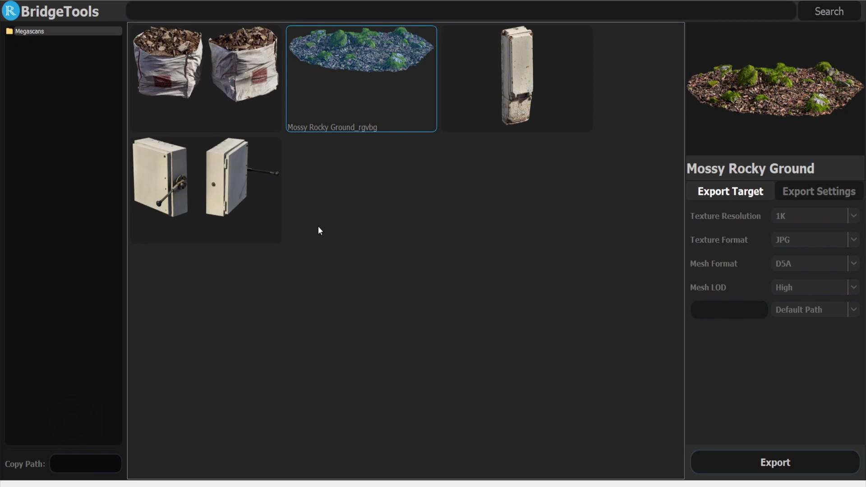
Step: Switch to BridgeTools and inspect the downloaded assets, including the Electrical Box and Mossy Rocky Ground
click(205, 153)
click(202, 77)
click(408, 77)
click(543, 78)
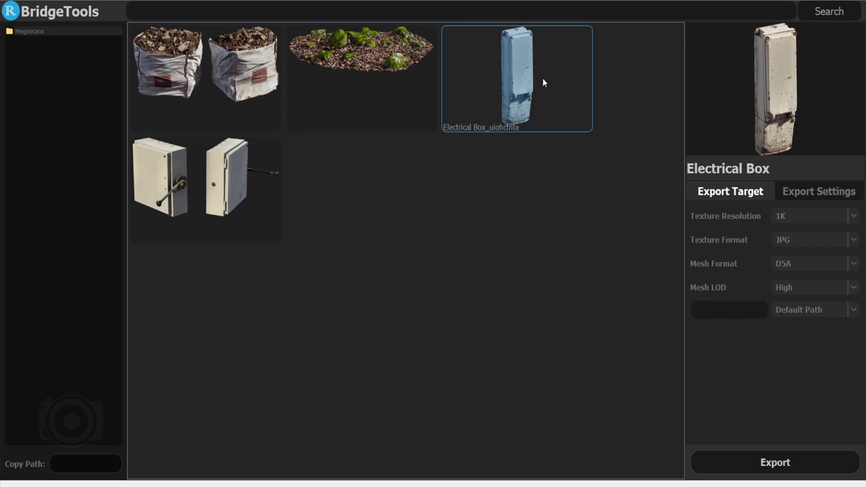
click(343, 76)
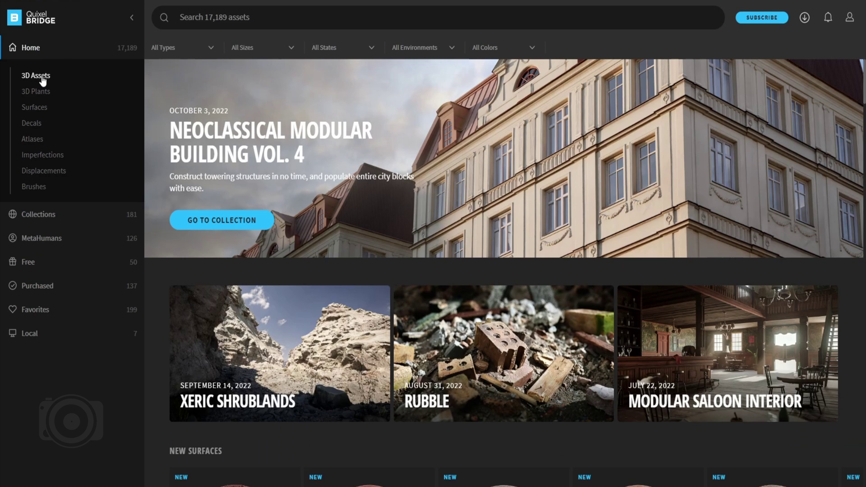
Step: Switch to Quixel Bridge and browse the 3D Assets categories and trending models
click(41, 83)
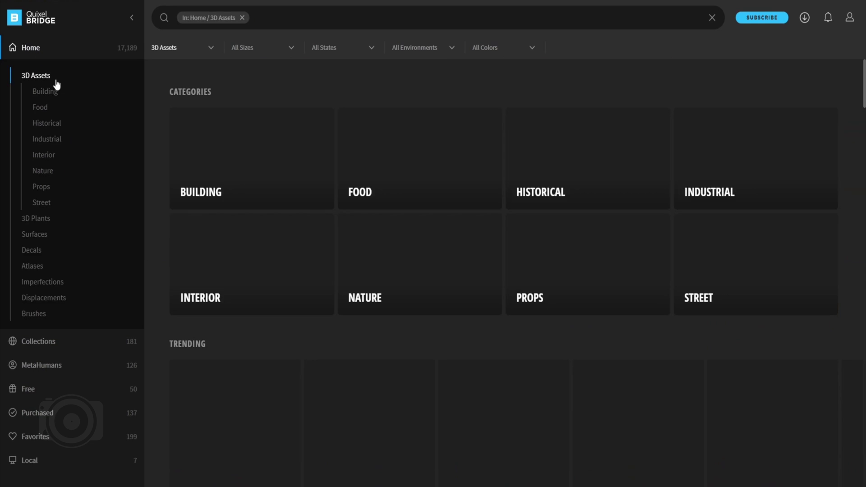
scroll(454, 175, down, 15)
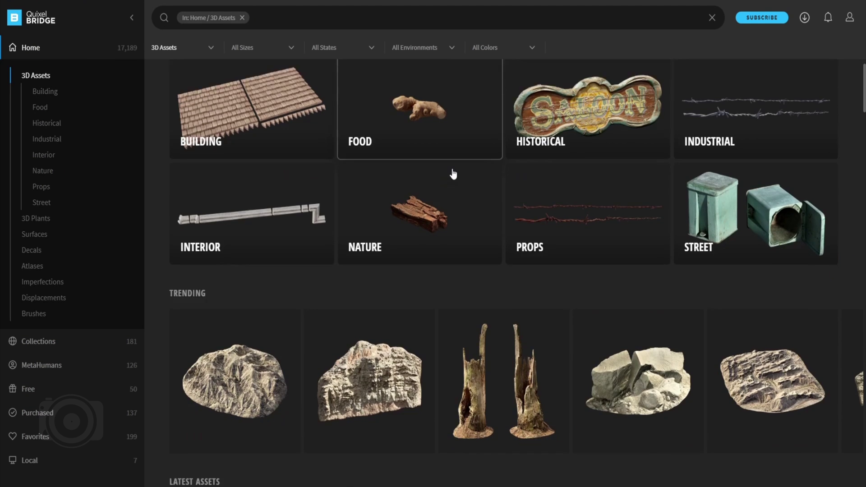
scroll(454, 174, down, 8)
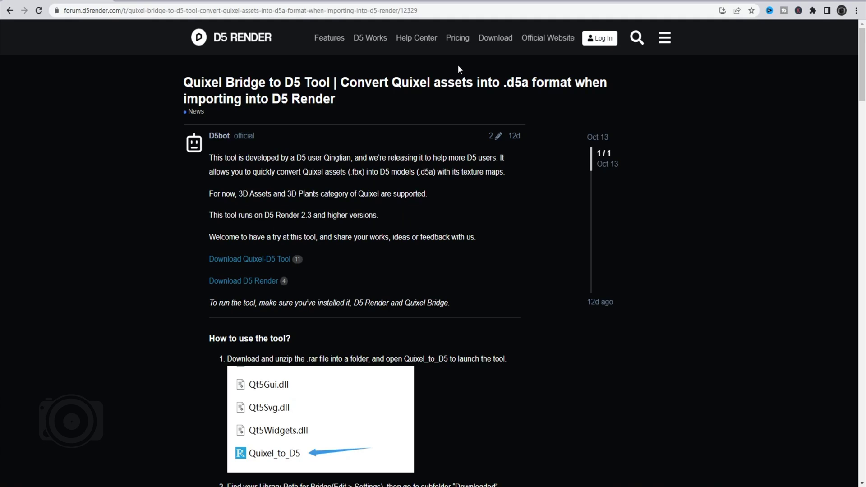
Step: Switch to the D5 Render forum and read through the Quixel Bridge to D5 Tool post and its usage instructions
click(467, 11)
drag(185, 82, 335, 86)
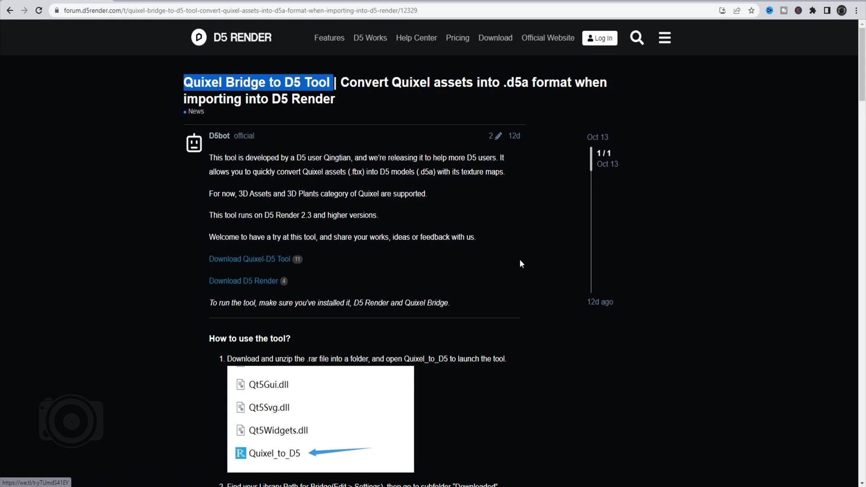
scroll(521, 264, down, 15)
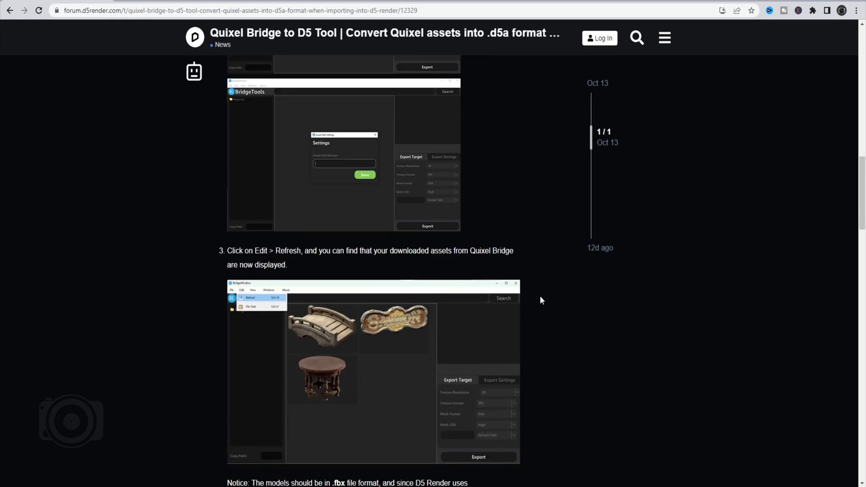
scroll(539, 296, down, 20)
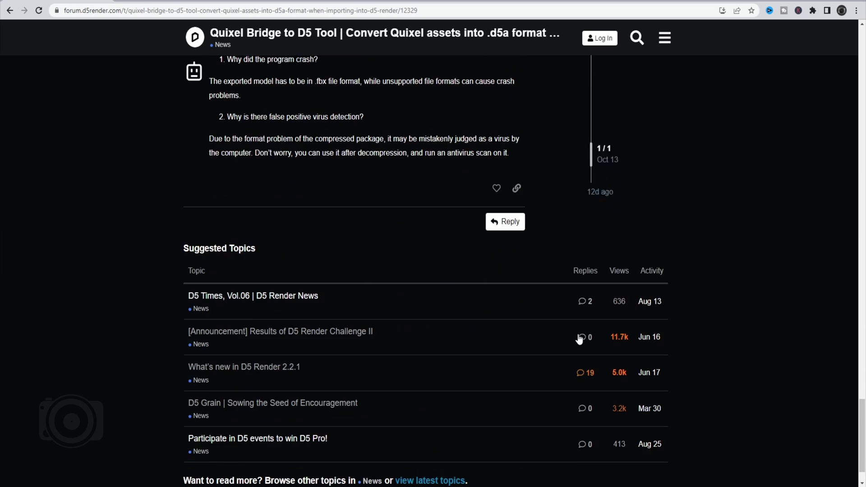
Step: Download Quixel to D 5.rar through the forum post's Quixel-D5 Tool link and extract the archive
click(587, 54)
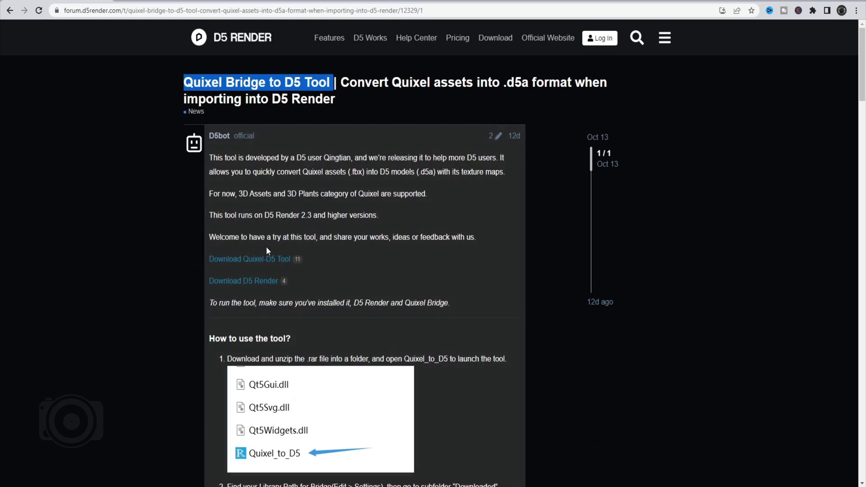
click(258, 264)
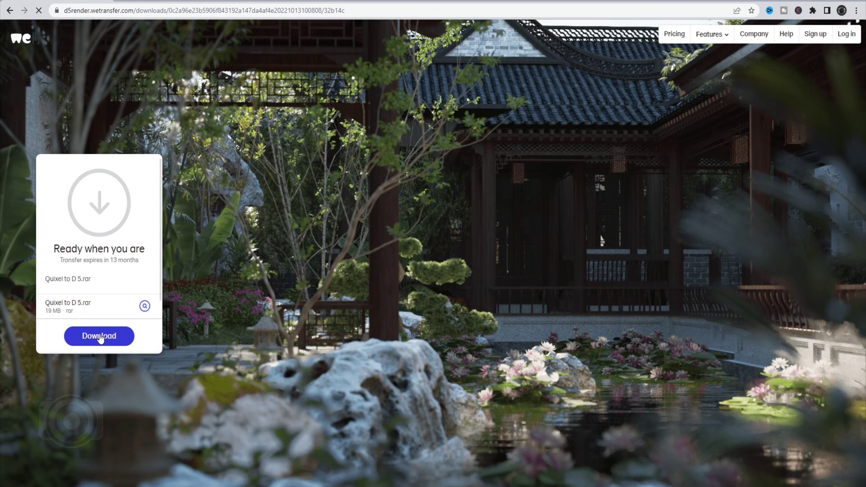
click(100, 336)
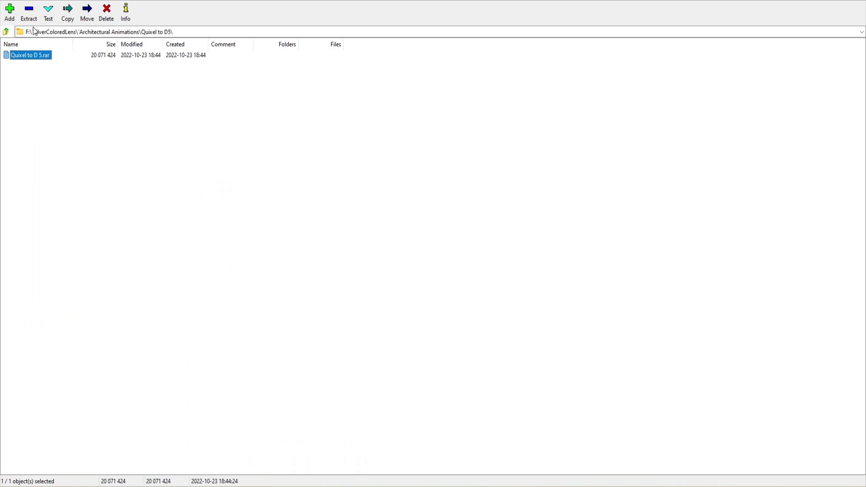
click(29, 12)
click(440, 299)
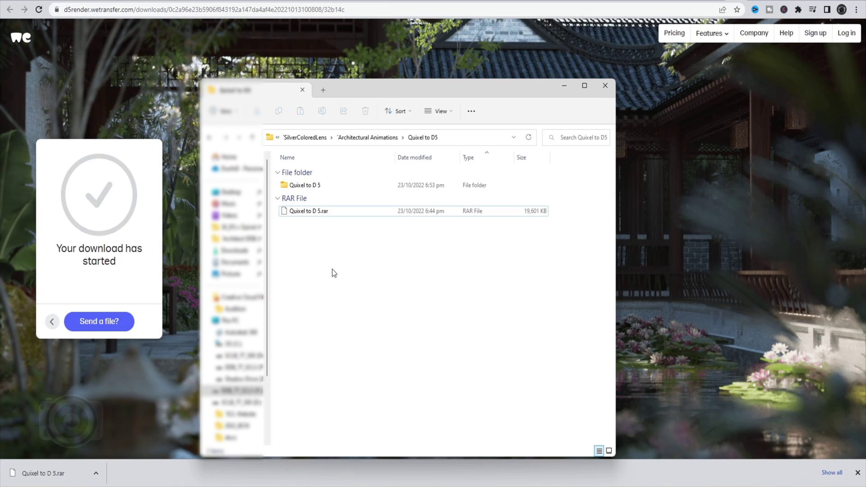
Step: Open the extracted Quixel to D 5 folder and launch the Quixel_to_D5 application
click(318, 188)
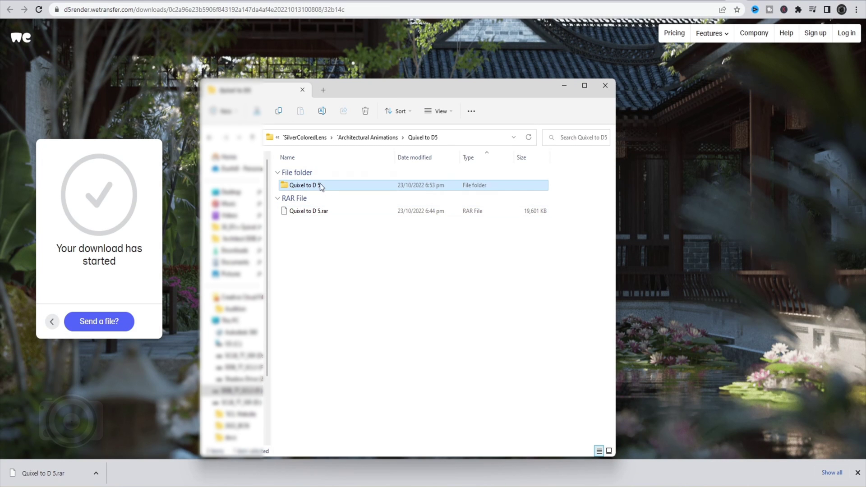
double_click(318, 184)
double_click(318, 184)
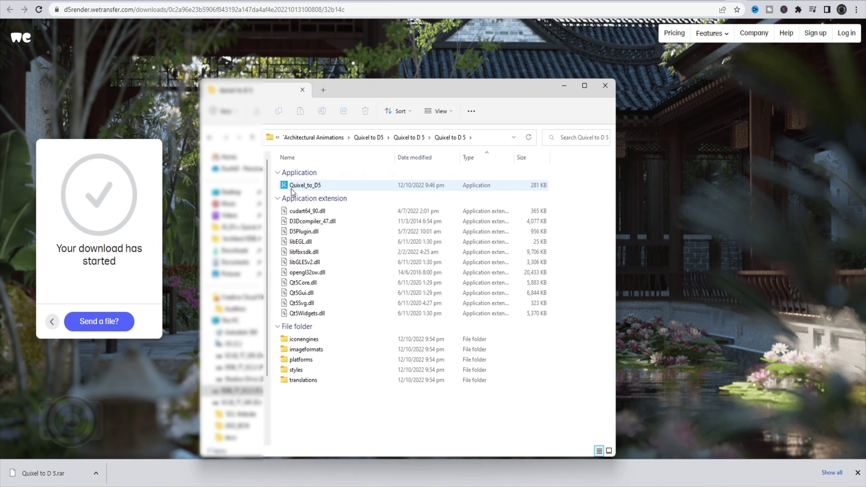
right_click(313, 187)
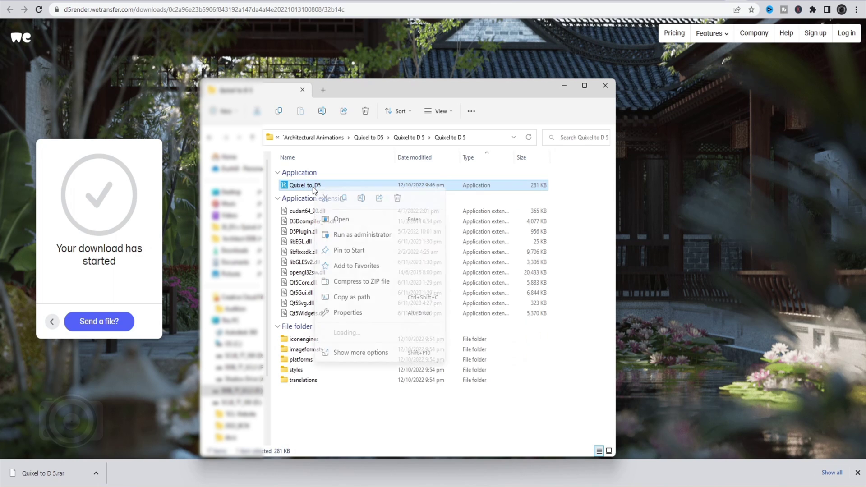
click(338, 218)
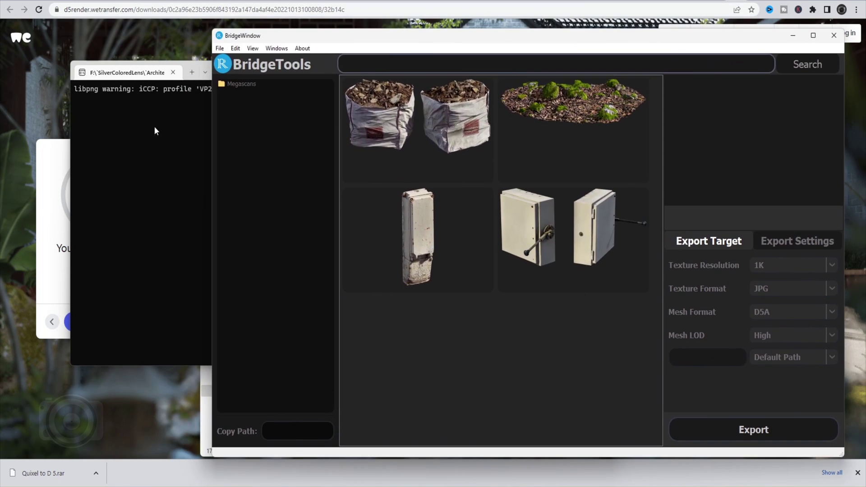
Step: Minimize the console window and maximize the BridgeTools window
click(154, 131)
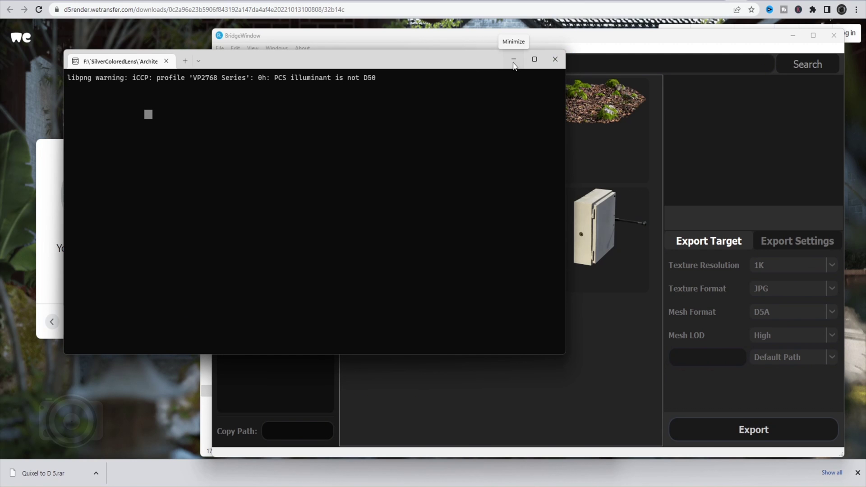
click(514, 60)
click(697, 43)
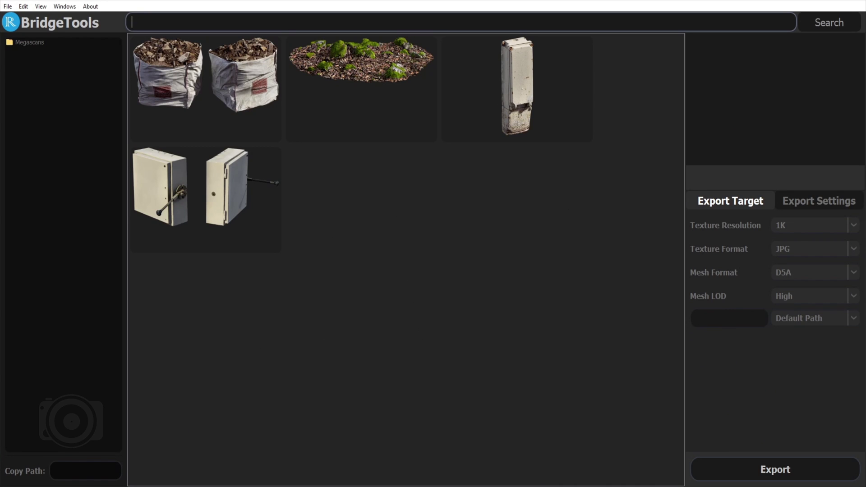
Step: Switch to Quixel Bridge and open its preferences to check the Megascans library path
key(alt+Tab)
scroll(380, 216, down, 3)
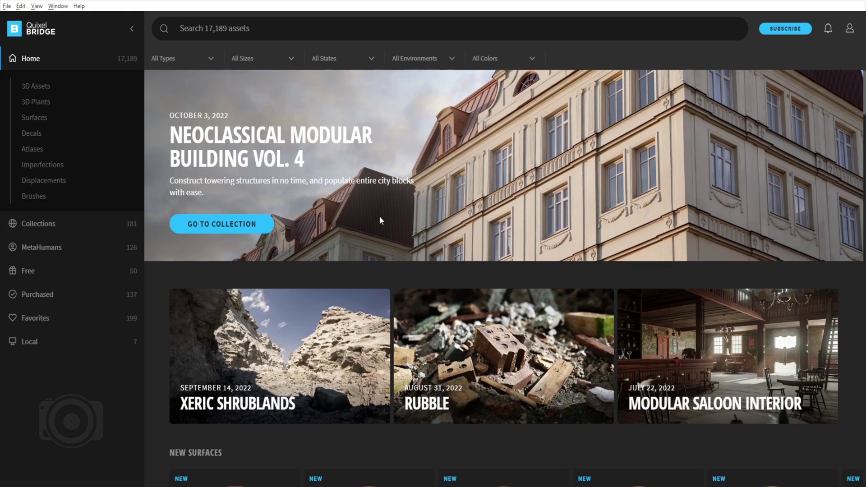
scroll(380, 216, up, 3)
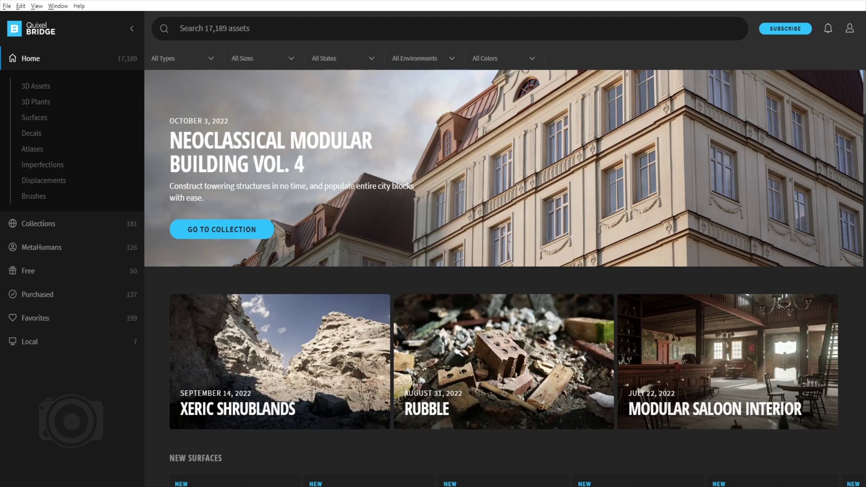
click(2, 6)
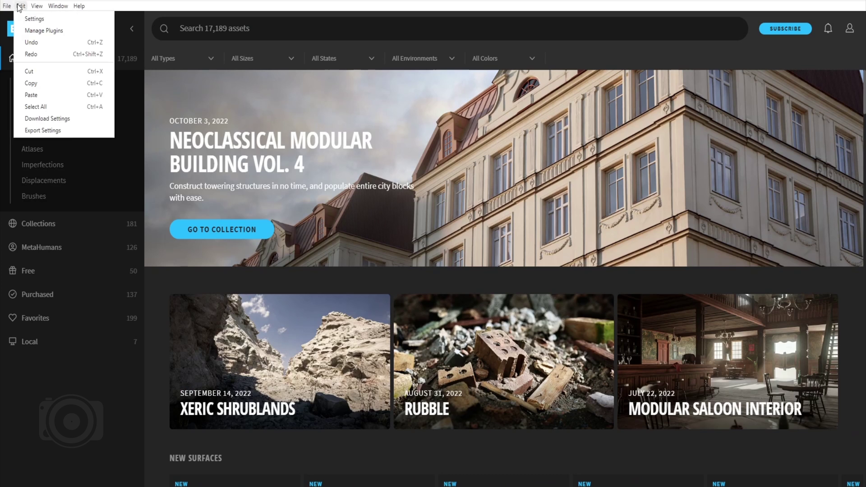
click(21, 18)
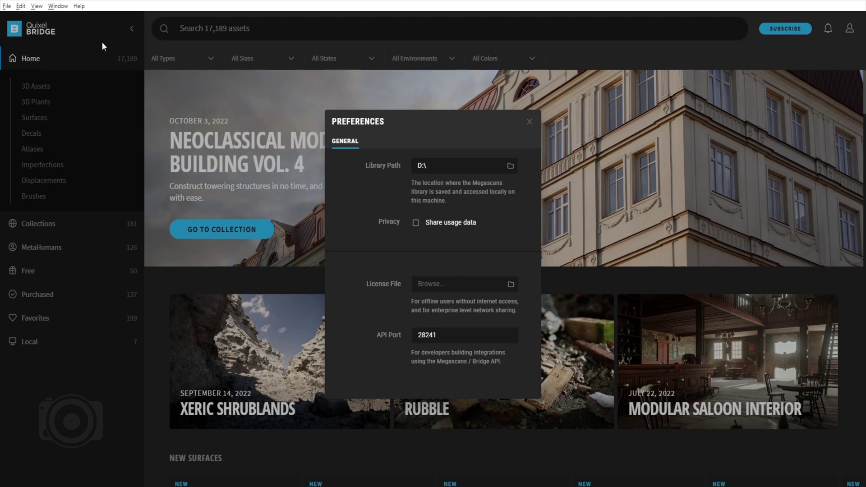
click(435, 174)
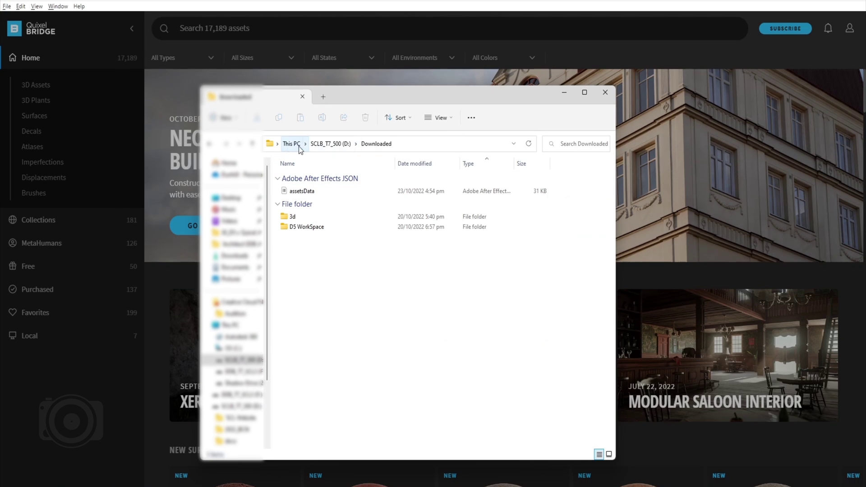
Step: View the preview image of the 3d_other_ukxkbesqa asset inside the Downloaded library's 3d folder, and close it
double_click(315, 217)
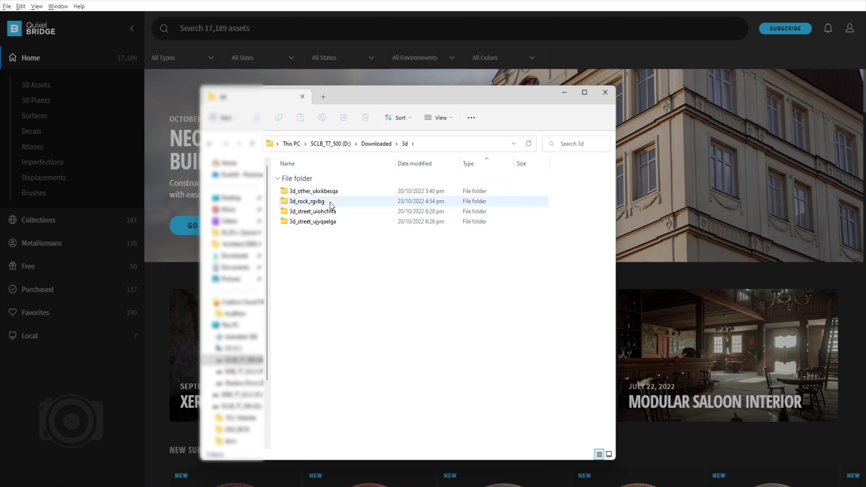
double_click(313, 191)
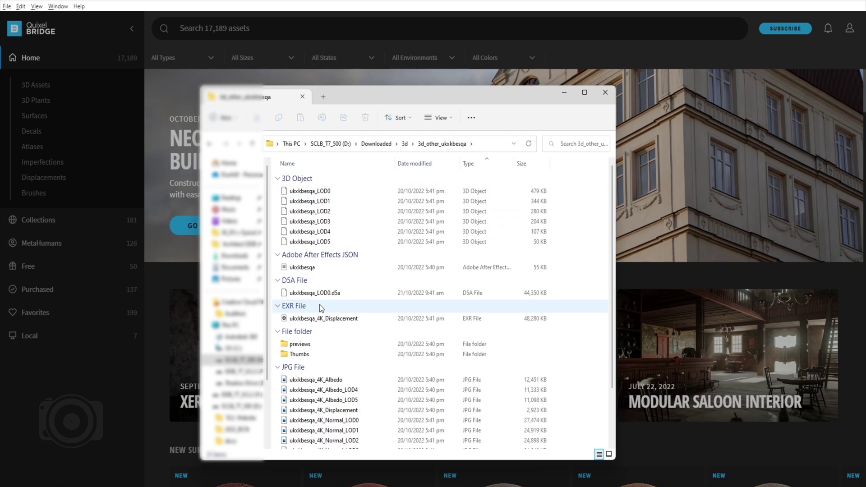
double_click(311, 345)
double_click(310, 186)
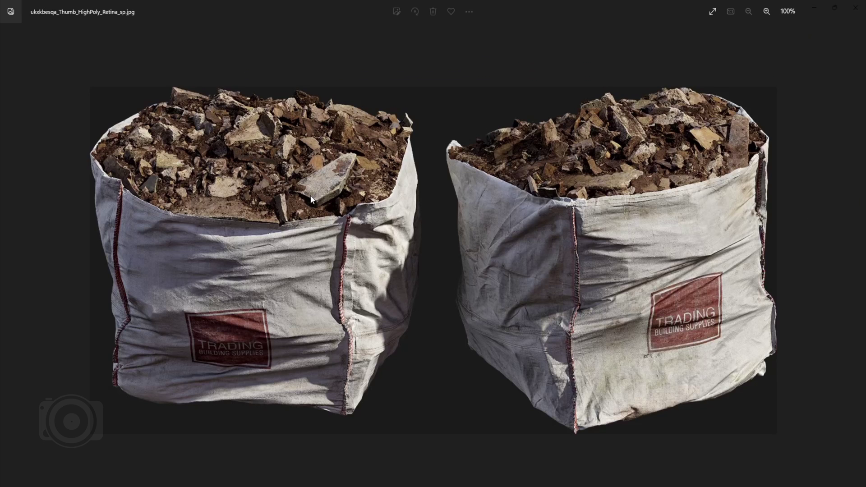
click(852, 13)
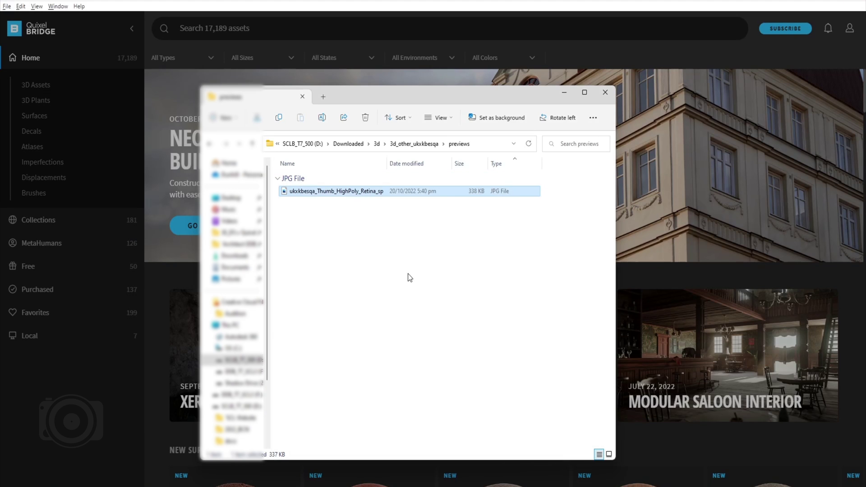
Step: Return to the 3d folder, inspect the contents of 3d_rock_rgvbg, and go back to the 3d folder
click(402, 144)
click(404, 144)
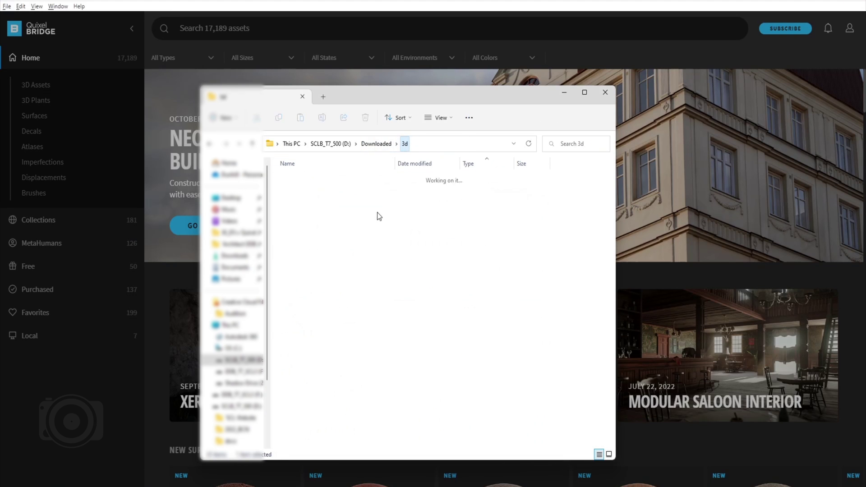
double_click(354, 202)
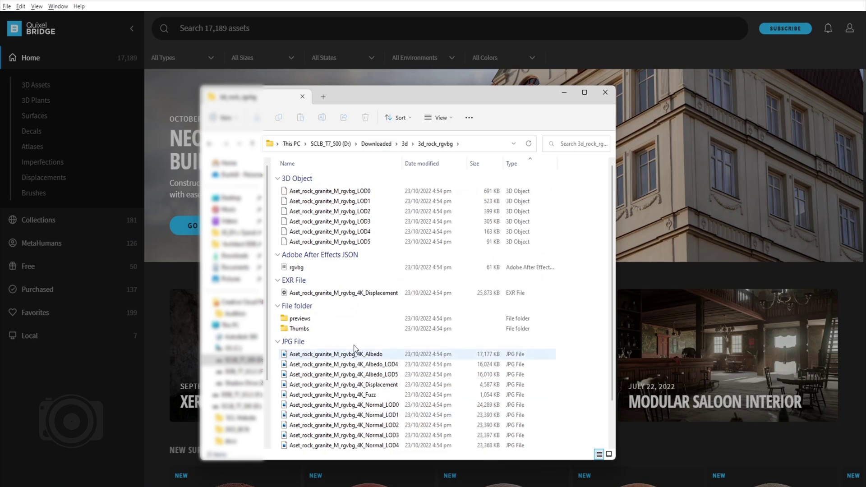
click(405, 143)
click(367, 285)
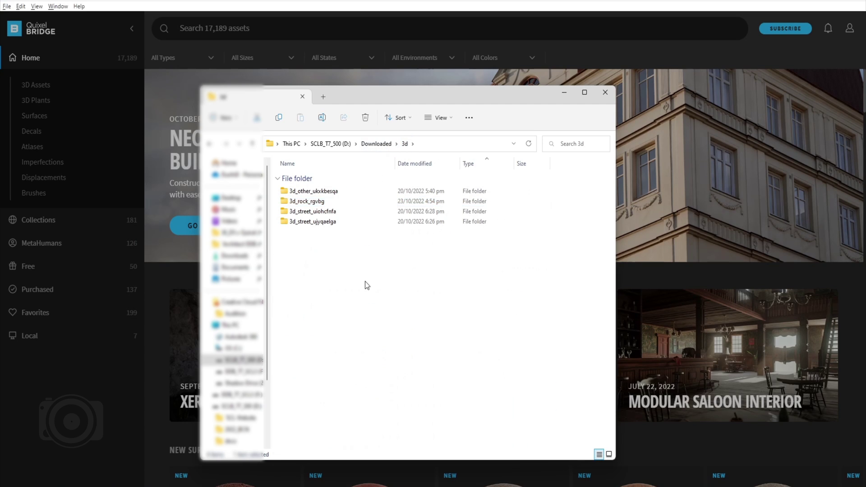
Step: Go up to the Downloaded folder and select its full path, D:\Downloaded
click(377, 143)
click(427, 145)
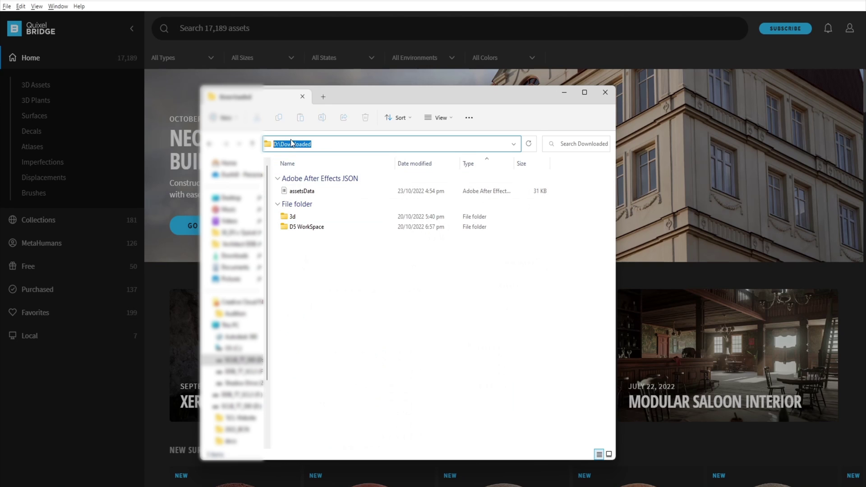
click(395, 324)
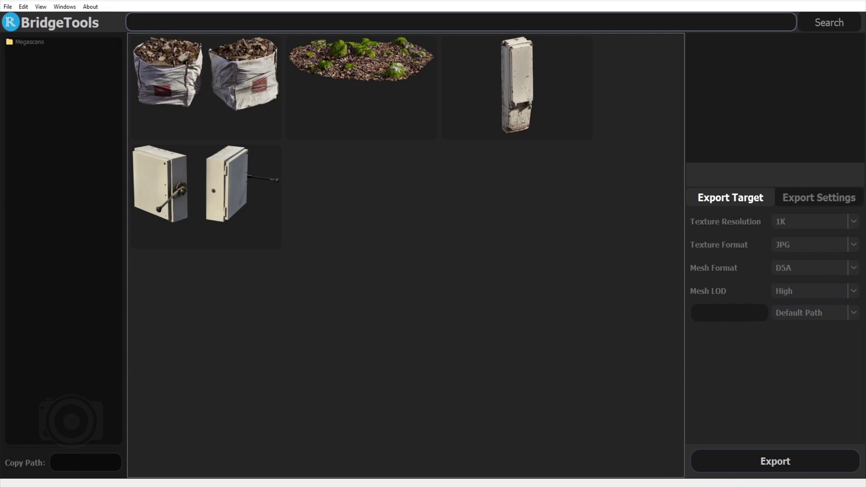
Step: Check the view and edit options in BridgeTools
click(40, 6)
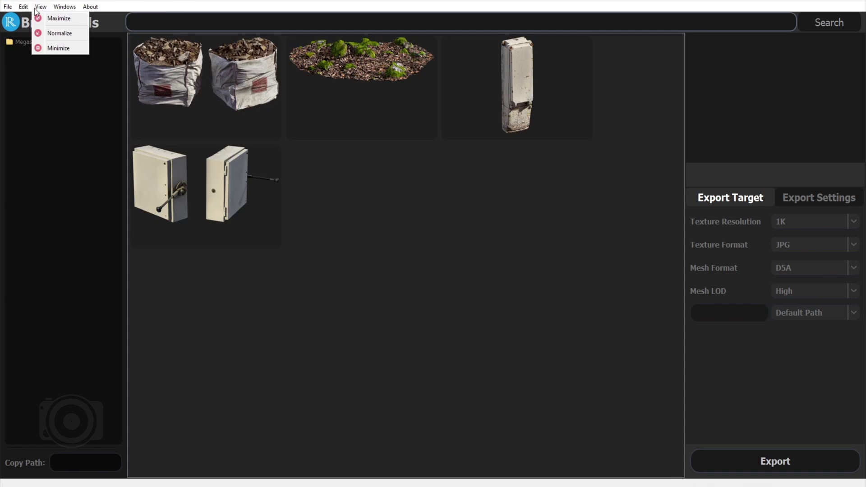
mouse_move(23, 7)
click(41, 33)
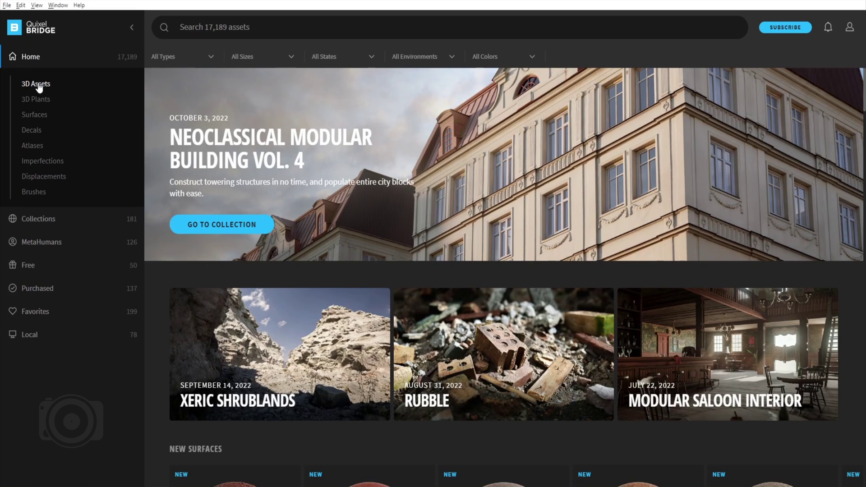
Step: Show the purchased assets in Quixel Bridge and open Metal Pallet Racking in the 3D preview
click(29, 291)
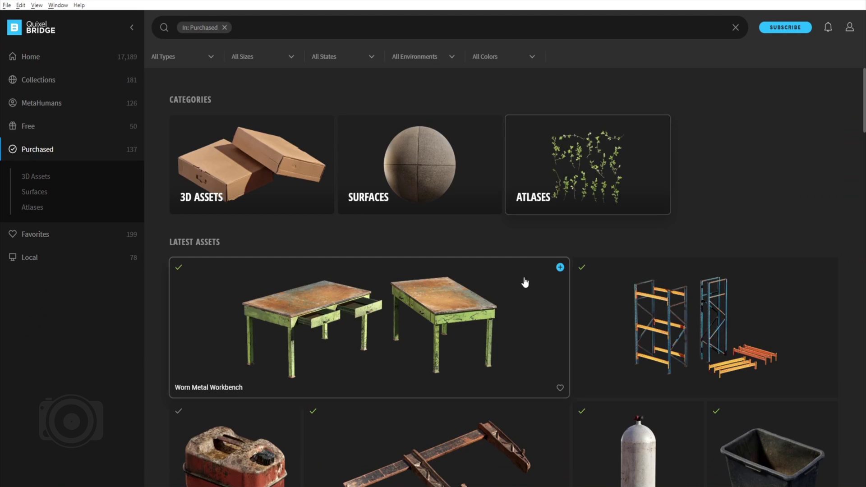
click(652, 294)
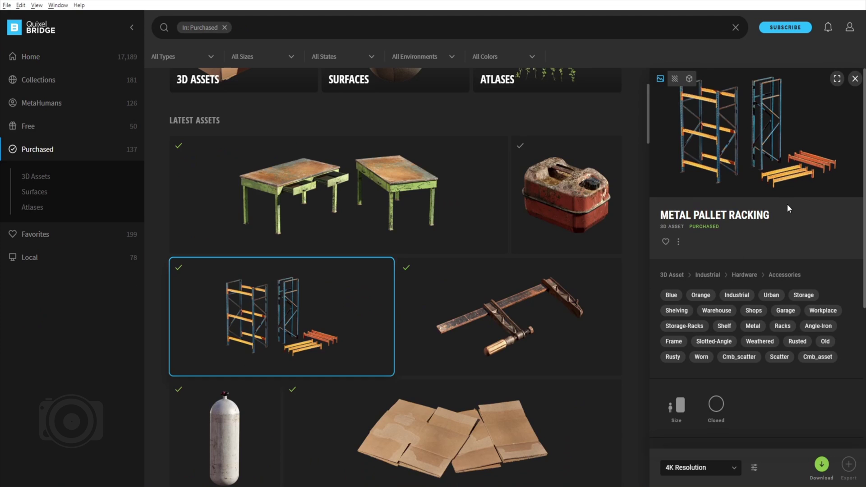
click(688, 81)
click(689, 81)
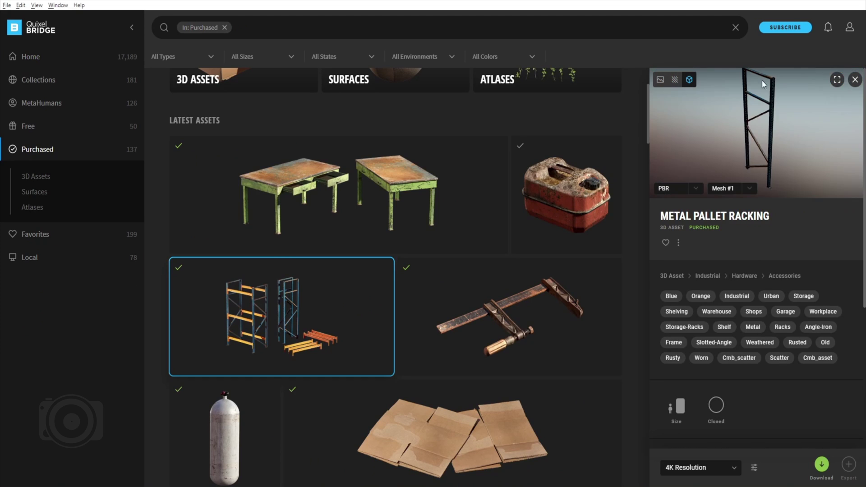
Step: Preview Mesh #2 and Mesh #3 of Metal Pallet Racking and look over its details and related assets
click(736, 217)
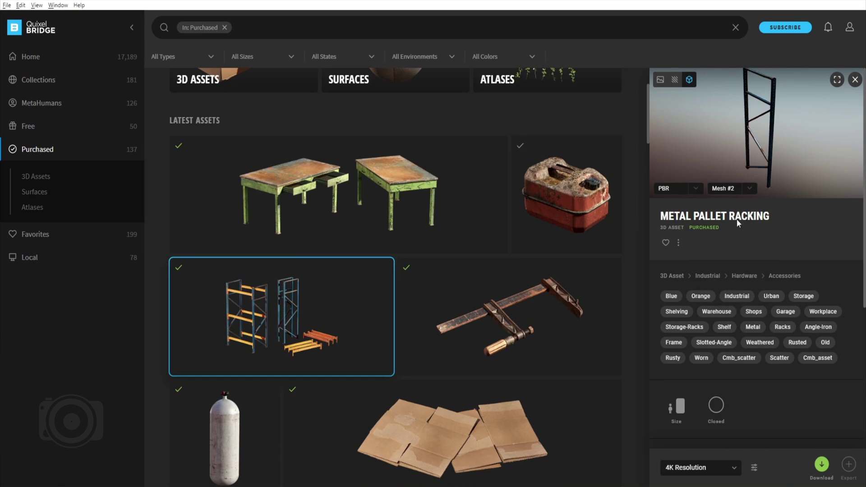
click(753, 194)
click(749, 239)
click(753, 195)
scroll(803, 351, down, 3)
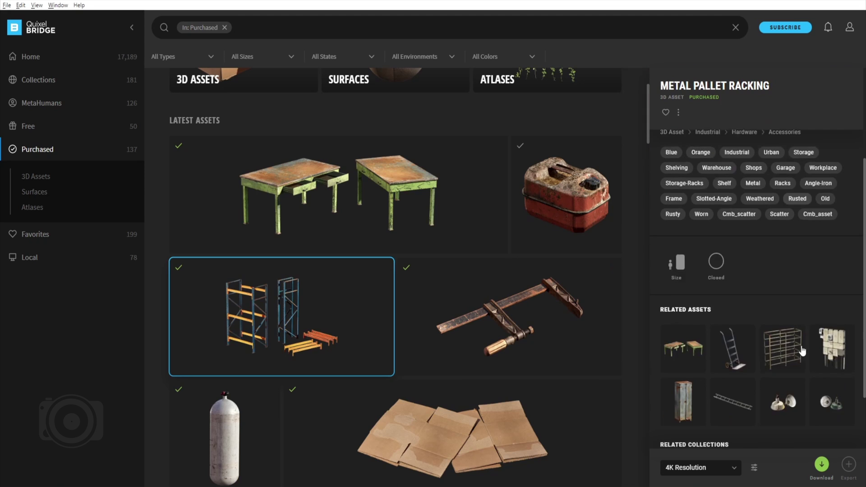
scroll(803, 351, down, 2)
scroll(738, 401, up, 4)
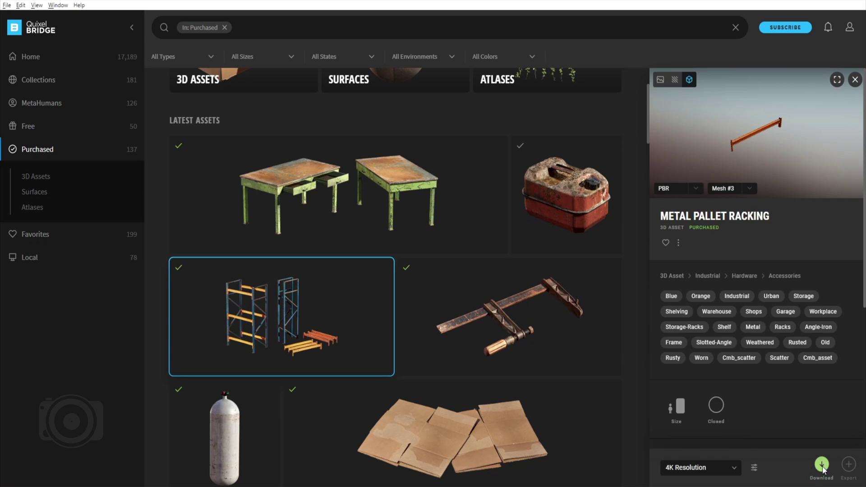
Step: Keep 4K Resolution for Metal Pallet Racking and review the texture and model download settings
click(731, 468)
click(717, 431)
click(755, 469)
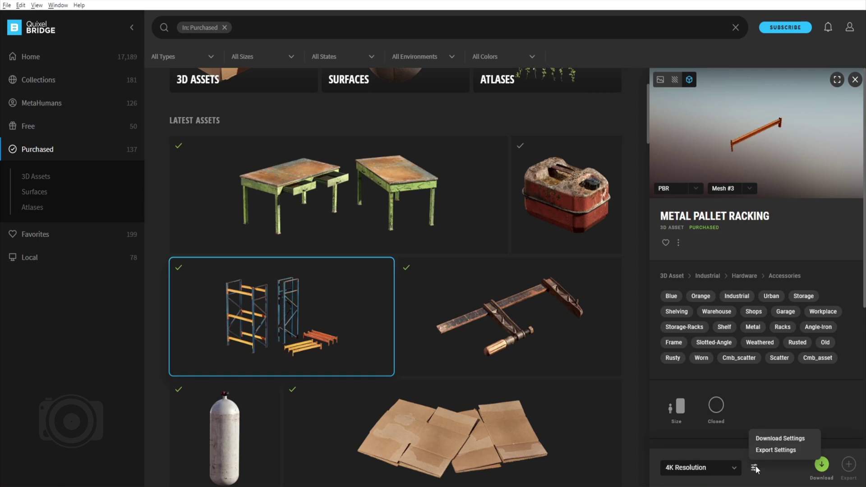
click(768, 439)
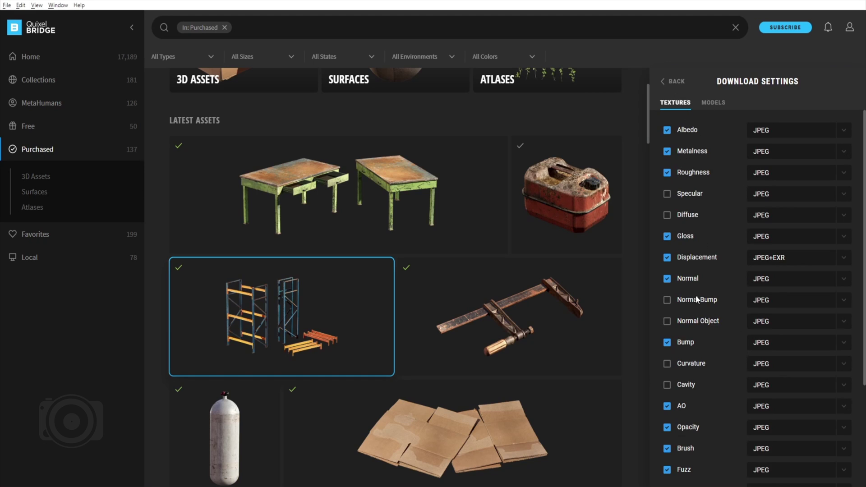
scroll(694, 415, down, 5)
click(714, 102)
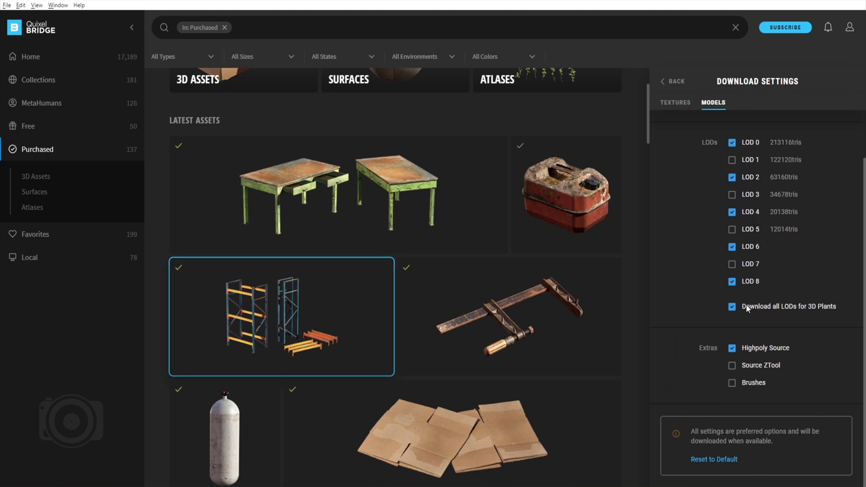
click(673, 81)
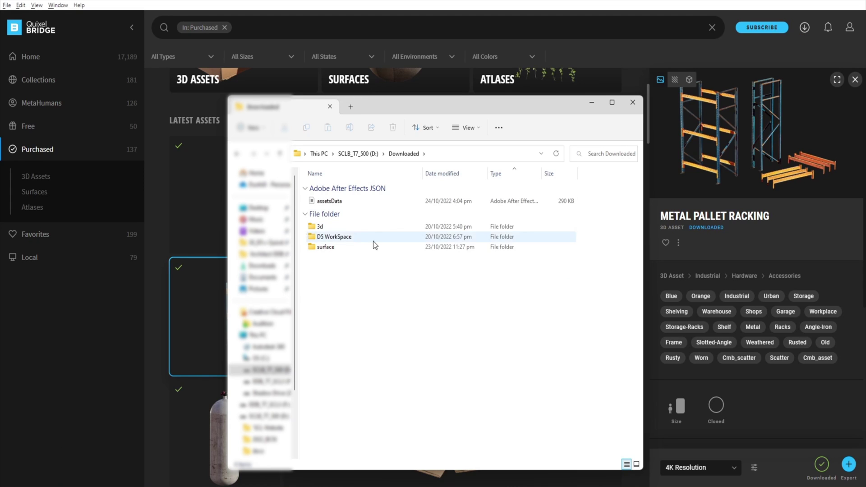
Step: Sort the Downloaded library's 3d folder by date modified and open the industrial_hardware_wbslaikga folder
double_click(369, 228)
click(447, 171)
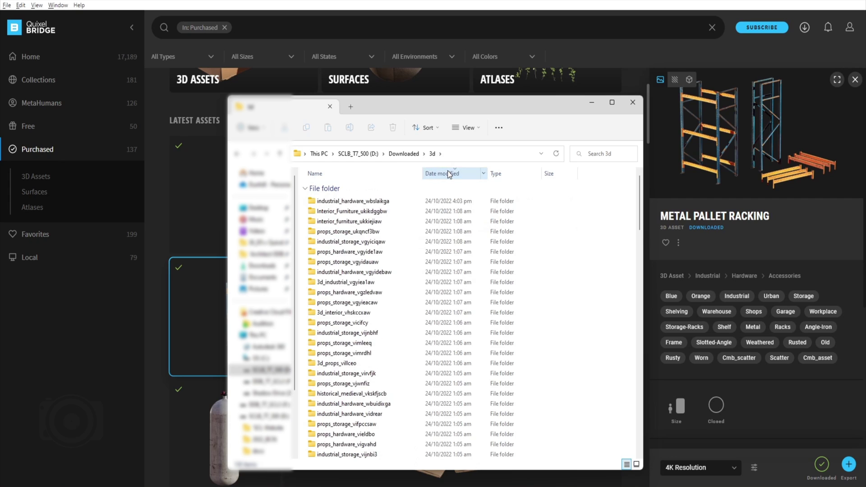
double_click(370, 197)
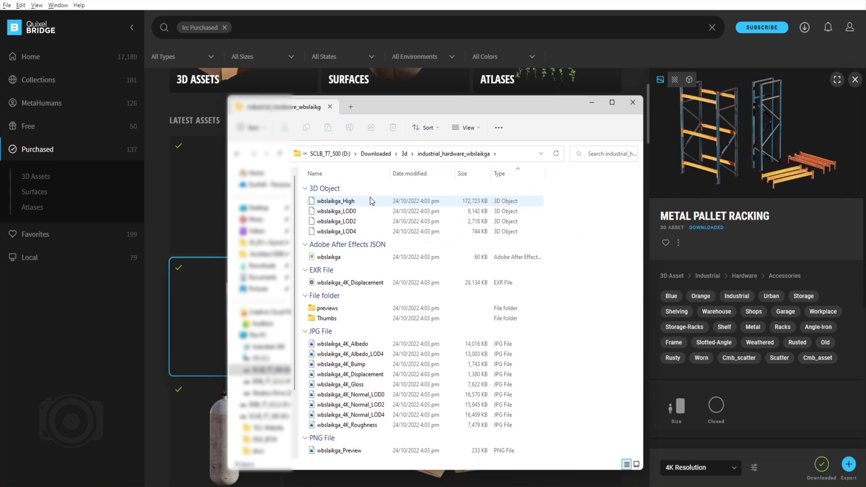
Step: View the Metal Pallet Racking preview image from the previews folder, close it, and return to the asset's folder
double_click(353, 309)
double_click(336, 201)
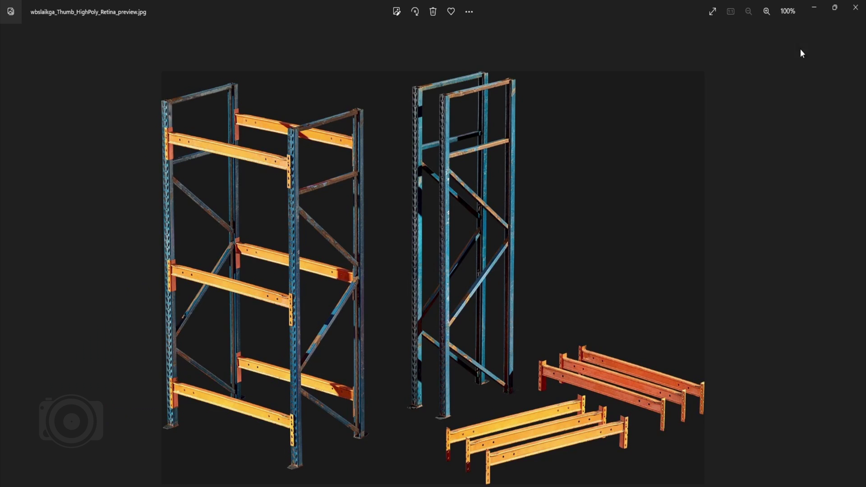
click(854, 12)
click(381, 153)
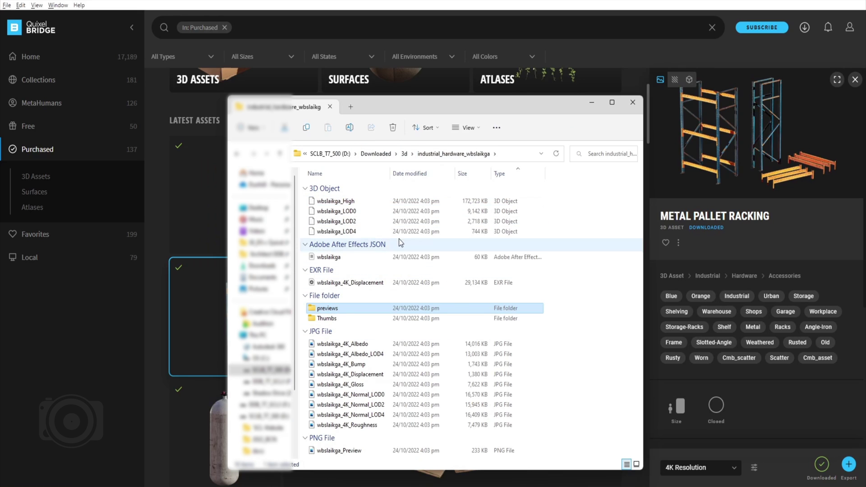
click(355, 231)
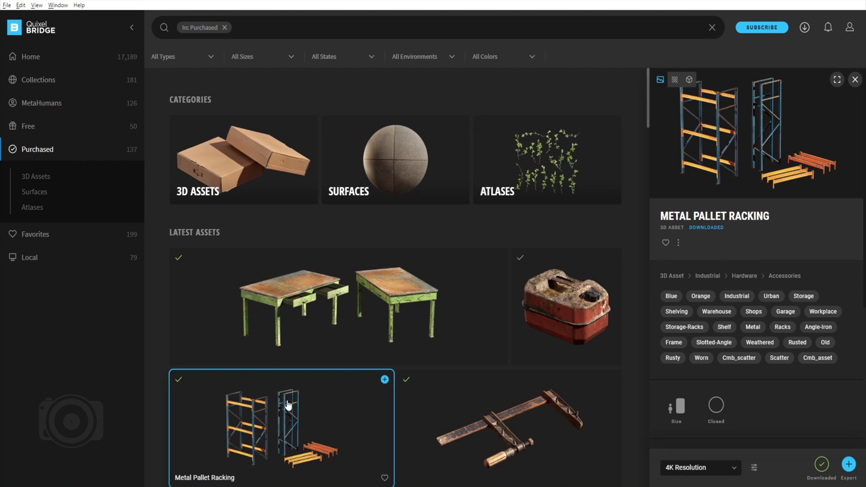
Step: Switch to BridgeTools and locate the Metal Pallet Racking asset in its library
scroll(713, 337, down, 5)
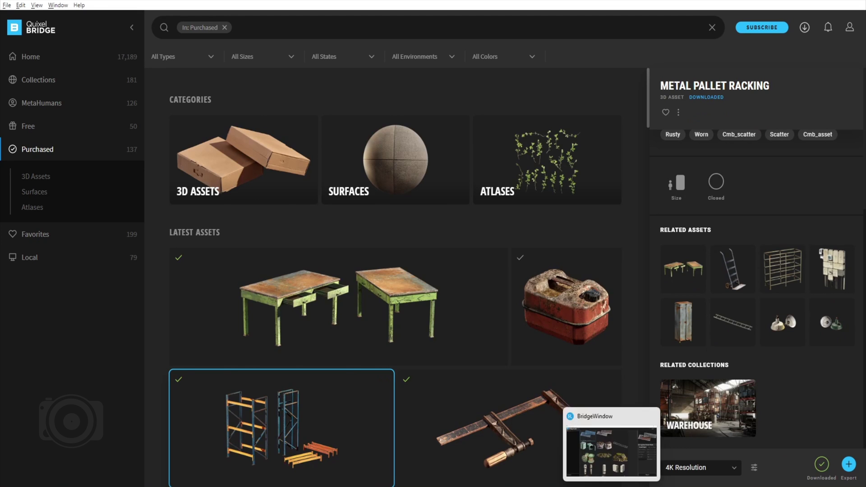
click(613, 445)
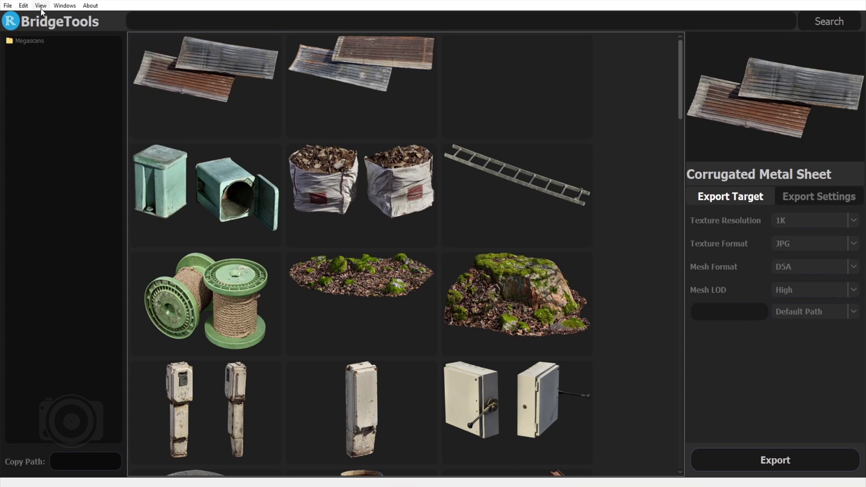
click(23, 6)
click(69, 18)
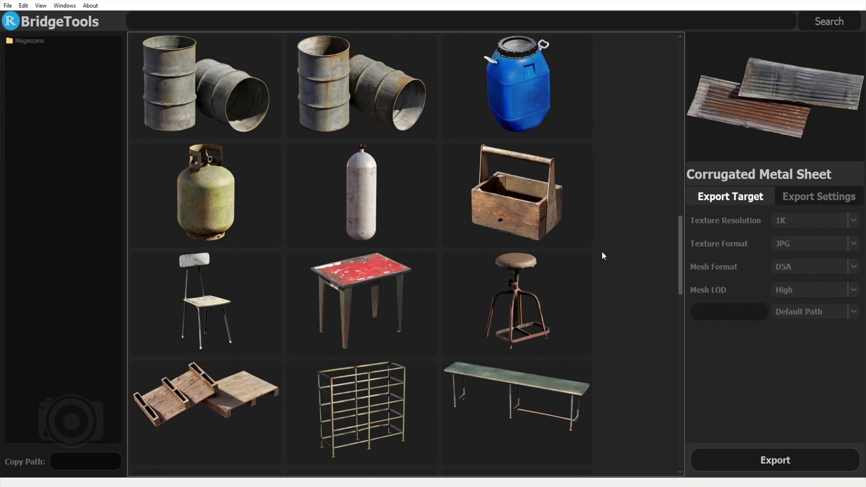
scroll(603, 253, up, 10)
scroll(260, 229, down, 5)
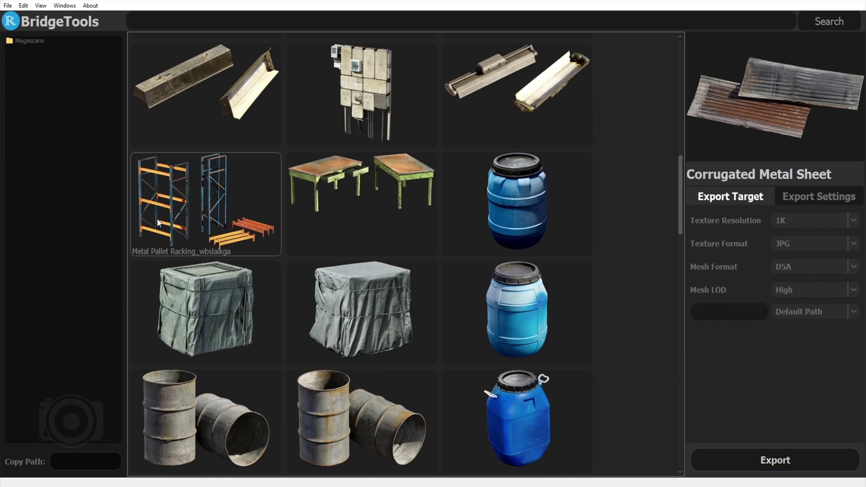
Step: Select the Metal Pallet Racking asset and set its texture resolution to 4K
click(260, 228)
click(824, 201)
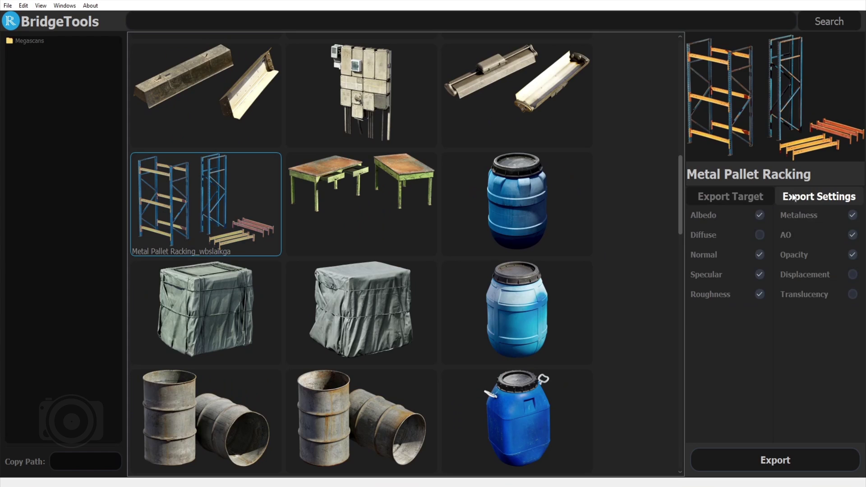
click(753, 198)
click(785, 221)
click(784, 256)
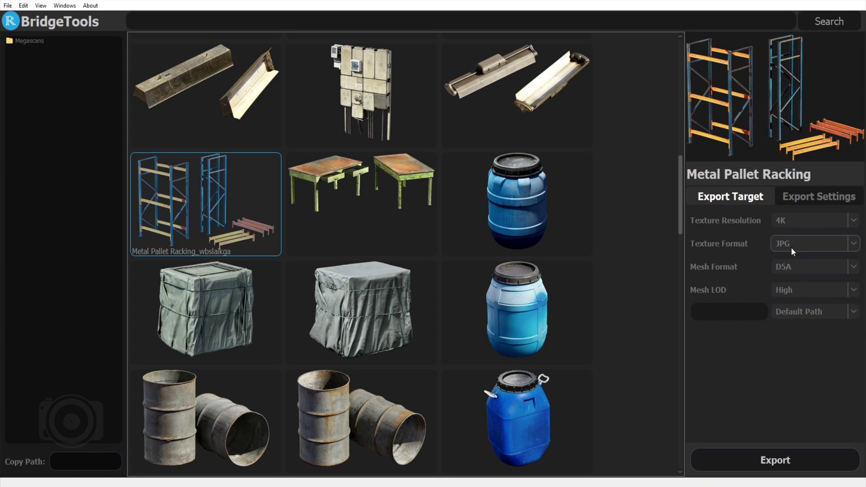
Step: Set the racking's mesh LOD to LOD0 and export it in D5A format to the default path
click(799, 289)
click(793, 317)
click(788, 199)
click(731, 196)
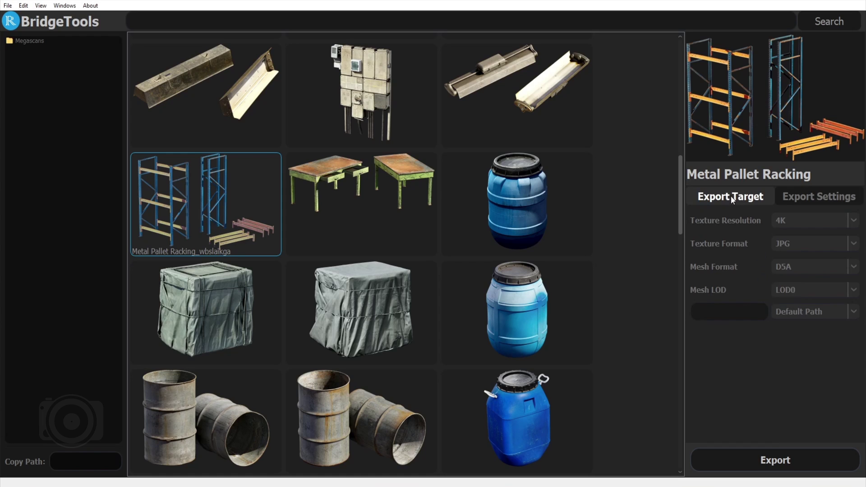
click(752, 458)
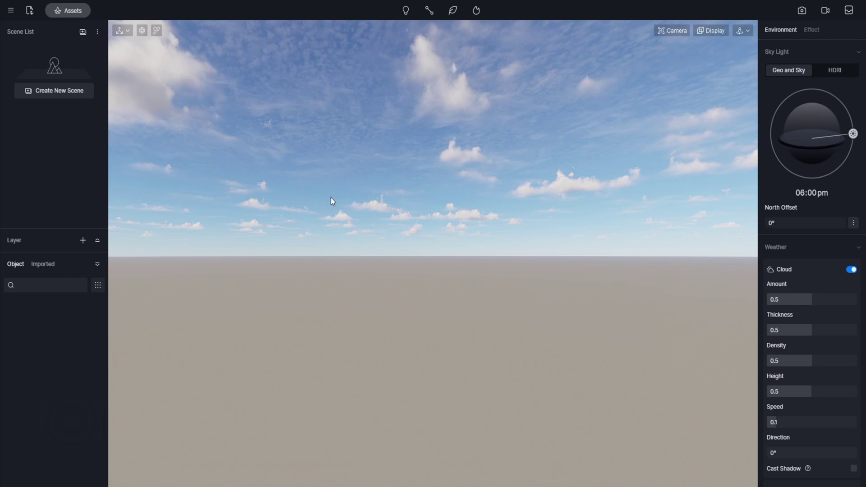
Step: Switch to D5 Render, import wbslaikga_LOD0.d5a from the industrial_hardware_wbslaikga folder, and inspect the racking up close
click(30, 11)
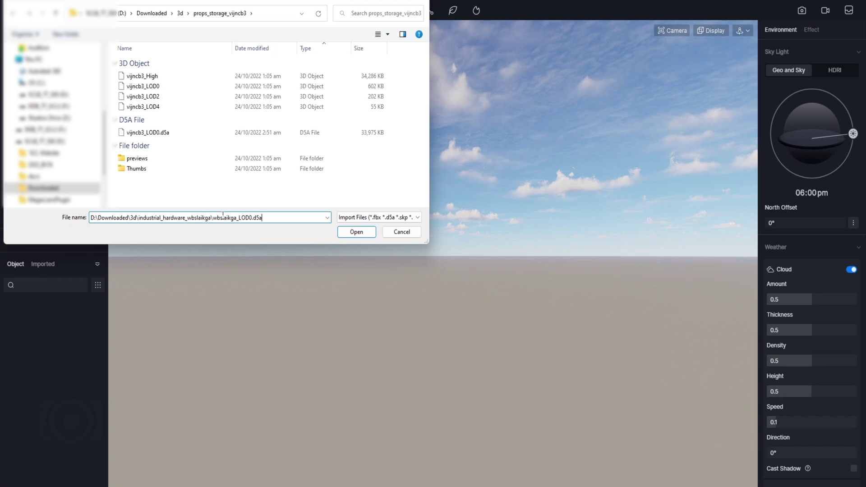
click(355, 232)
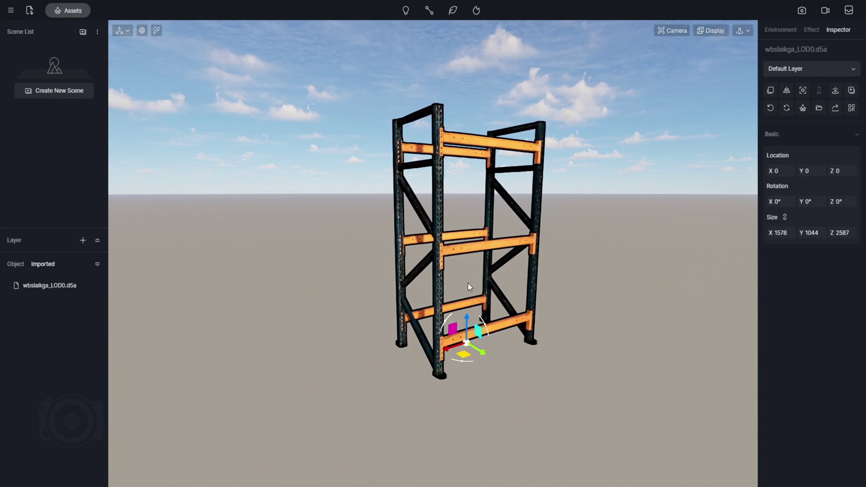
middle_drag(452, 286, 2, 282)
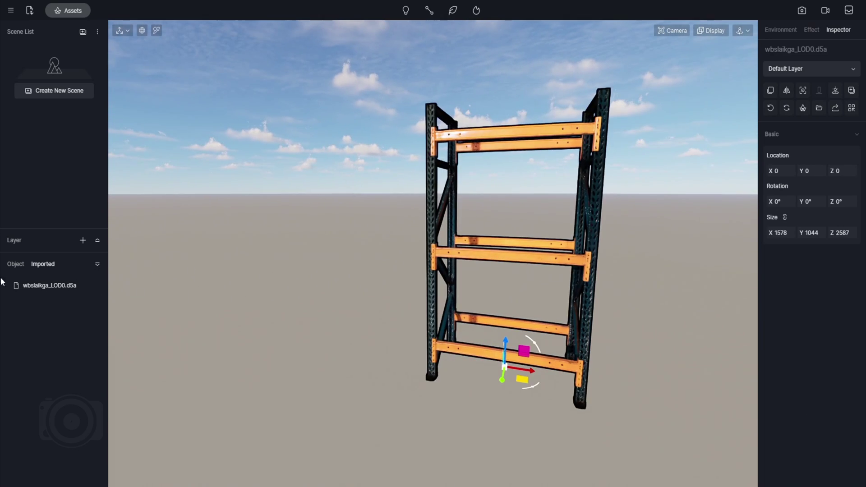
middle_drag(538, 265, 206, 400)
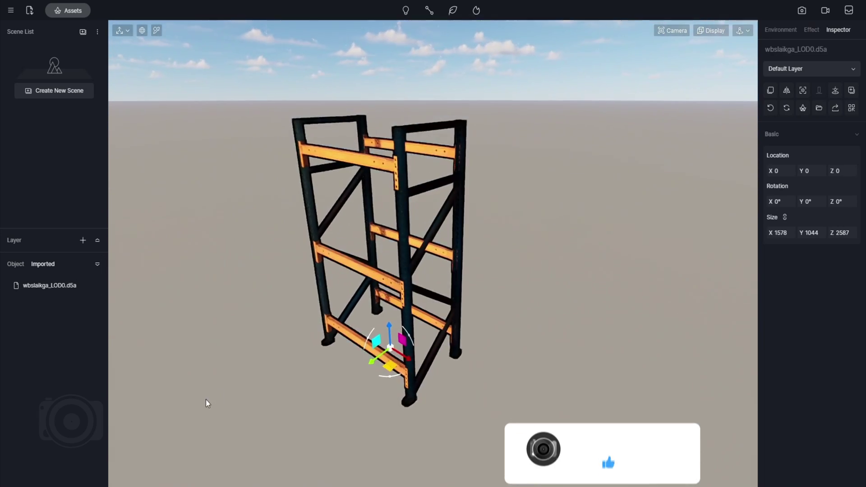
scroll(350, 316, up, 10)
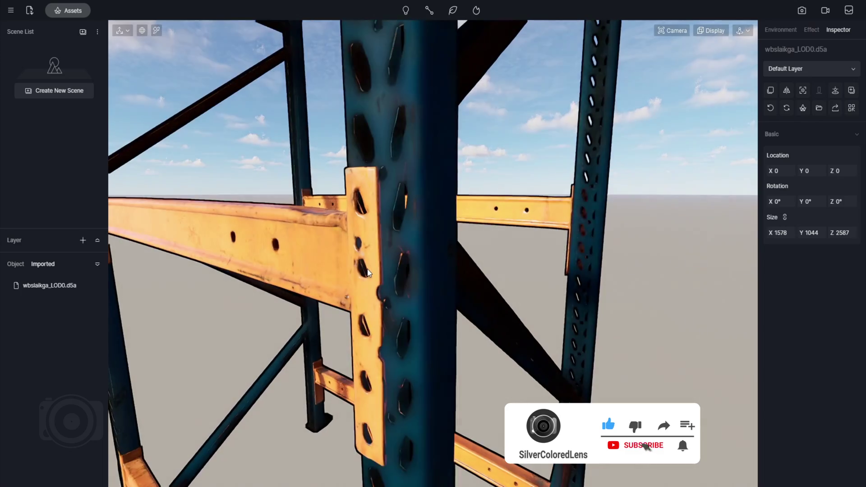
middle_drag(368, 272, 493, 186)
scroll(410, 267, down, 10)
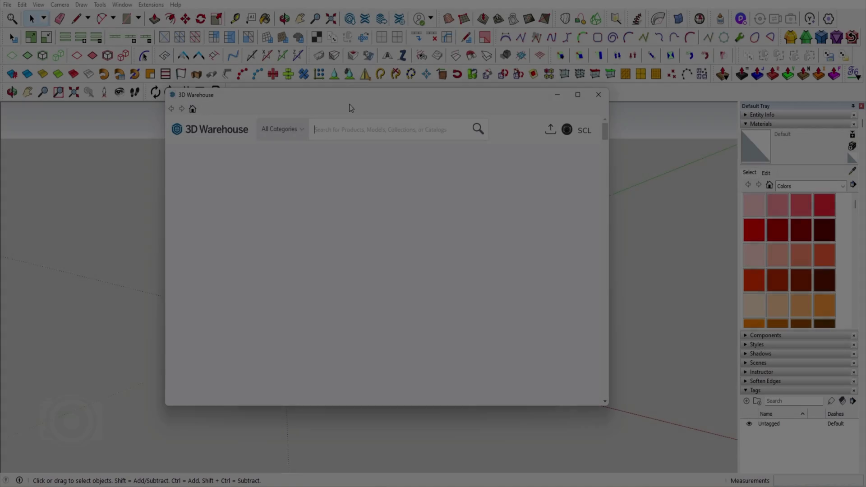
Step: Switch to 3D Warehouse in SketchUp and search the models for "warehouse"
click(354, 126)
text(warehouse)
key(Return)
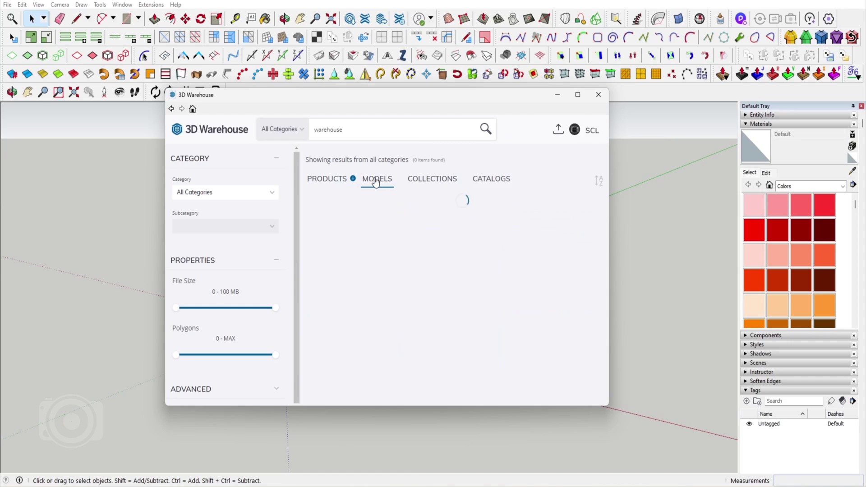
click(577, 95)
scroll(479, 213, down, 6)
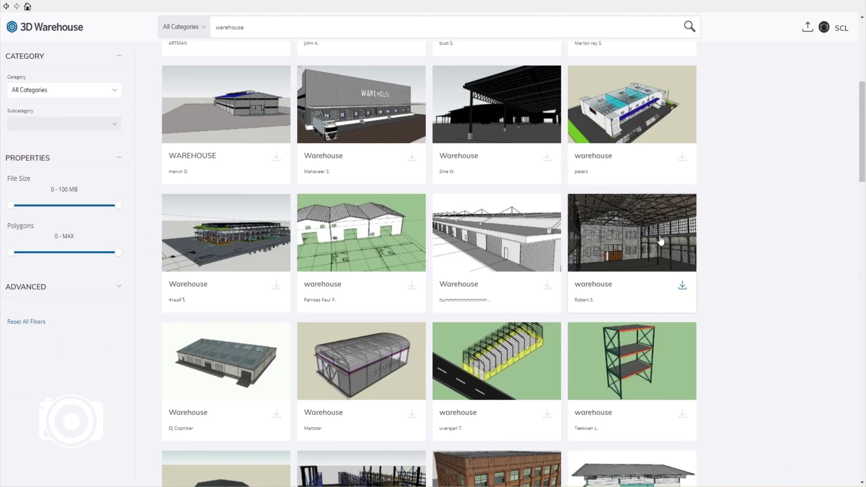
Step: Open the warehouse model with the brick and steel-truss interior and download it directly into SketchUp
click(650, 253)
click(426, 332)
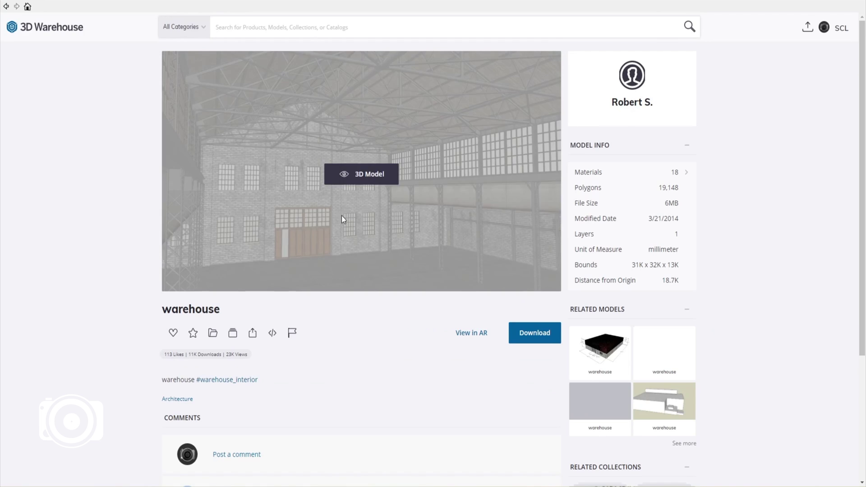
click(534, 332)
click(406, 262)
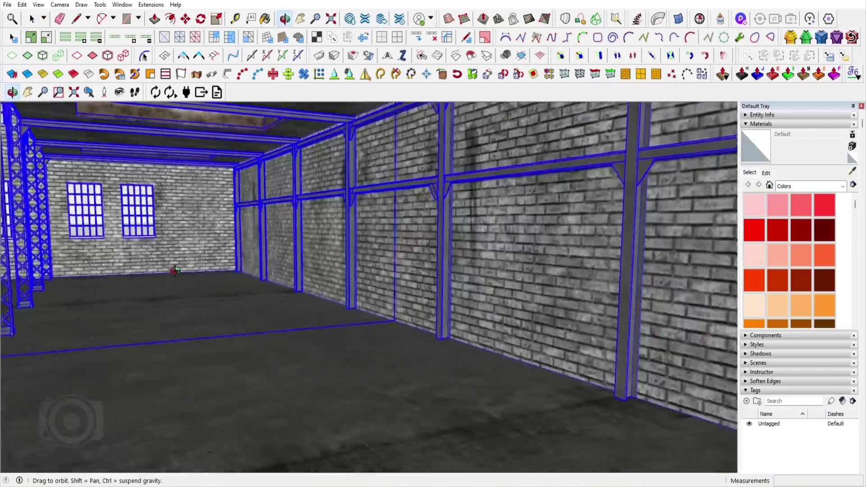
key(space)
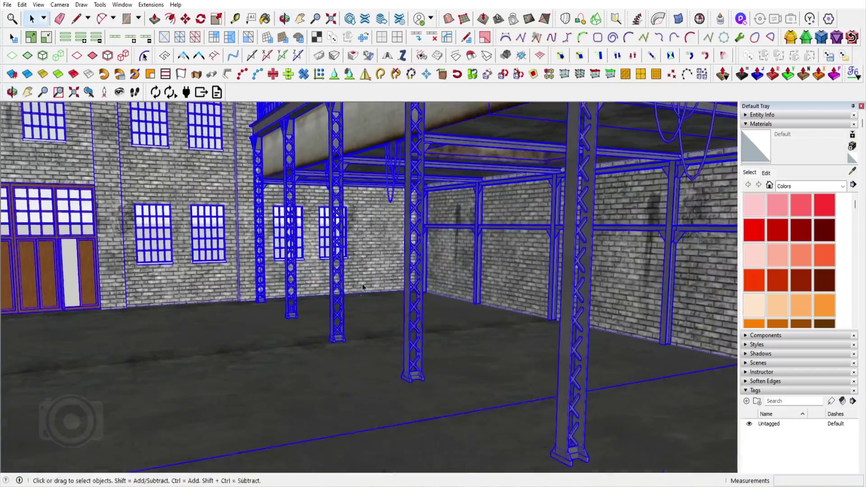
middle_drag(95, 252, 334, 223)
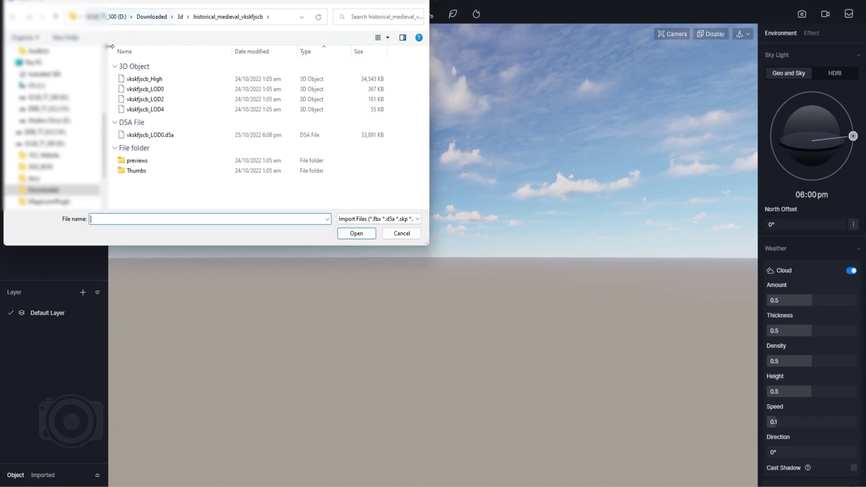
Step: Switch to D5 Render and import the original bigwarehouse6 SketchUp file from the Base Files Models folder
click(61, 157)
double_click(168, 89)
click(165, 121)
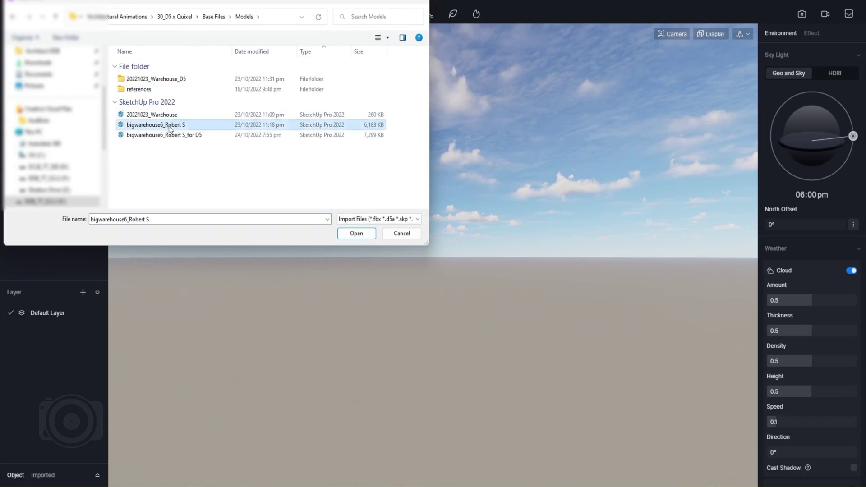
click(356, 233)
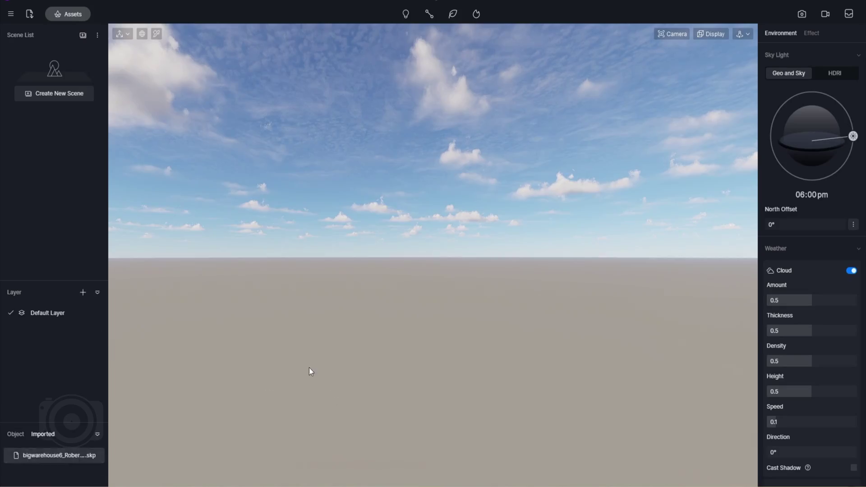
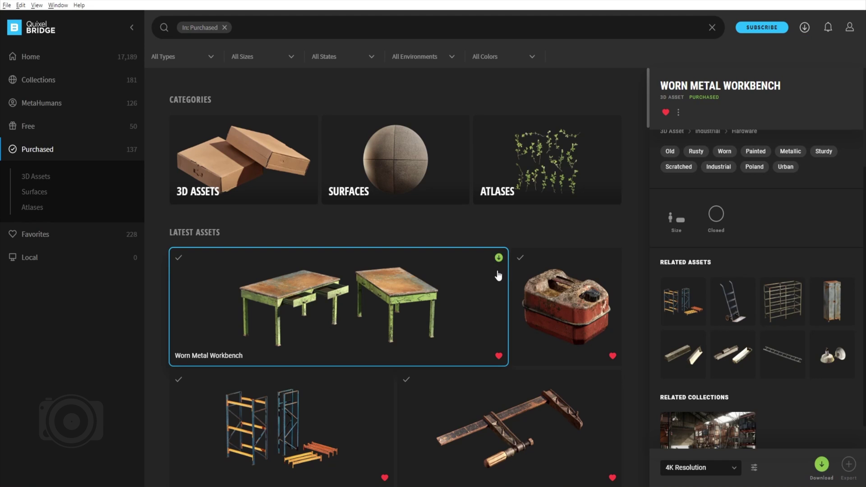
Step: Switch to Quixel Bridge and download the purchased red fuel can, Rusty Bar Clamp, Metal Pallet Racking and white gas cylinder
click(612, 258)
scroll(609, 253, down, 3)
click(612, 238)
click(385, 237)
click(272, 358)
scroll(316, 348, down, 3)
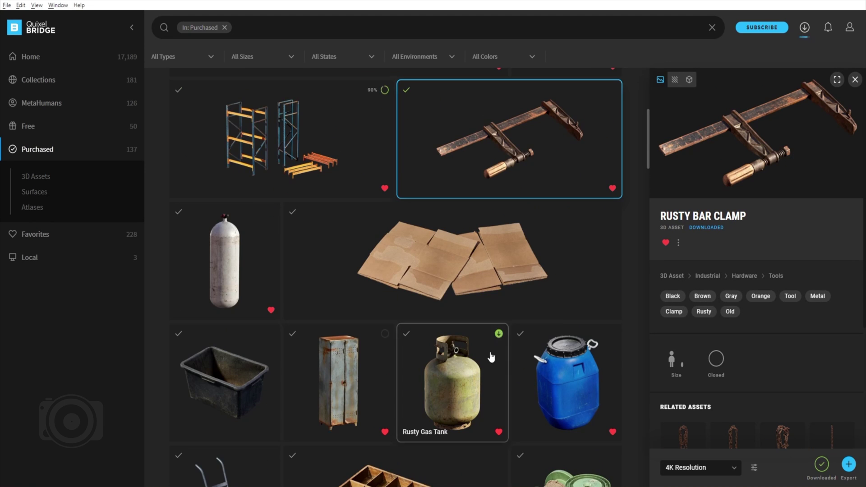
Step: Download the Wooden Storage Box, the open wooden crate, the Rusty Metal Barrel and the grey metal barrels from the purchased assets
scroll(419, 399, down, 5)
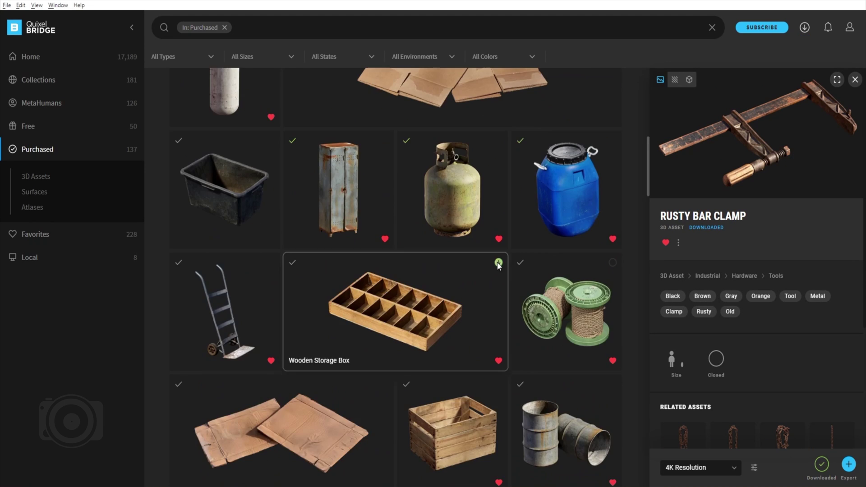
click(499, 263)
scroll(499, 263, up, 2)
scroll(499, 316, down, 5)
click(499, 240)
click(613, 242)
click(270, 362)
scroll(298, 357, down, 12)
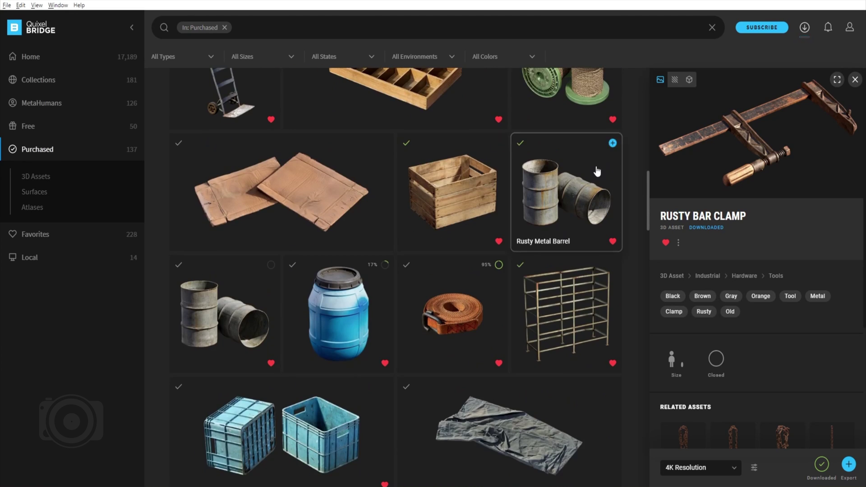
Step: Download more favorited industrial props from the purchased assets, including the wooden pallets, hanging lamps, Power Cable and Fluorescent Ceiling Lamp
scroll(305, 382, down, 3)
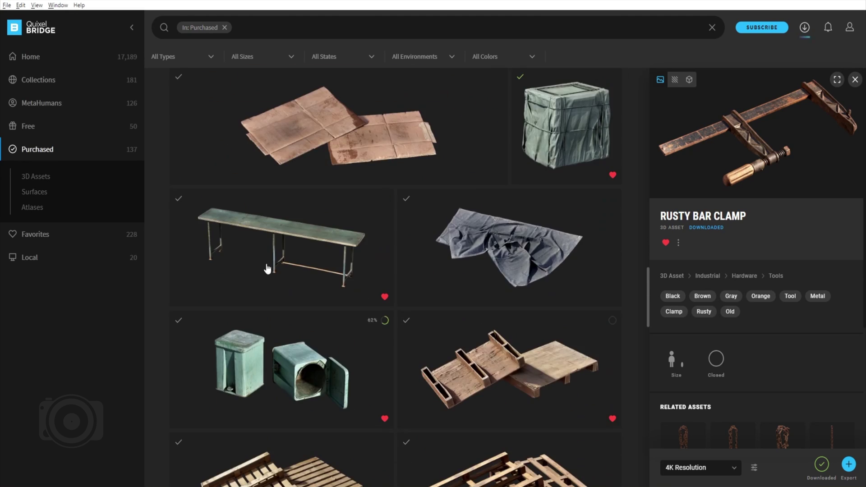
scroll(560, 359, down, 11)
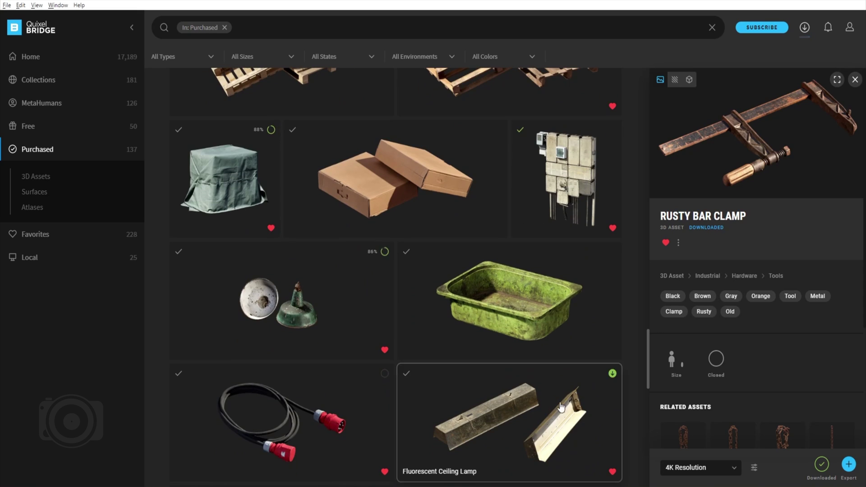
scroll(271, 316, down, 3)
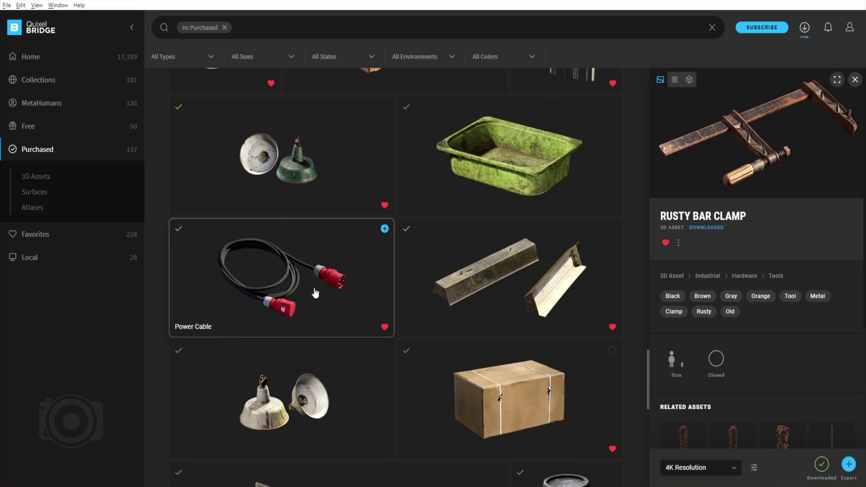
scroll(496, 361, up, 2)
scroll(452, 407, down, 8)
scroll(316, 225, up, 9)
Step: Download the Old Wooden Crate, the neighboring wooden chests and the Rusty Metal Sheet surface from the purchased assets
scroll(387, 308, down, 15)
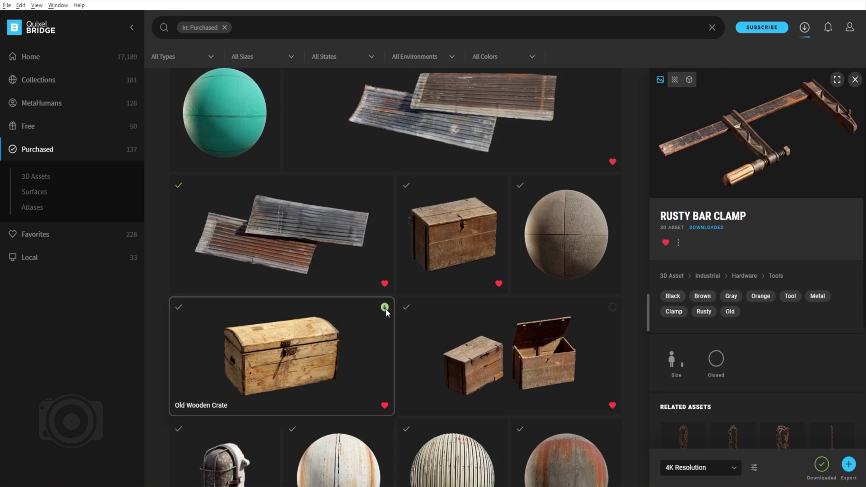
scroll(433, 229, up, 9)
scroll(433, 228, up, 6)
scroll(396, 390, down, 13)
scroll(396, 390, down, 10)
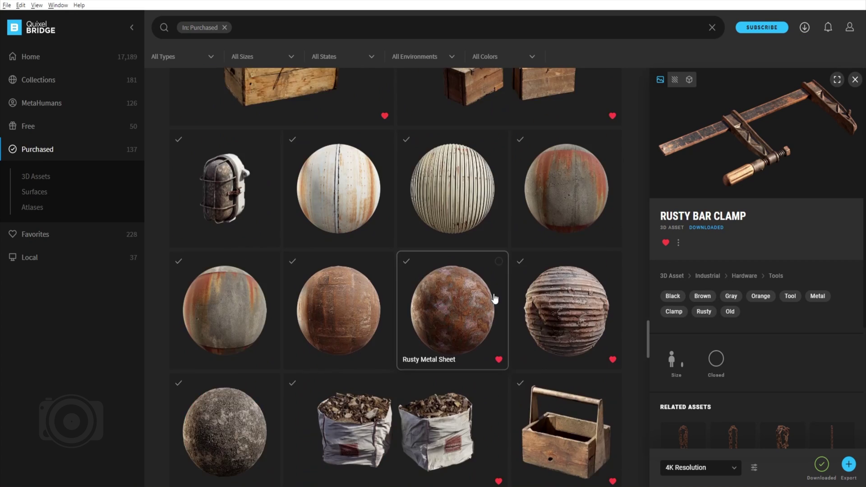
Step: Download the Wooden Drawer Cabinet, metal stool, Dirty Metal Chair and favorited concrete surfaces, including Flaked Concrete Wall
scroll(451, 352, down, 6)
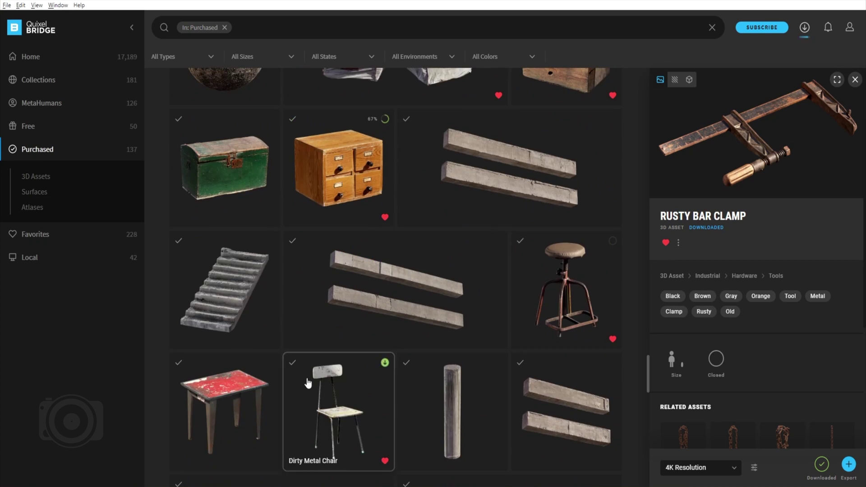
scroll(603, 308, down, 5)
scroll(384, 170, up, 6)
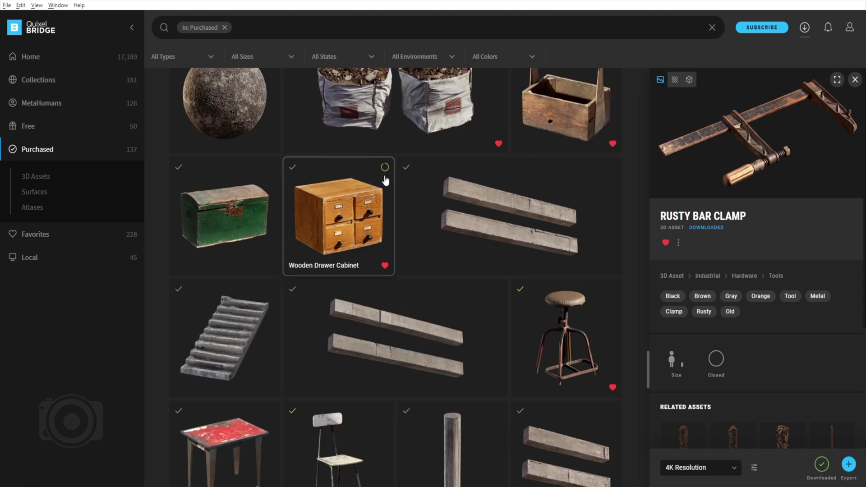
scroll(386, 181, up, 3)
scroll(614, 327, down, 15)
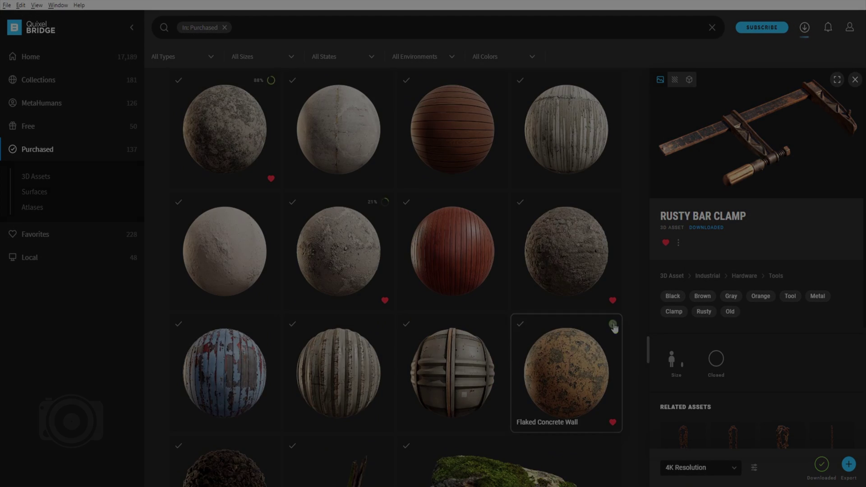
scroll(614, 327, down, 3)
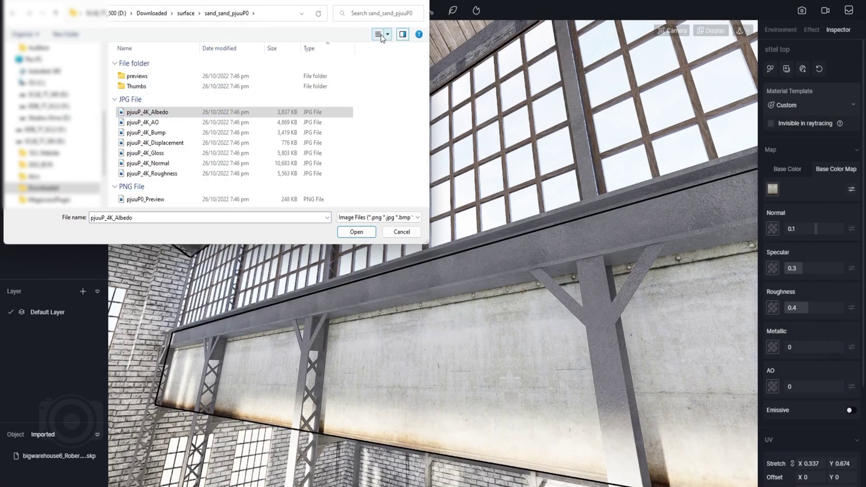
Step: In D5 Render, load the 4K wall_plaster_tj1lfdafw maps into the upper wall band's material, setting Normal to 1 and Metallic to 0.53
click(186, 13)
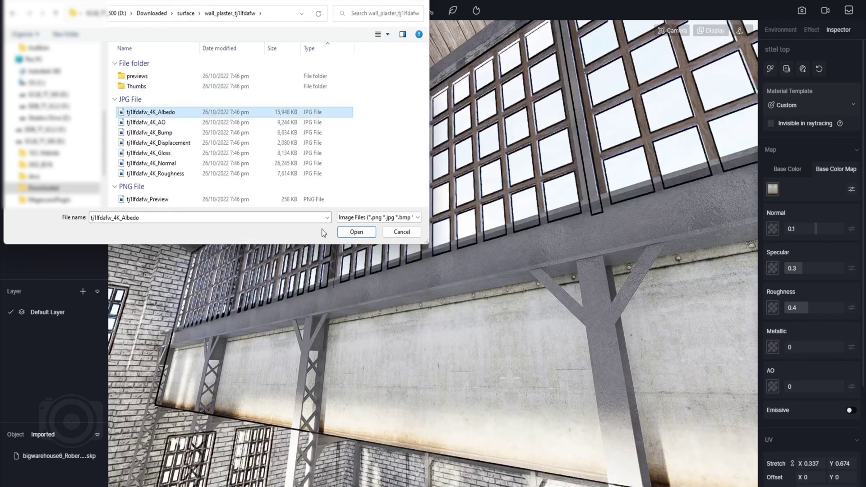
click(357, 232)
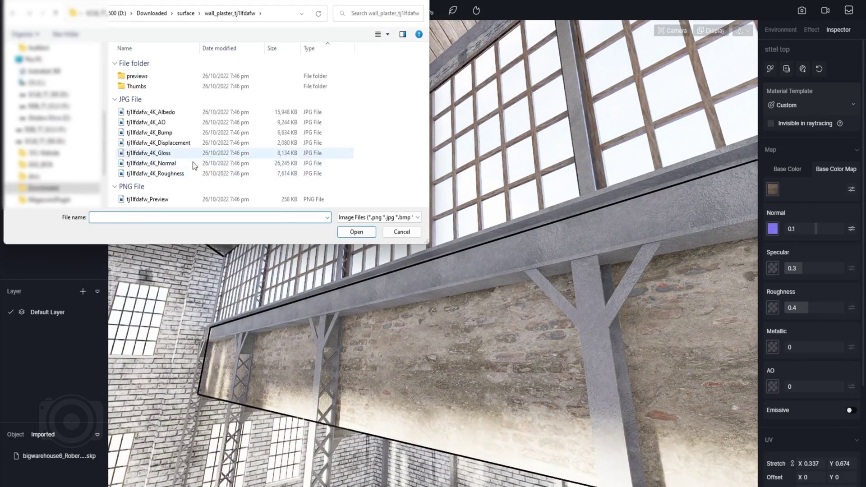
double_click(204, 157)
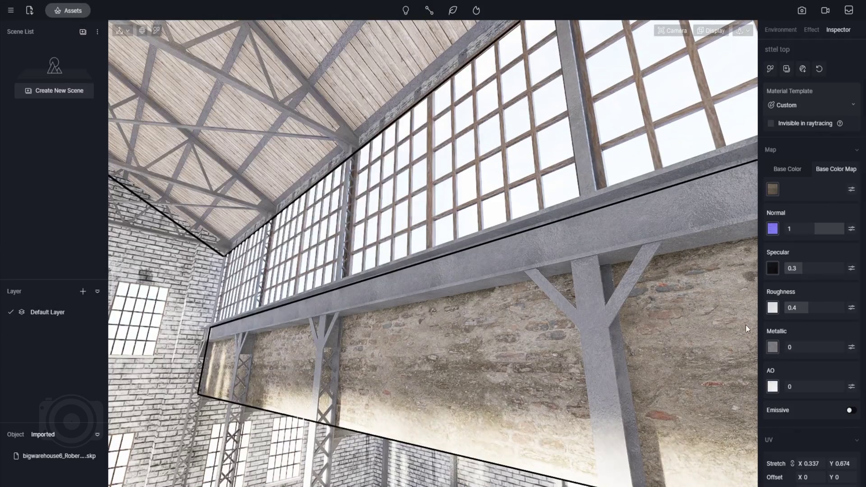
drag(786, 347, 816, 347)
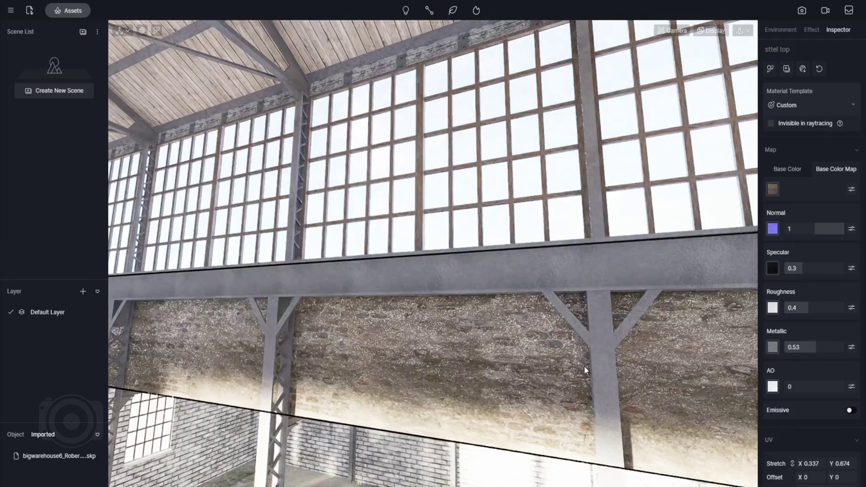
Step: Set the upper wall material's Metallic to 0.2 and Roughness to 0.8, and open the lower ceiling's base color map for replacement
right_drag(584, 366, 483, 398)
double_click(817, 351)
text(0.2)
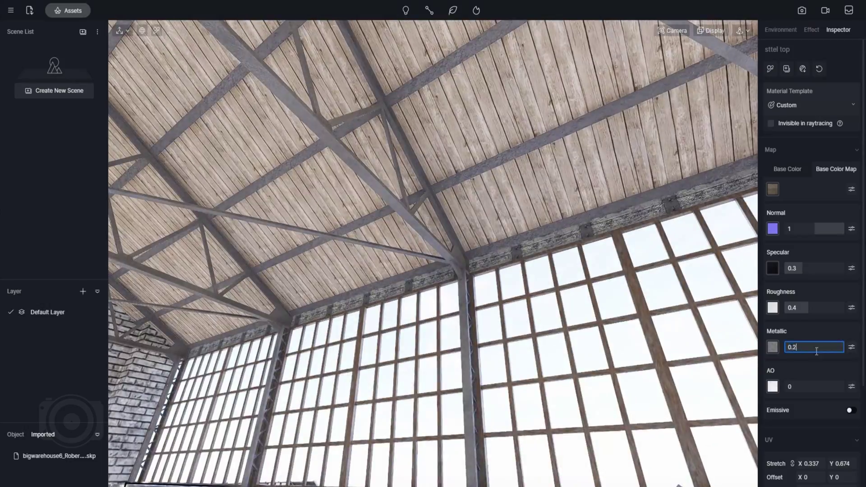
text(0.8)
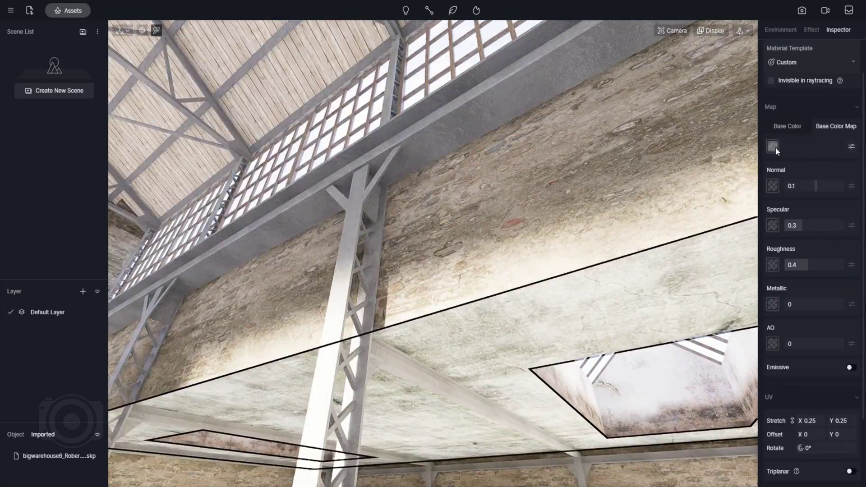
click(773, 146)
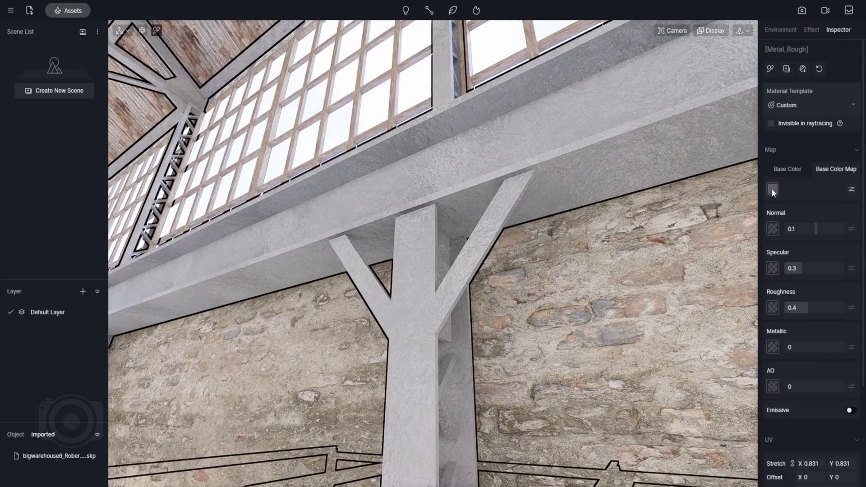
Step: Load the rusty metal maps into the steel beams' Metal_Rough material, with Normal 1, Roughness 0.75, Metallic 0.5 and AO 1
click(773, 189)
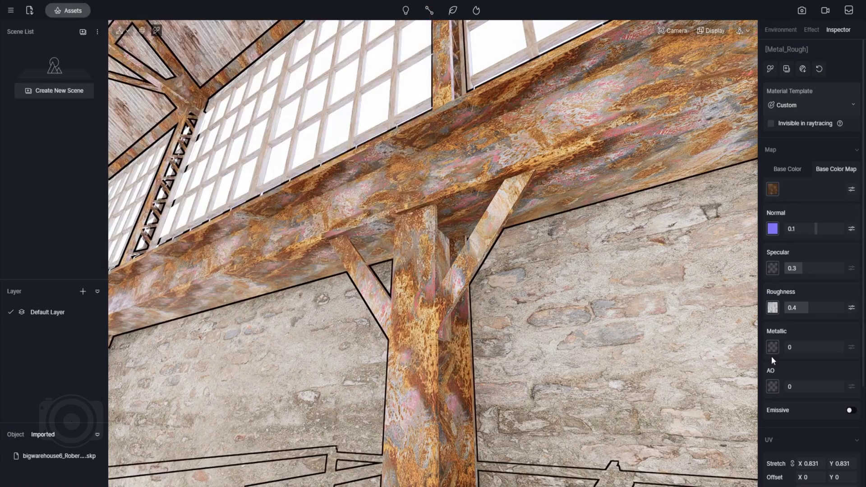
click(773, 347)
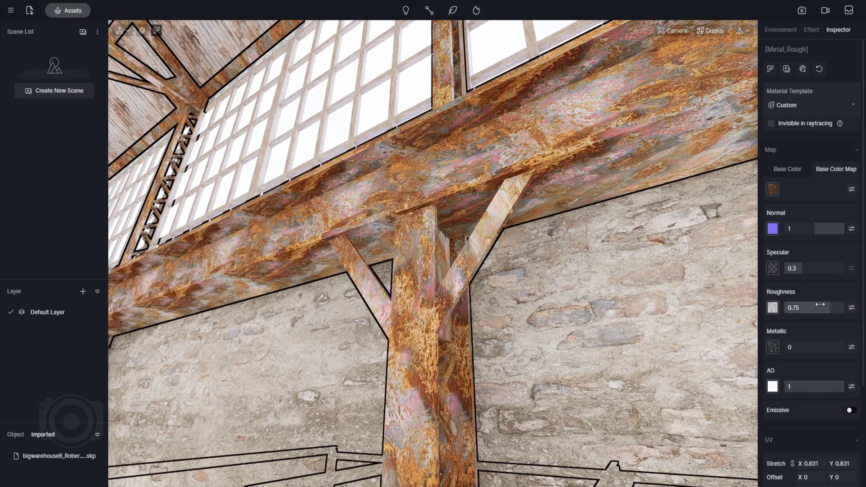
drag(794, 347, 824, 347)
click(850, 436)
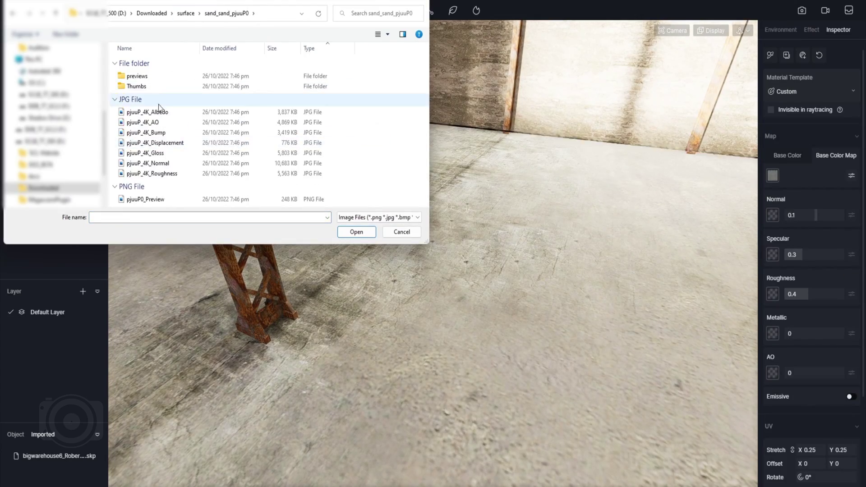
Step: Load the 4K sand_sand_pjuuP0 maps into the floor material, with Normal 1, Roughness 0.75, Metallic 0.5 and AO 1
double_click(159, 112)
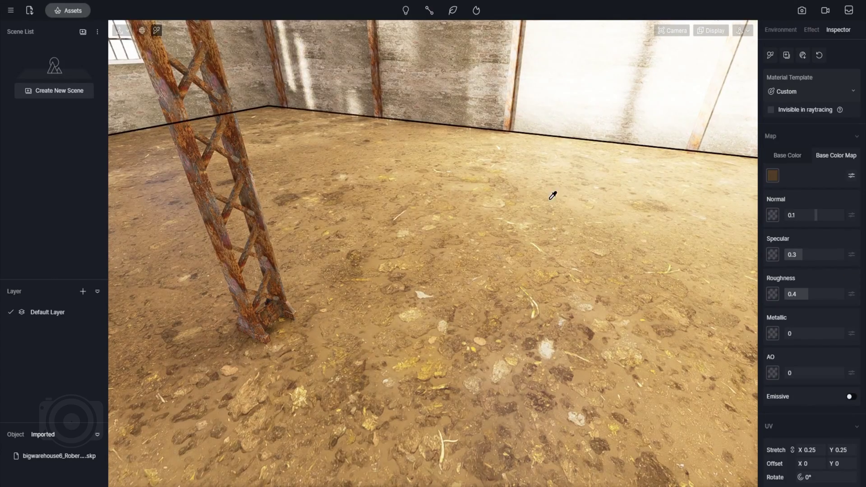
click(773, 215)
double_click(174, 133)
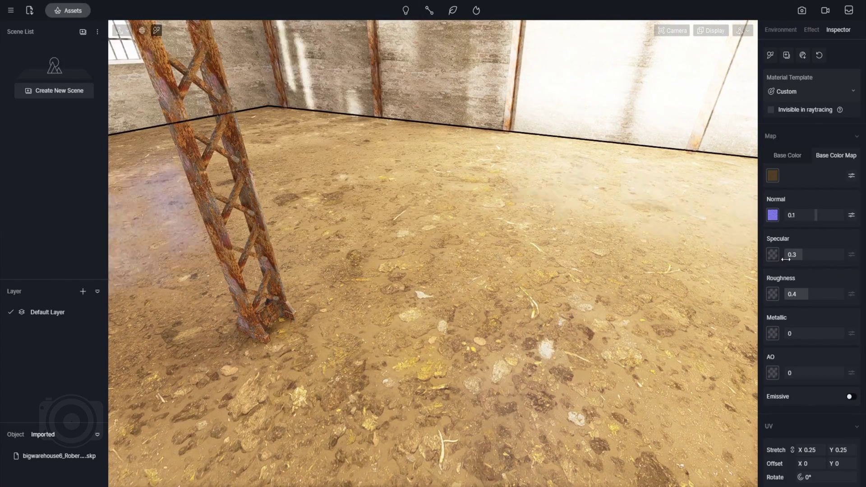
click(773, 294)
double_click(171, 164)
click(773, 373)
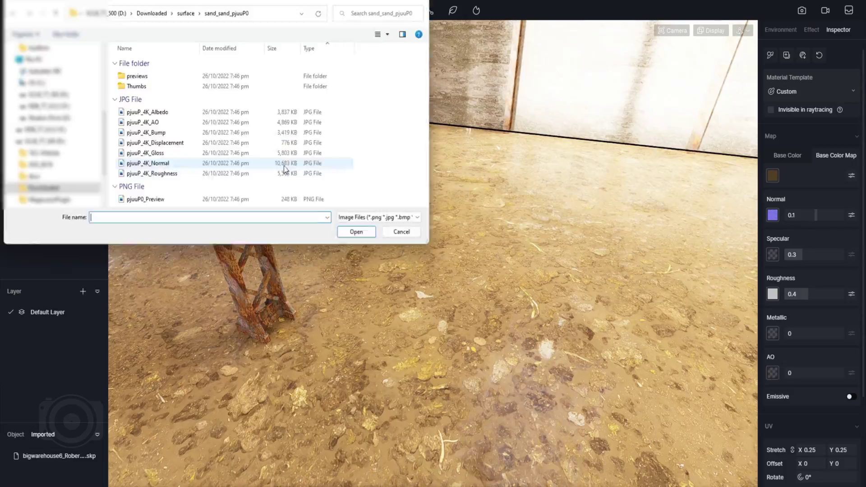
double_click(172, 165)
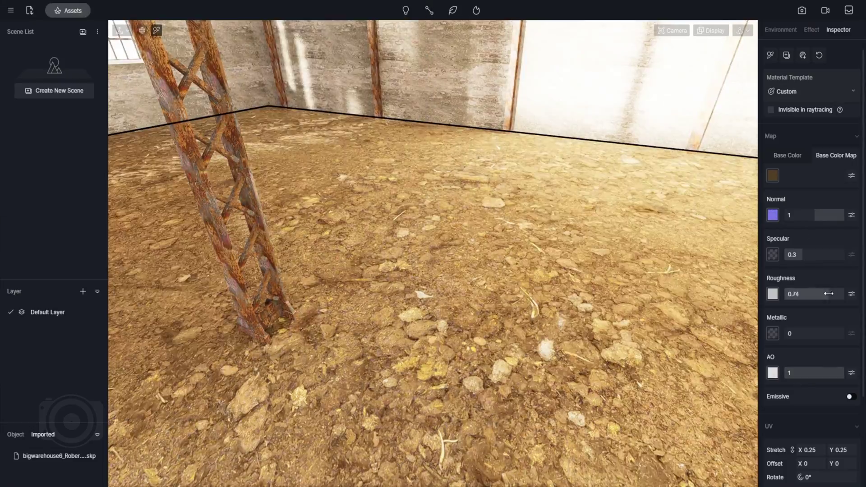
click(808, 333)
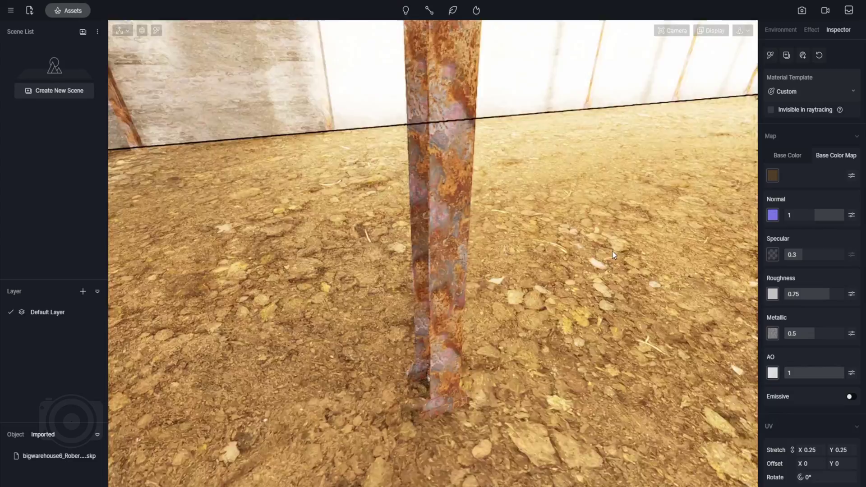
Step: Enable Triplanar mapping on the rusty steel columns and adjust the UV stretch of the steel and the stone wall
drag(808, 392, 819, 397)
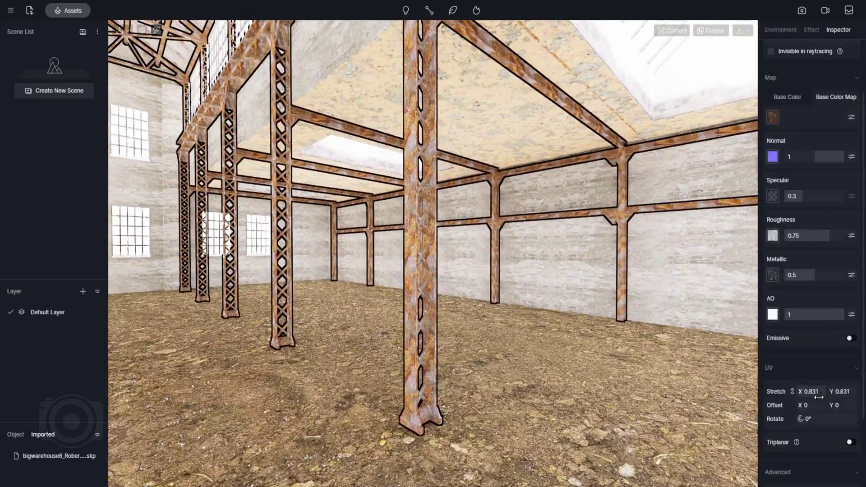
click(851, 442)
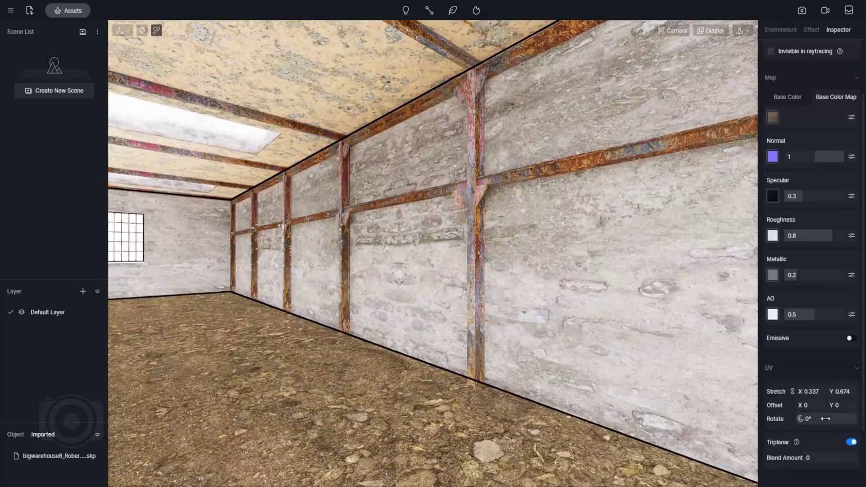
drag(807, 392, 811, 394)
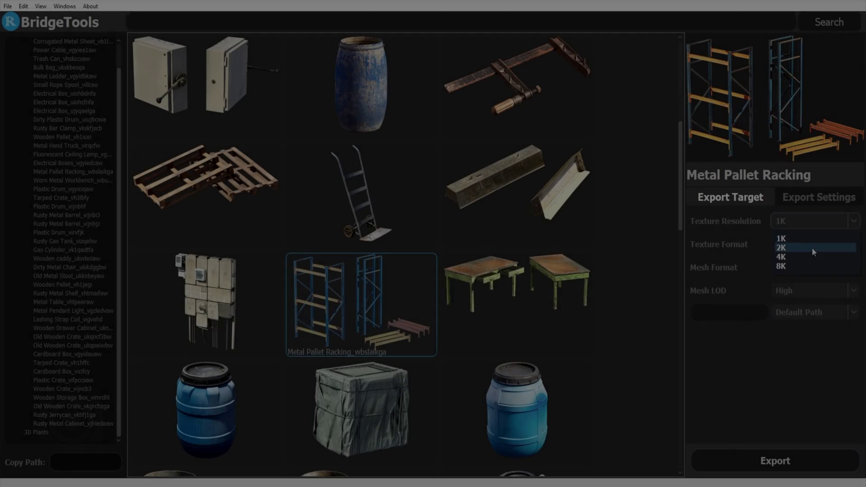
Step: Export Metal Pallet Racking from BridgeTools as a 4K JPG, LOD0 D5A file and place a row of it along the wall in D5 Render
click(814, 250)
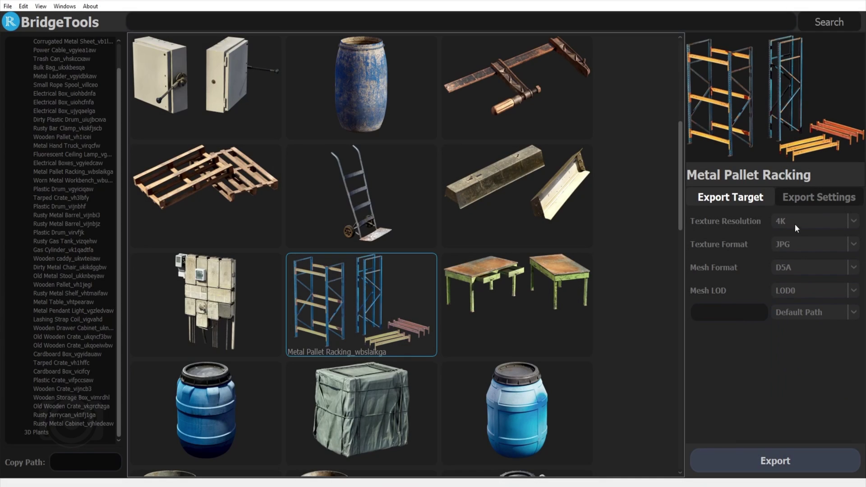
click(775, 461)
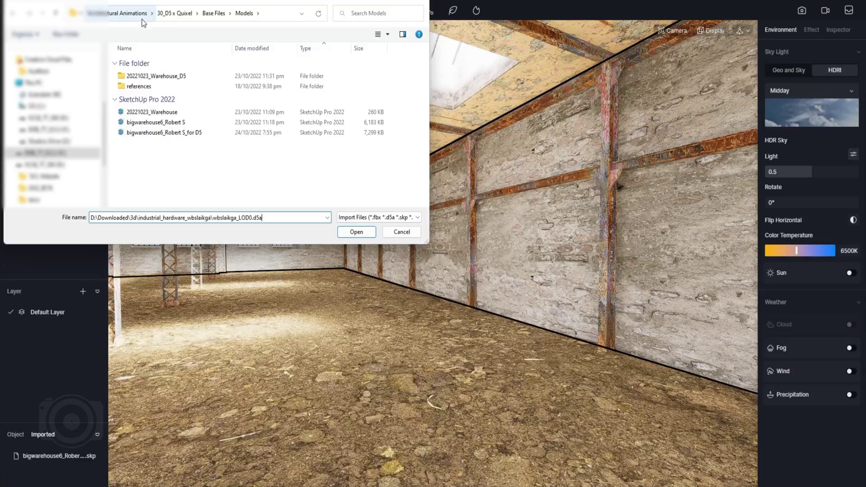
click(361, 233)
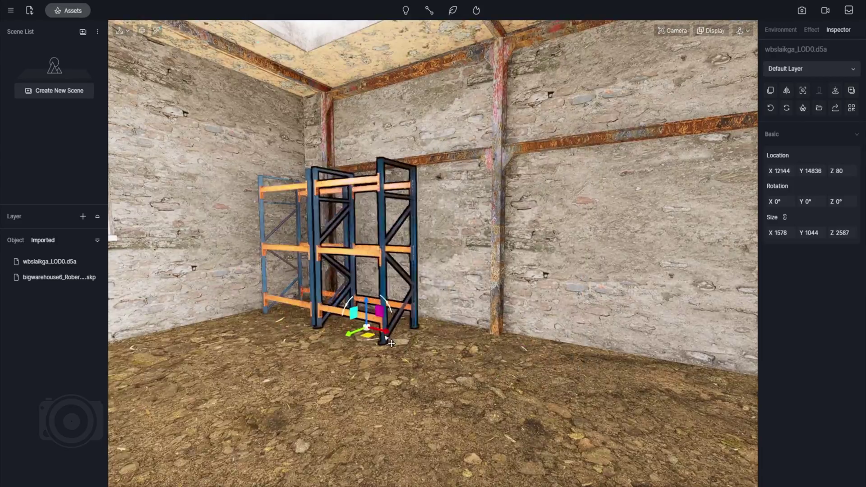
right_drag(476, 361, 400, 322)
click(337, 330)
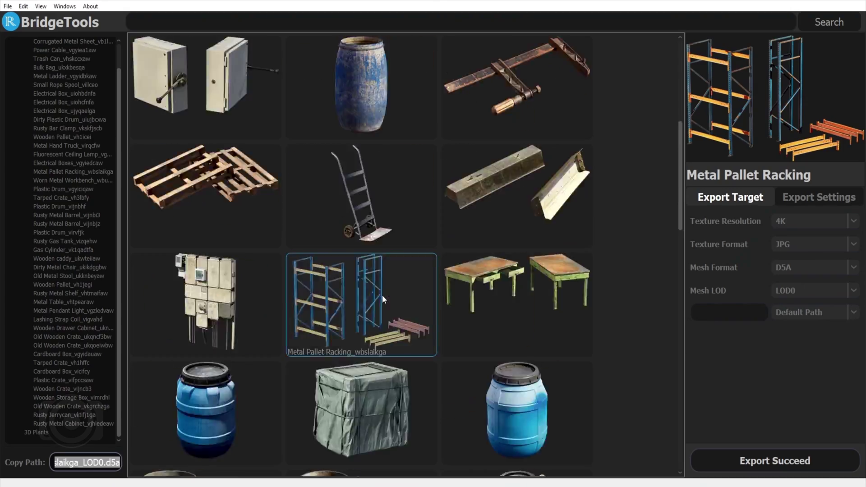
Step: In BridgeTools, export the Rusty Metal Shelf as a D5A file with 4K JPG textures at LOD0
scroll(383, 295, down, 5)
click(205, 203)
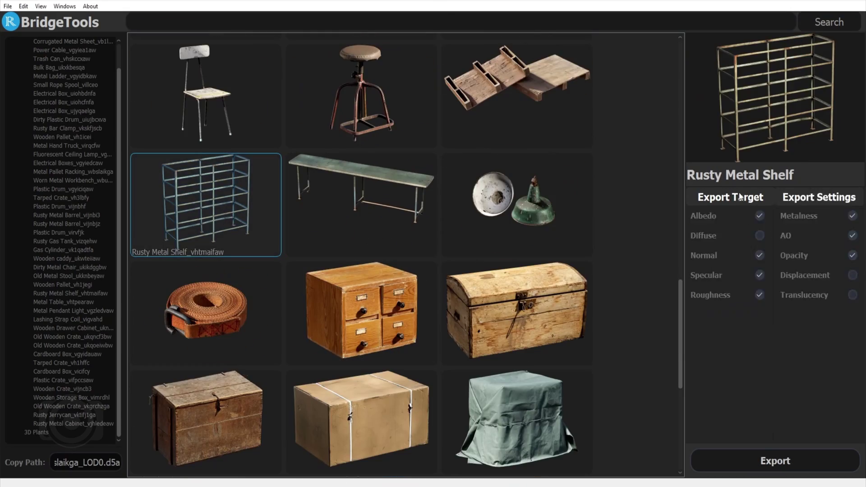
click(776, 461)
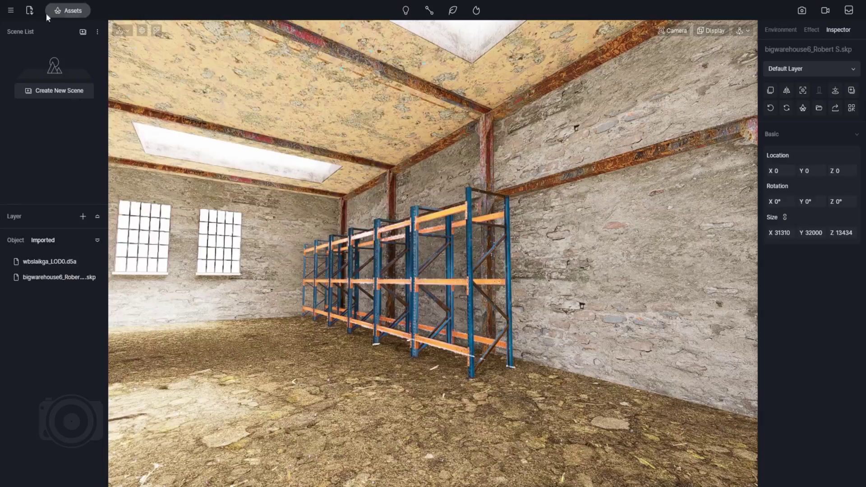
Step: In D5 Render, import vhtmaifaw_LOD0.d5a and place copies of the shelf in a row below the windows
click(48, 15)
key(Return)
double_click(72, 262)
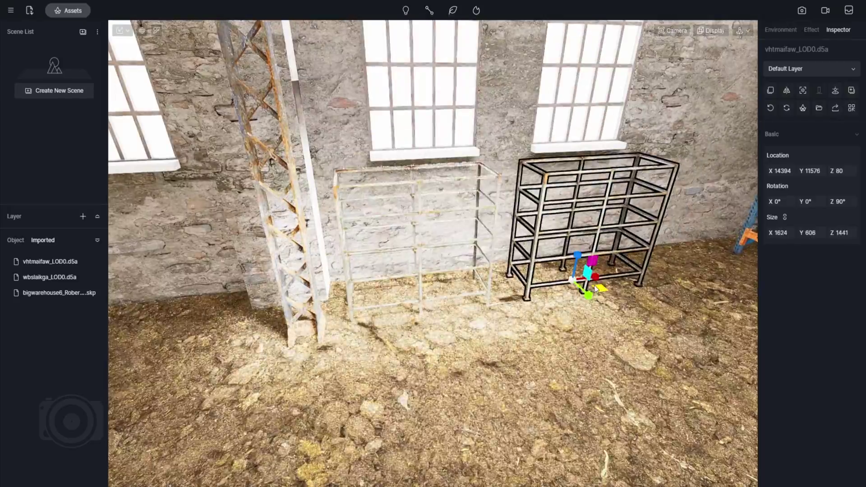
drag(596, 289, 646, 270)
Step: Group all the vhtmaifaw_LOD0.d5a shelves in the object list under the name "metal racks"
click(15, 240)
shift+click(52, 327)
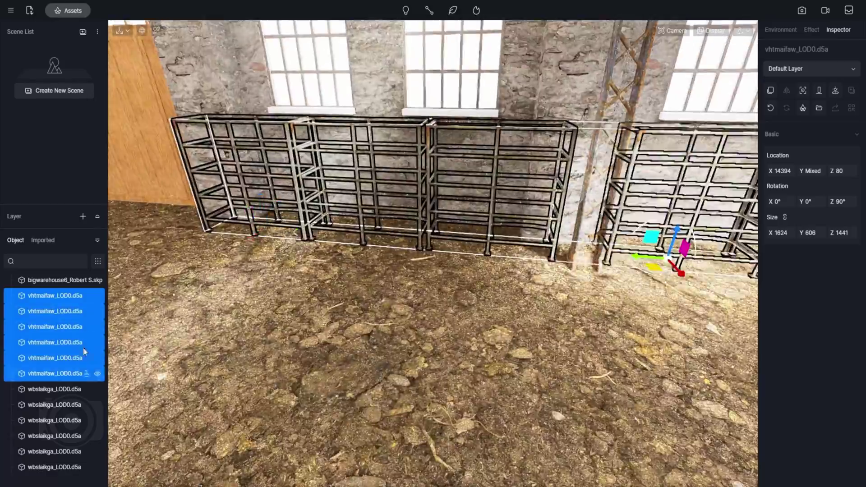
key(ctrl+g)
Step: Group all the wbslaikga_LOD0.d5a pallet racks and name the group "metal racks_large"
click(52, 311)
shift+click(42, 388)
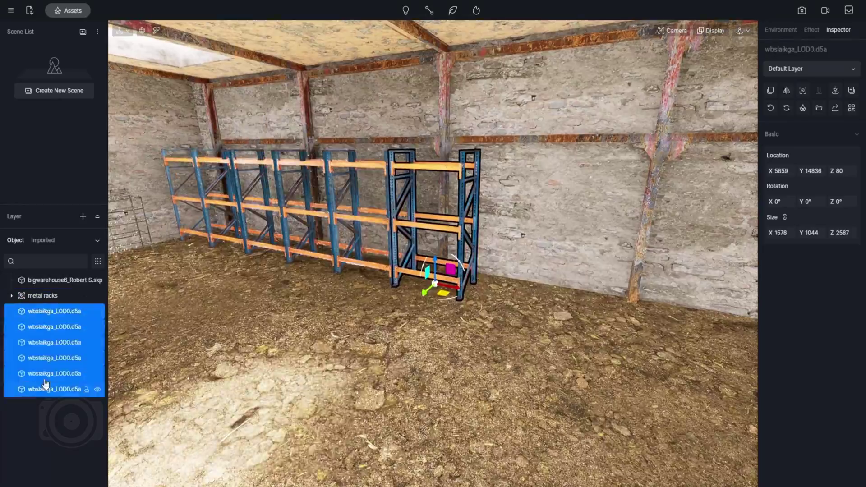
key(ctrl+g)
double_click(42, 311)
text(metal racks_large)
key(Return)
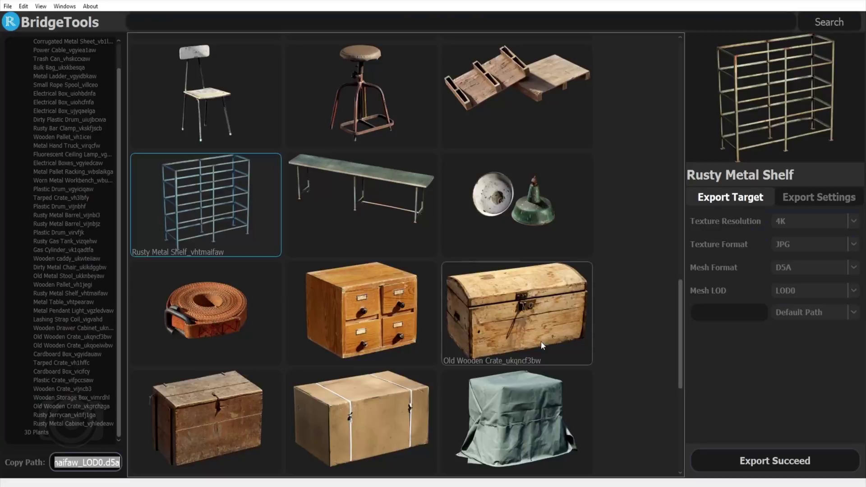
Step: Export the Worn Metal Workbench from BridgeTools as a 4K LOD0 D5A file and import wbuidixga_LOD0.d5a into D5 Render
scroll(307, 288, down, 10)
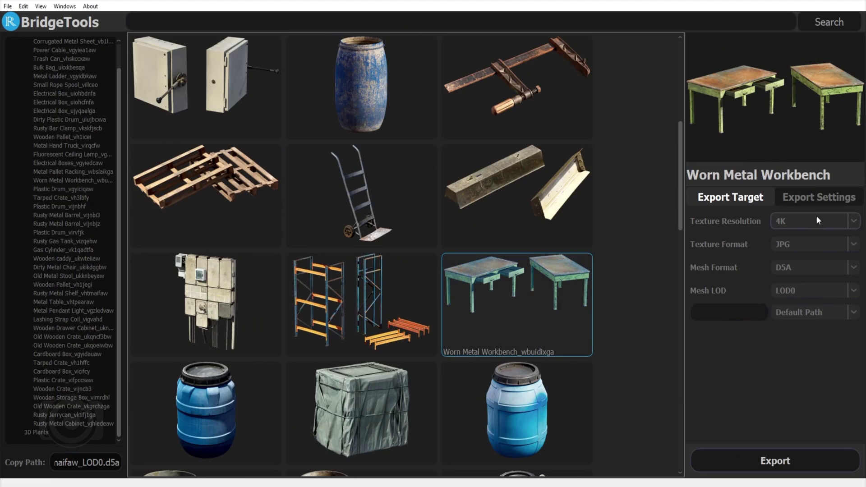
click(784, 462)
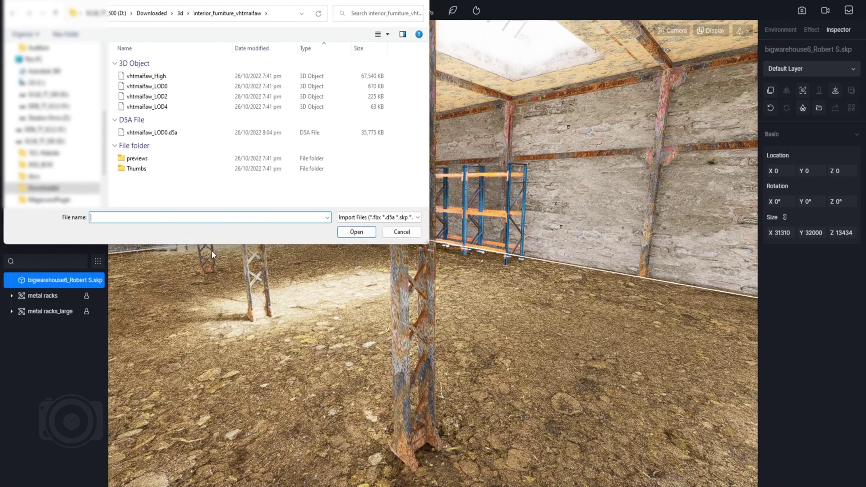
click(339, 232)
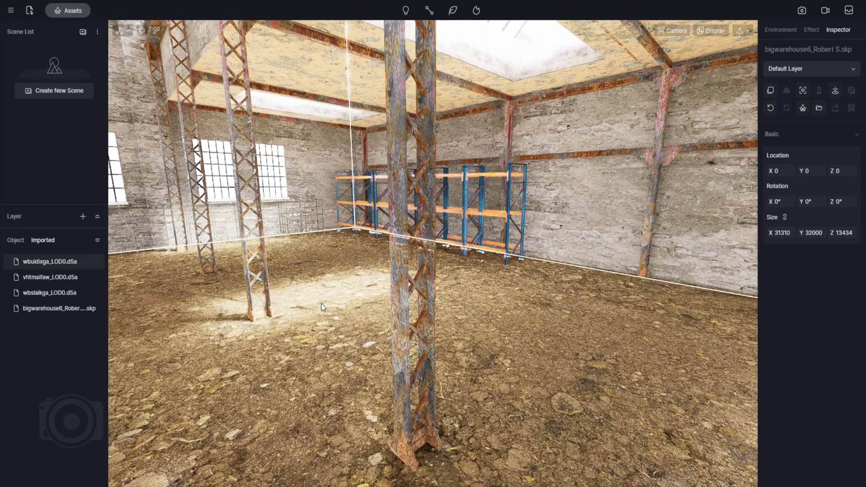
Step: Place the workbench between the lattice columns, set its Z rotation to 180° and move it to about X 3213, Y 7438
click(319, 363)
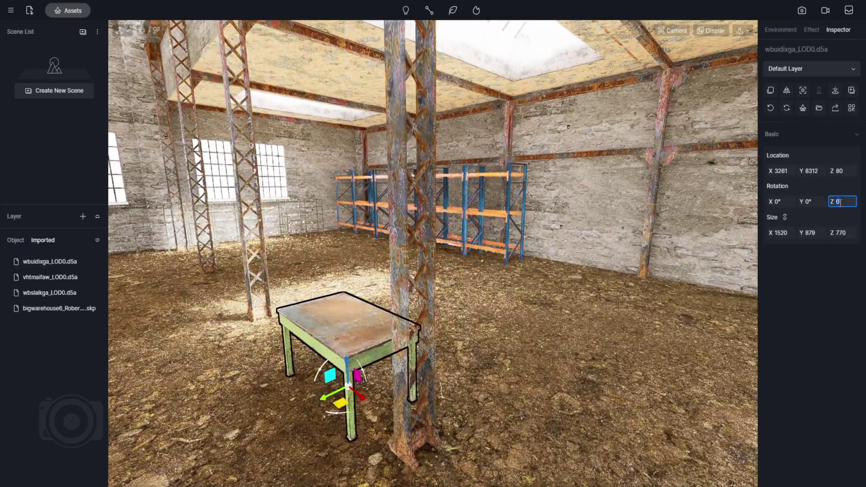
key(f)
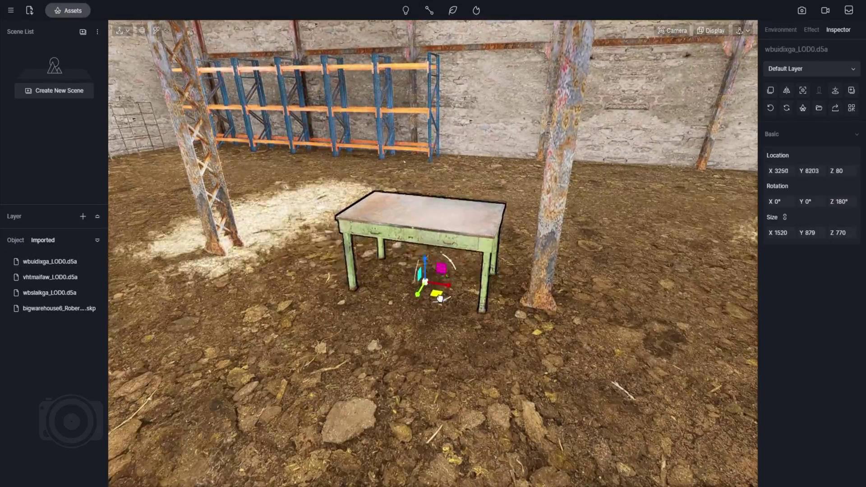
drag(438, 291, 417, 327)
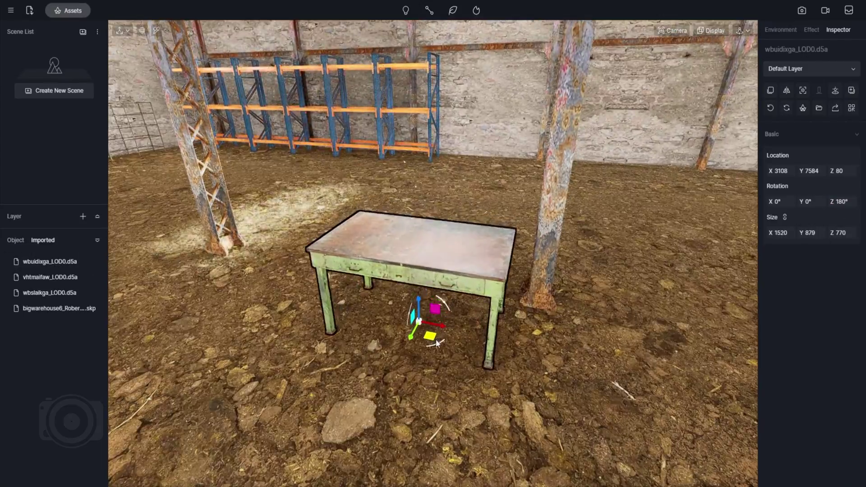
right_drag(417, 327, 469, 330)
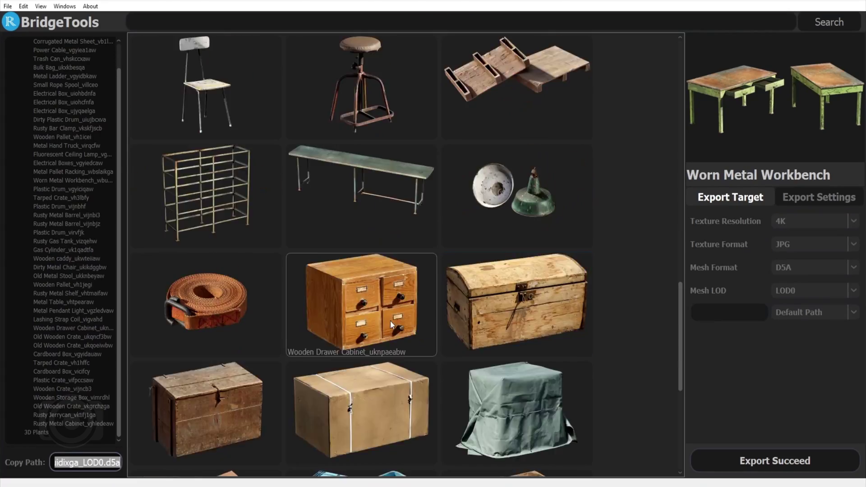
Step: In BridgeTools, export the Dirty Metal Chair as a D5A file with 4K JPG textures at LOD0
scroll(361, 320, down, 5)
scroll(342, 345, down, 5)
click(241, 404)
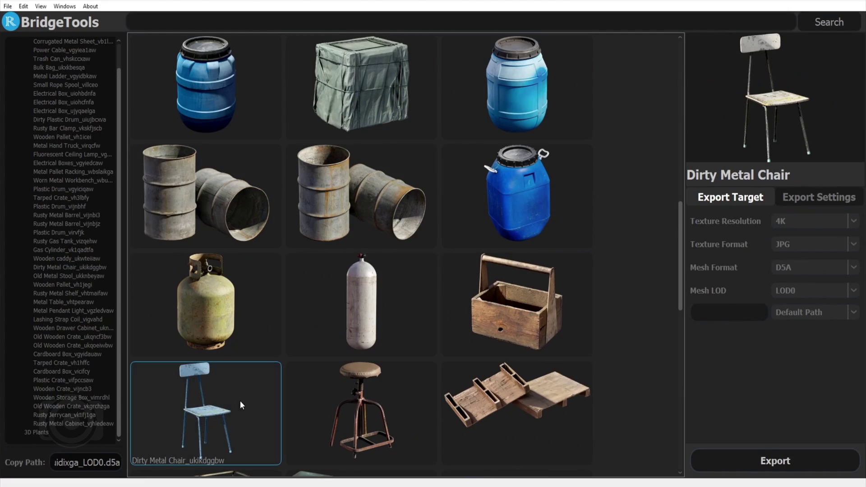
click(744, 454)
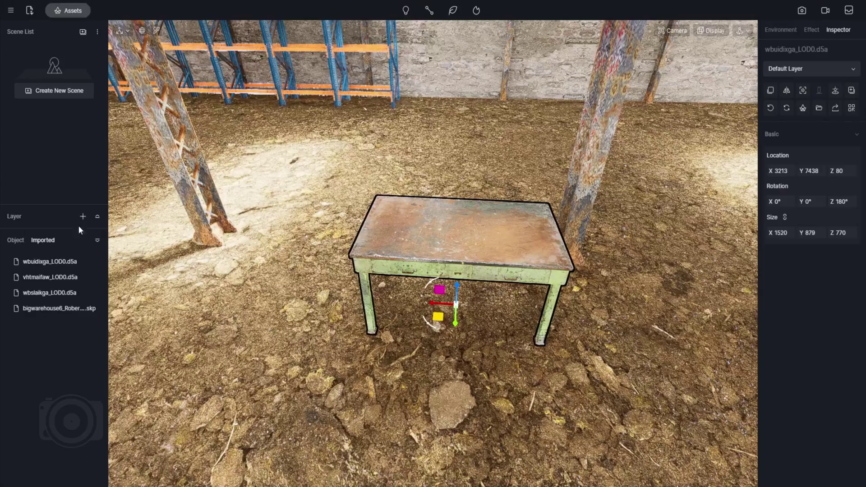
Step: In D5 Render, import ukikdggbw_LOD0.d5a and place the chair in front of the workbench
click(80, 217)
key(ctrl+v)
click(370, 231)
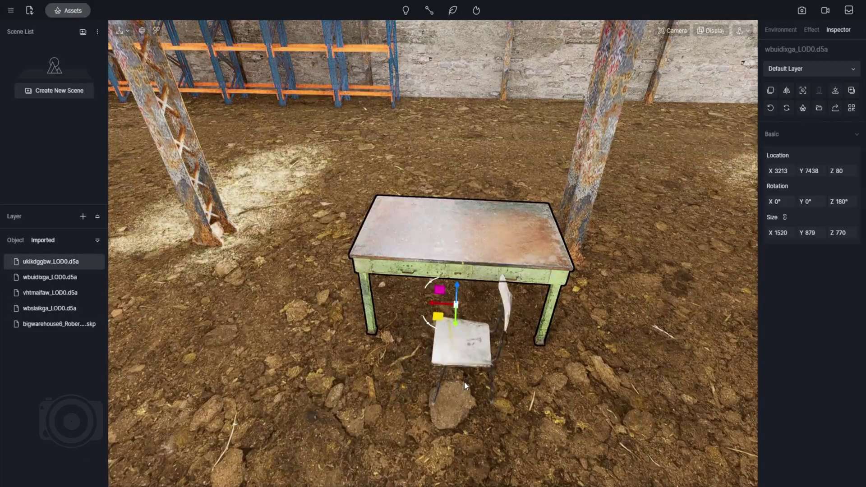
right_drag(465, 383, 392, 329)
click(352, 351)
right_drag(352, 352, 453, 334)
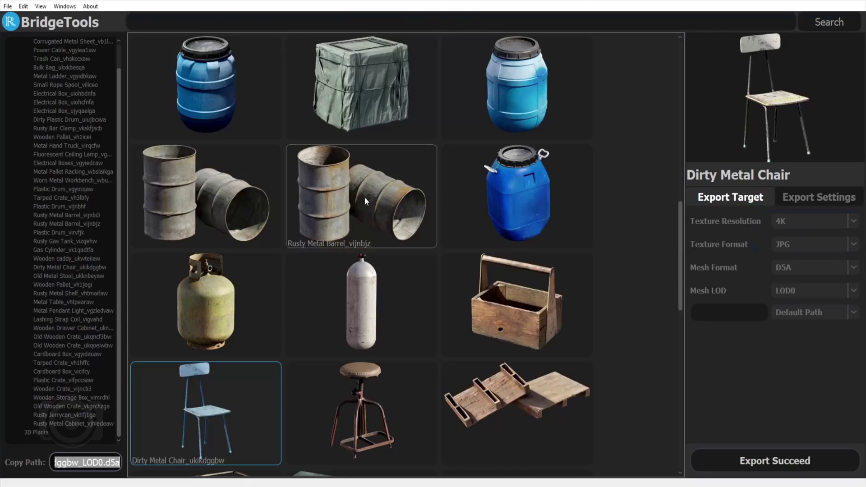
Step: In BridgeTools, export the Old Wooden Crate (ukqncf3bw) as a D5A file with 4K JPG textures at LOD0
scroll(365, 197, down, 5)
click(480, 310)
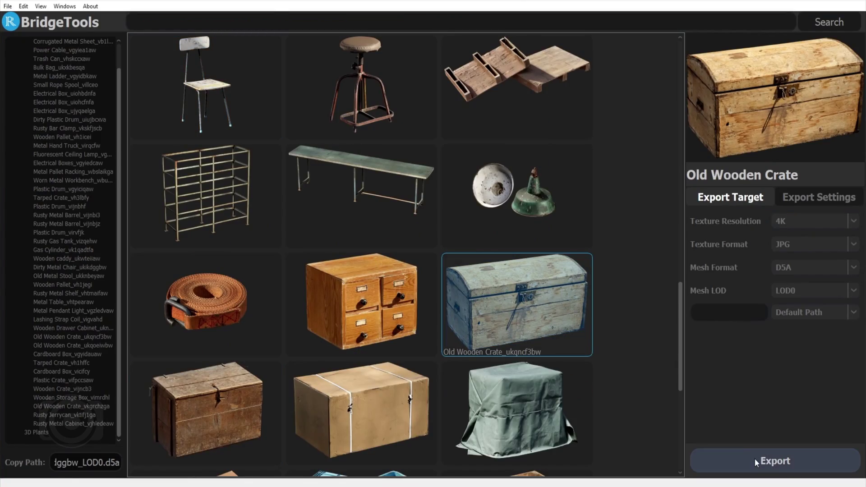
click(755, 460)
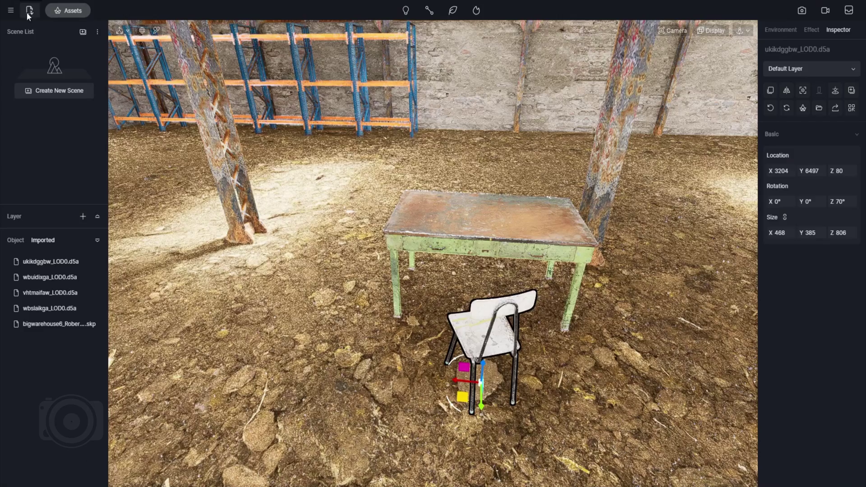
Step: In D5 Render, import ukqncf3bw_LOD0.d5a and place the crate on the ground beside the workbench at about X 4877, Y 6918
click(29, 10)
key(ctrl+v)
key(Return)
drag(58, 269, 300, 307)
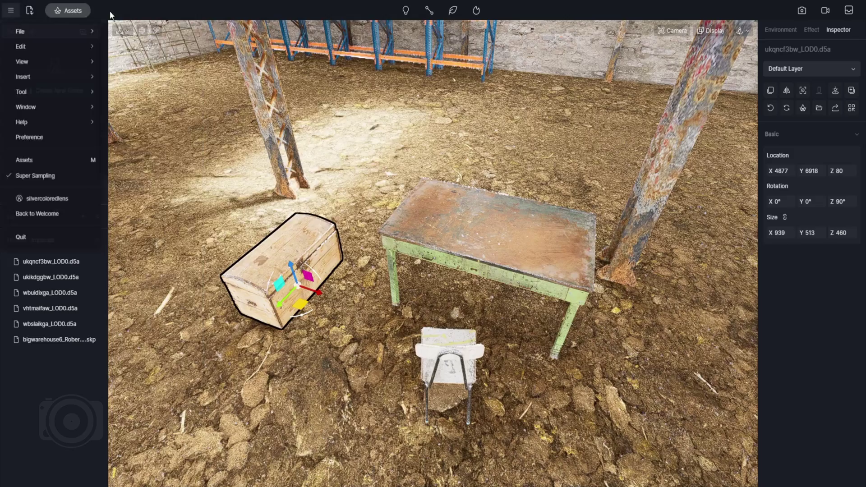
Step: Import vizqehw_LOD0.d5a and place the gas tank between the wooden crate and the workbench at about X 4410, Y 7452
click(30, 10)
key(ctrl+v)
key(Return)
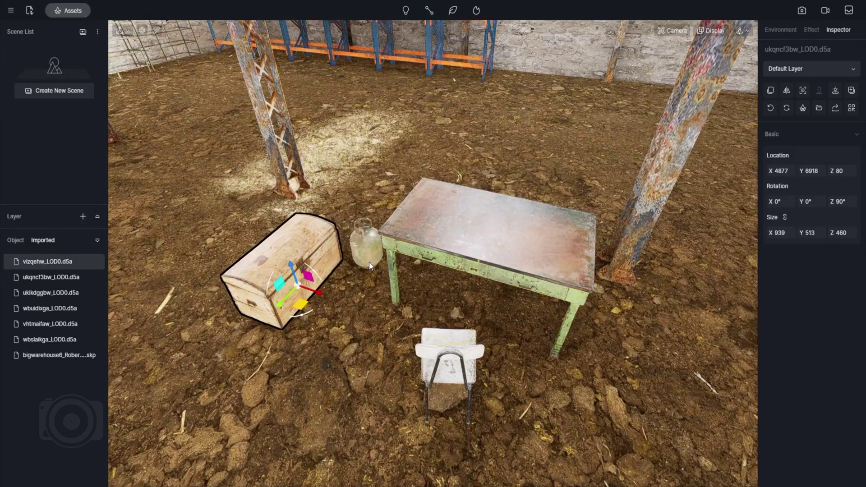
click(366, 264)
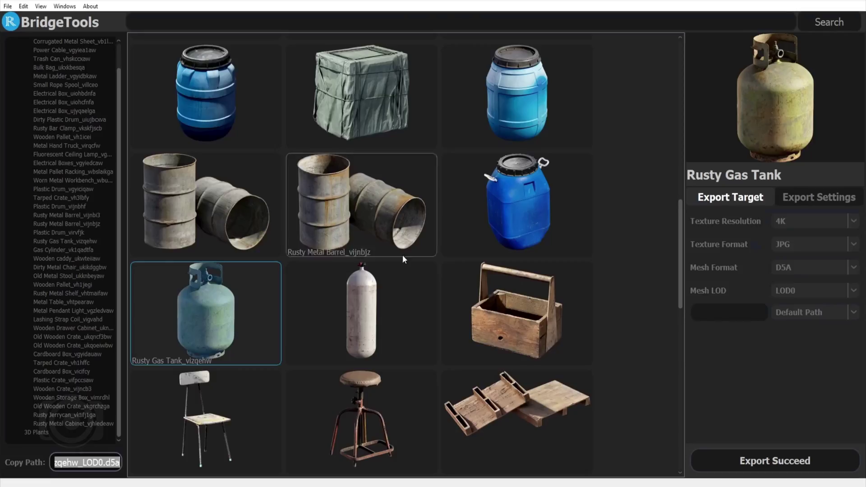
Step: Export the Cardboard Box (vgyidauaw) from BridgeTools and place the imported vgyidauaw_LOD0.d5a on top of the workbench in D5 Render
scroll(402, 256, down, 5)
click(399, 123)
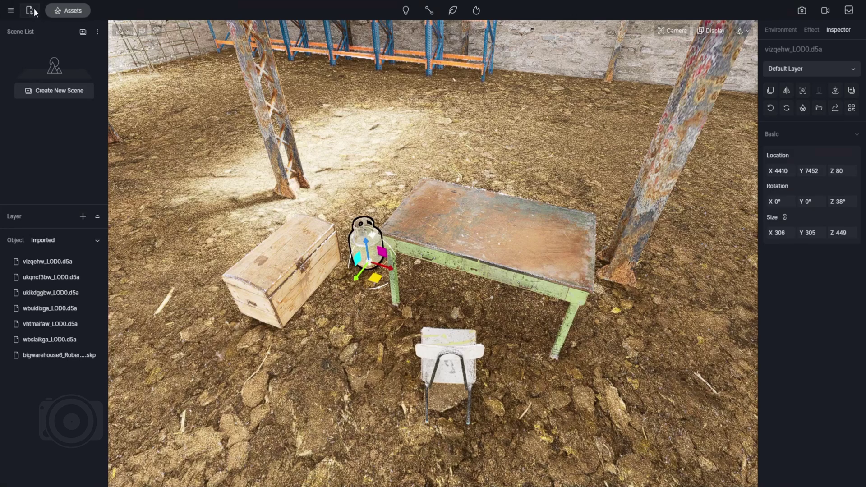
click(29, 10)
key(ctrl+v)
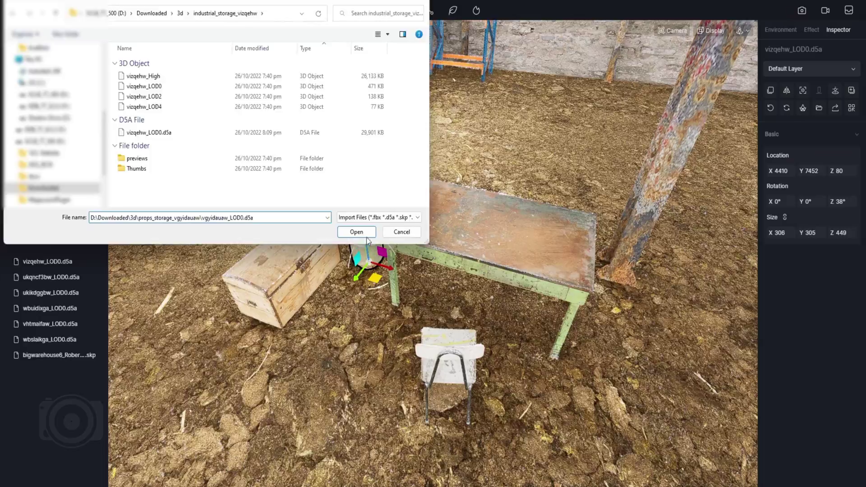
click(364, 231)
click(390, 218)
right_drag(390, 218, 509, 239)
click(508, 238)
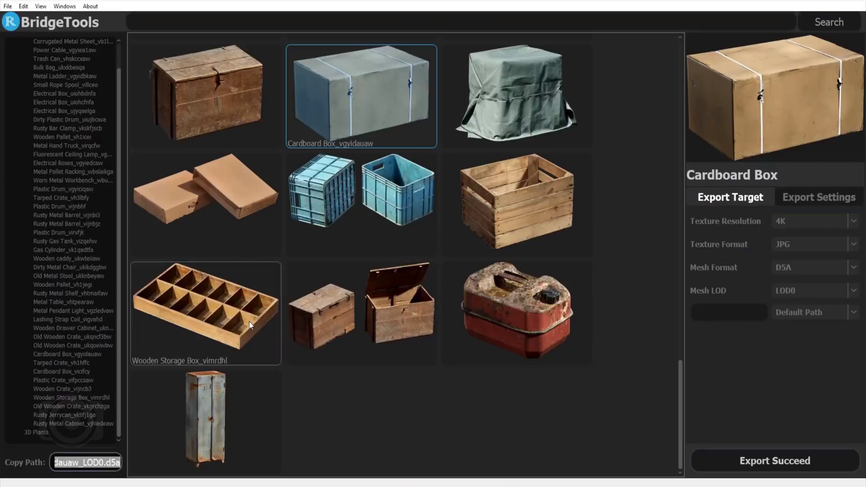
Step: Export the blue Plastic Drum (vgyiciqaw) from BridgeTools and place the imported drum near the lattice column at about X 6107, Y 9679
scroll(337, 239, up, 10)
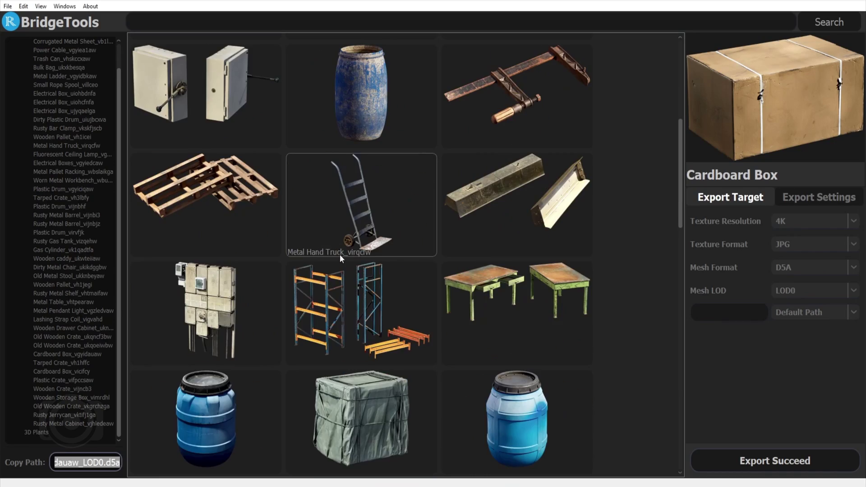
click(206, 420)
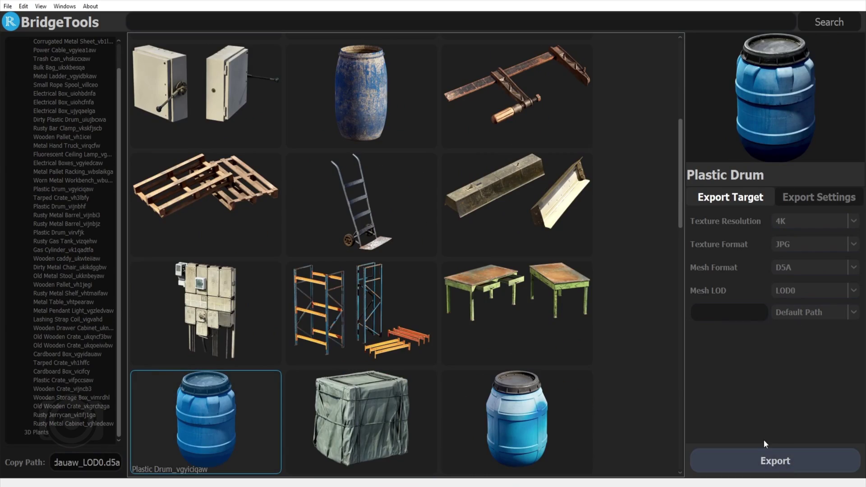
click(766, 457)
click(356, 232)
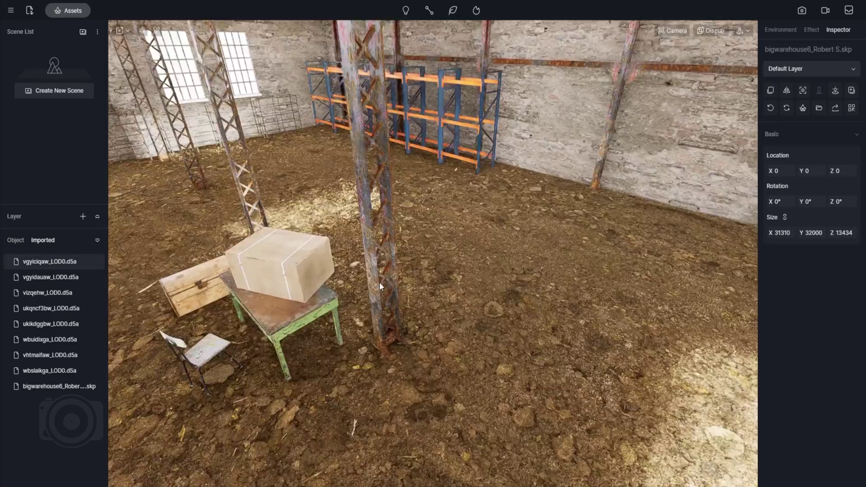
click(311, 319)
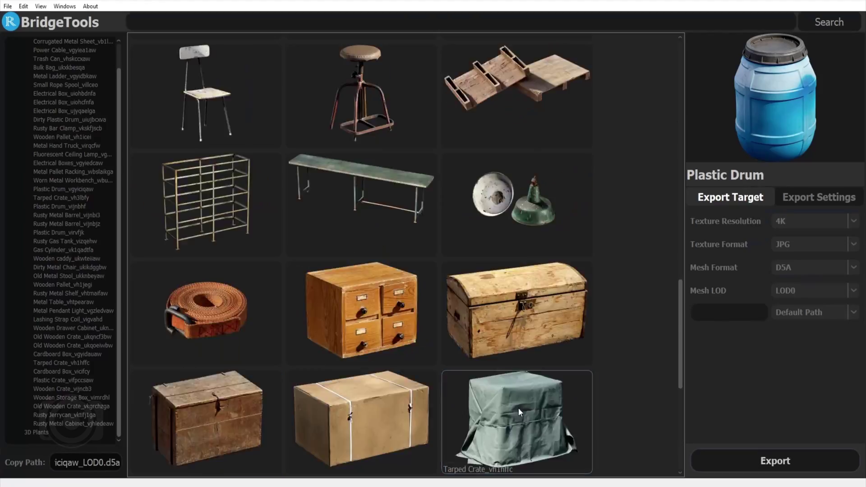
Step: Import the second plastic drum, vijnbhf_LOD0.d5a, and the metal ladder, vgyidbkaw_LOD0.d5a, into D5 Render
scroll(518, 408, up, 4)
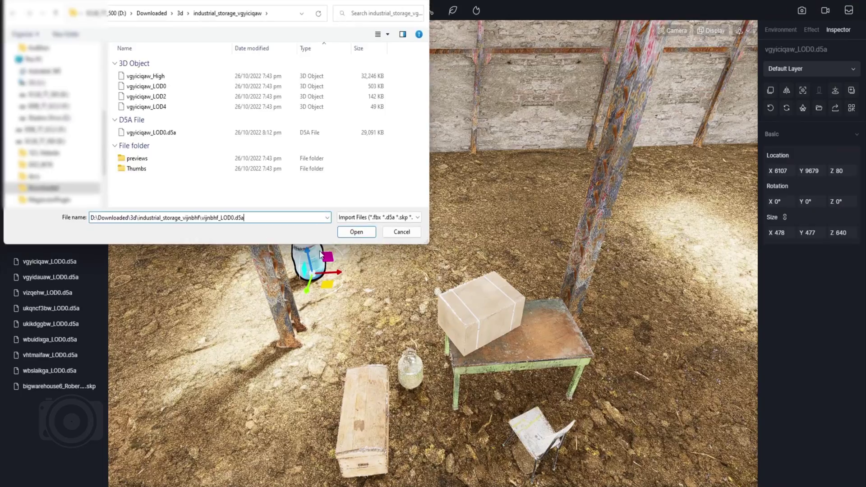
key(Return)
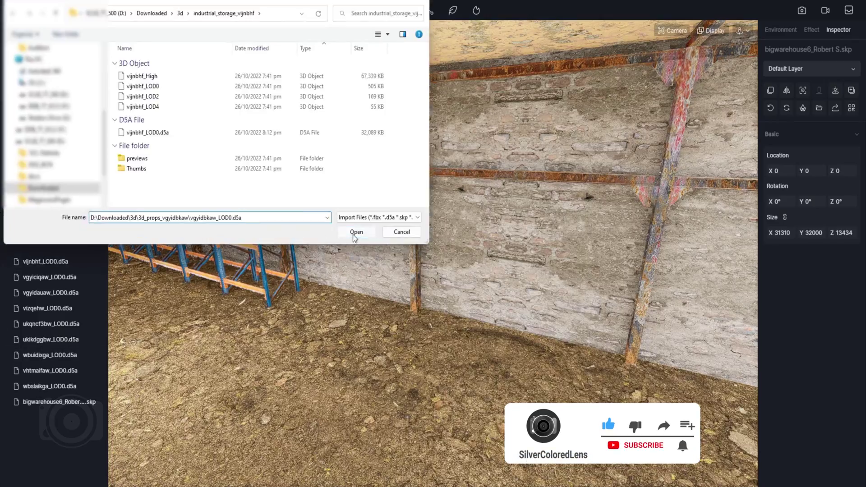
click(356, 232)
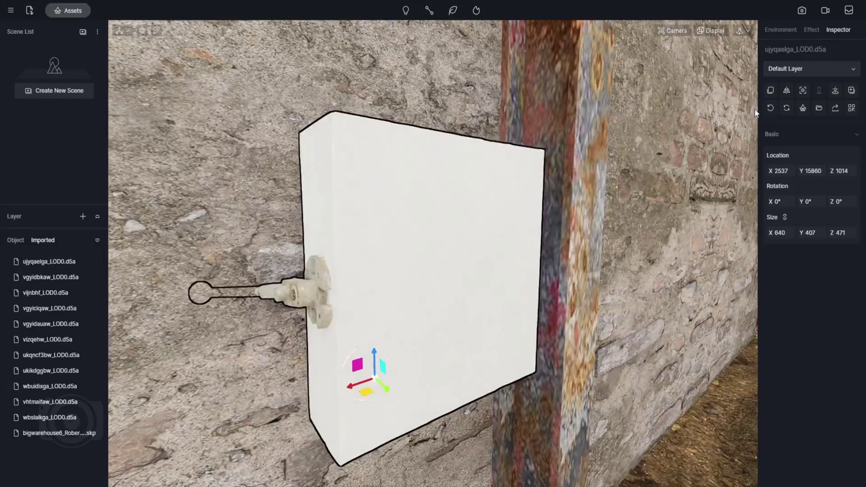
Step: Set the Z rotation of the electrical box ujyqaelga_LOD0.d5a on the brick wall to 180°
click(838, 202)
text(180f)
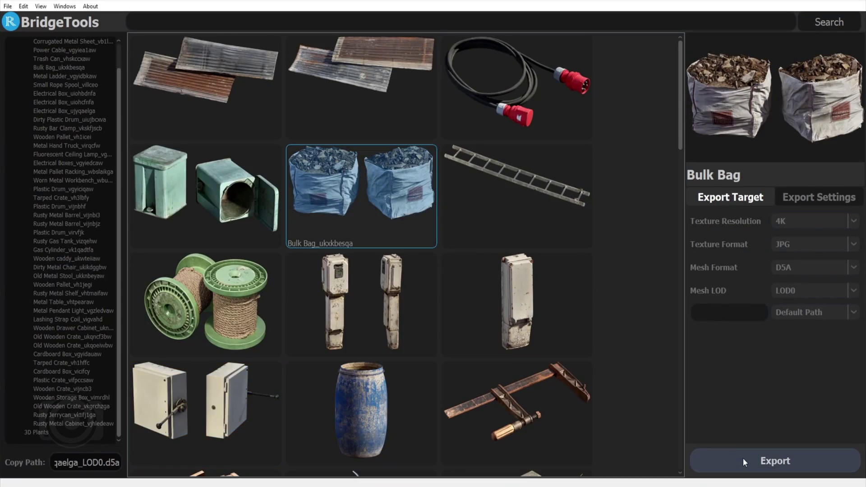
Step: In BridgeTools, export the Bulk Bag as a 4K LOD0 D5A file and select the Fluorescent Ceiling Lamp
click(743, 459)
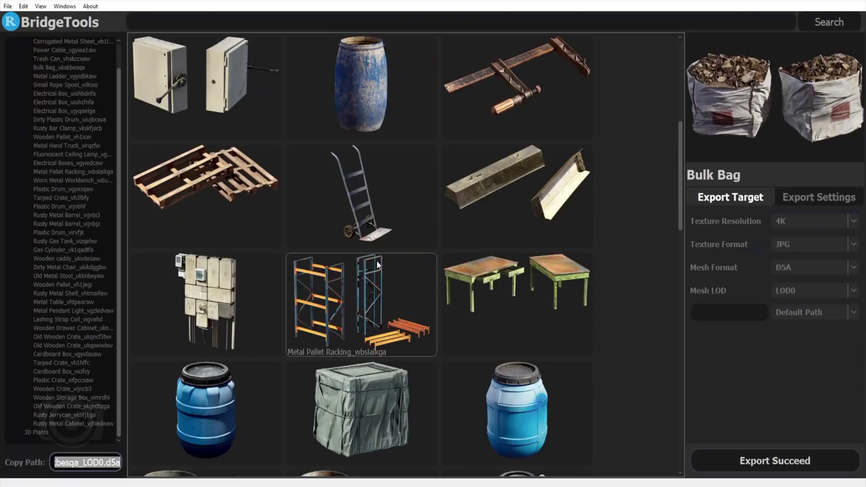
click(487, 212)
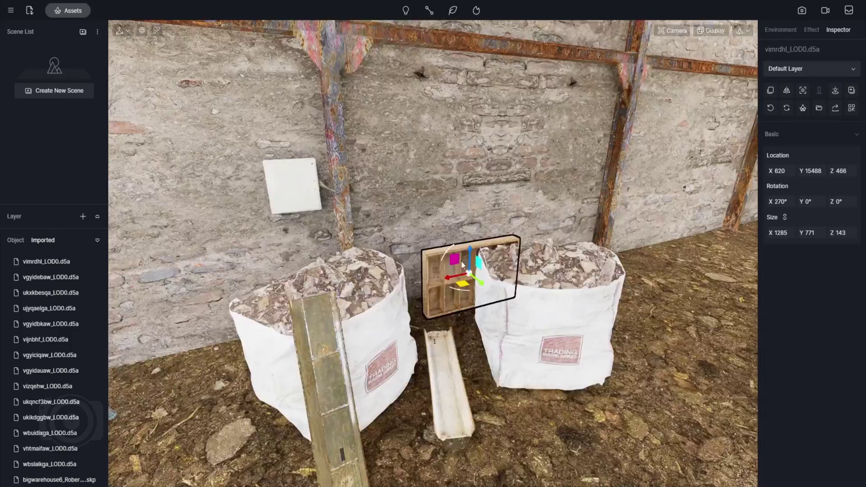
Step: Move the upright wooden storage box down toward the ground by the brick wall behind the bulk bags
drag(461, 261, 375, 311)
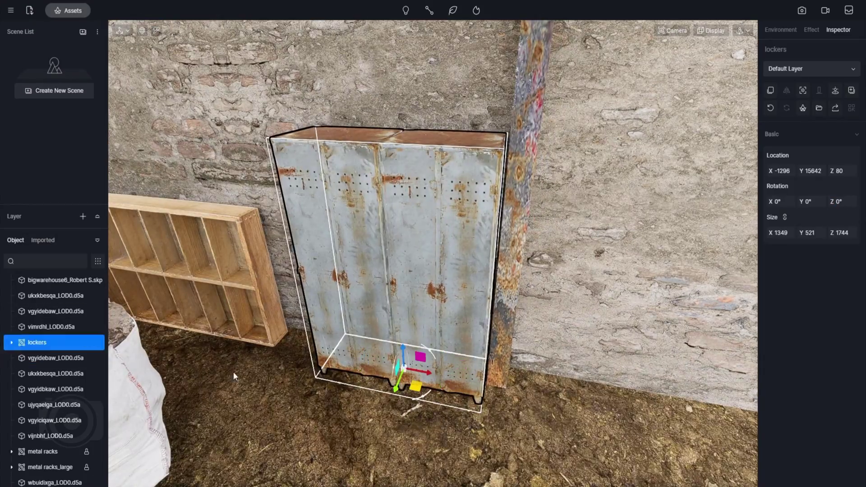
Step: Group the two bulk bags under the name "sacks of debri"
double_click(50, 294)
text(debri sac)
key(ctrl+a)
text(sacks of debri)
key(Return)
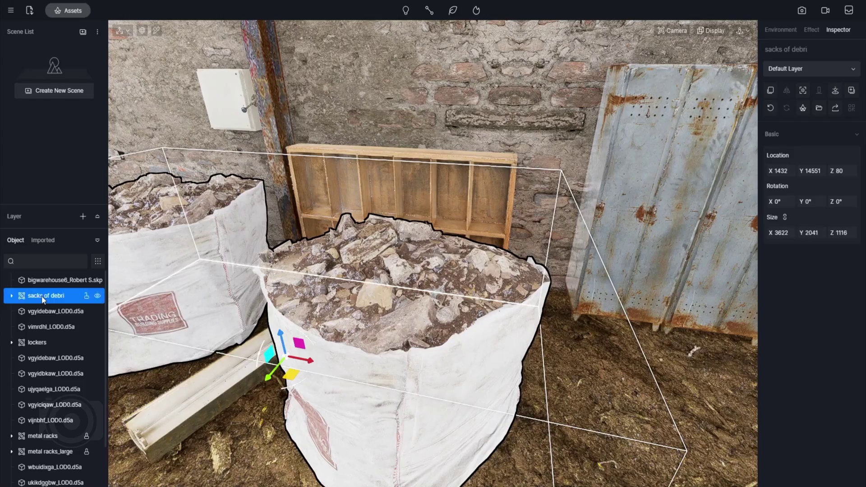
Step: Group the two vgyidebaw_LOD0.d5a fluorescent lamps and name the group "light fixture"
click(50, 312)
ctrl+click(50, 358)
key(ctrl+g)
text(light fixture)
key(Return)
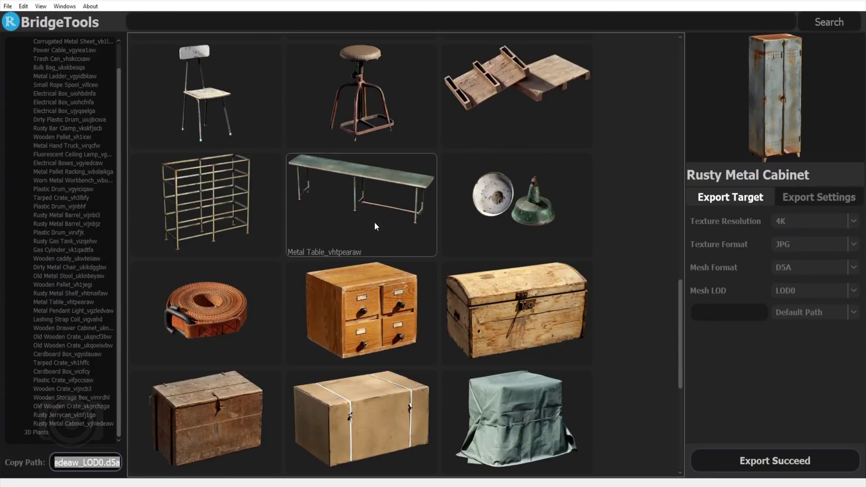
Step: Export the Electrical Box uiohbdnfa from BridgeTools and import its D5A file into D5 Render
scroll(375, 222, up, 10)
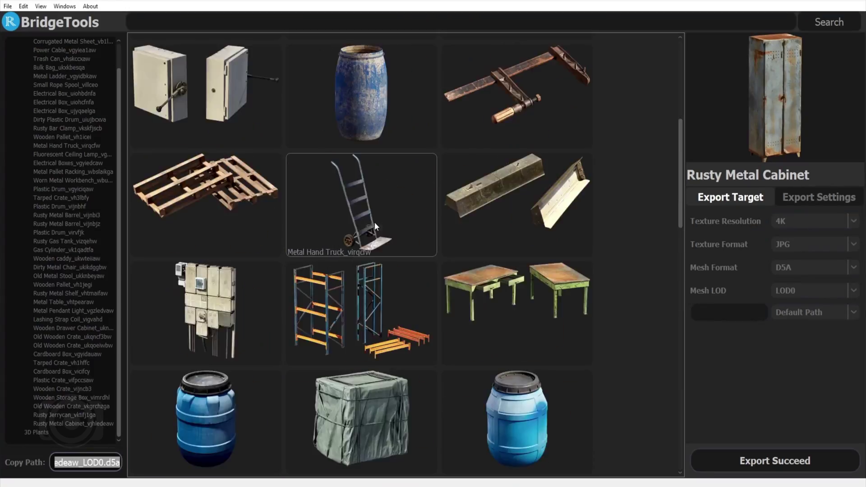
click(378, 302)
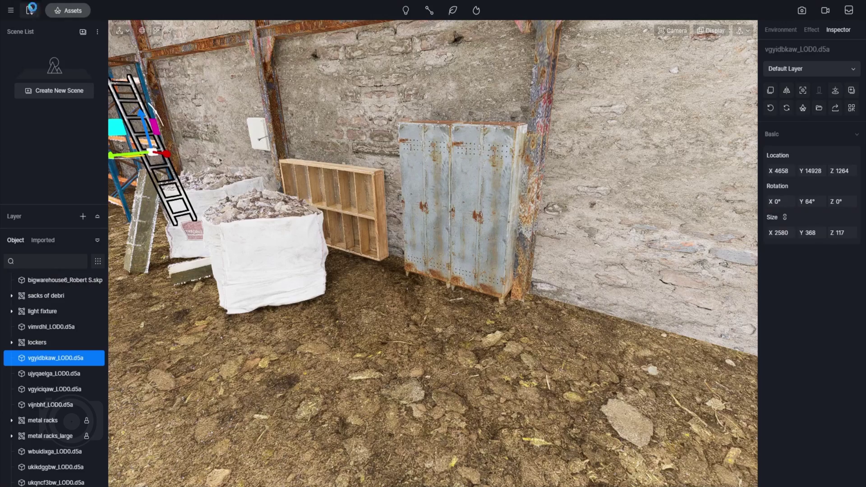
click(30, 10)
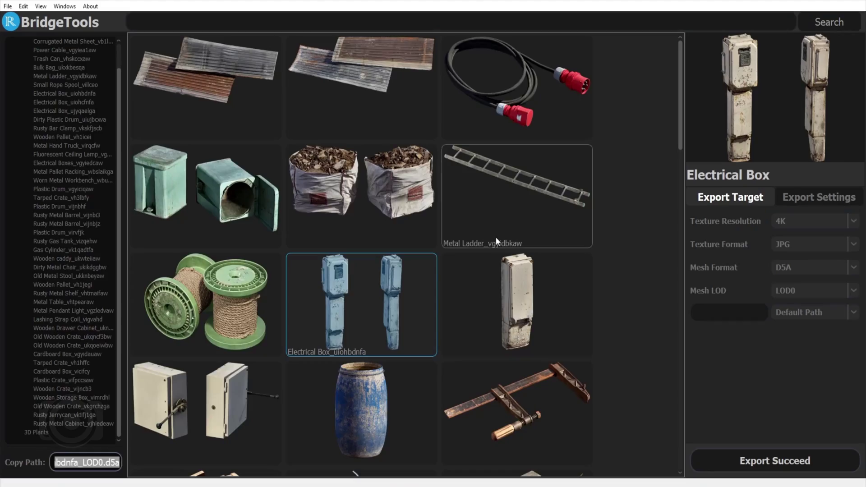
Step: In BridgeTools, export the Electrical Boxes asset (vgyiedcaw) as a D5A file with 4K JPG textures at LOD0
scroll(402, 303, down, 10)
scroll(403, 302, up, 6)
click(167, 312)
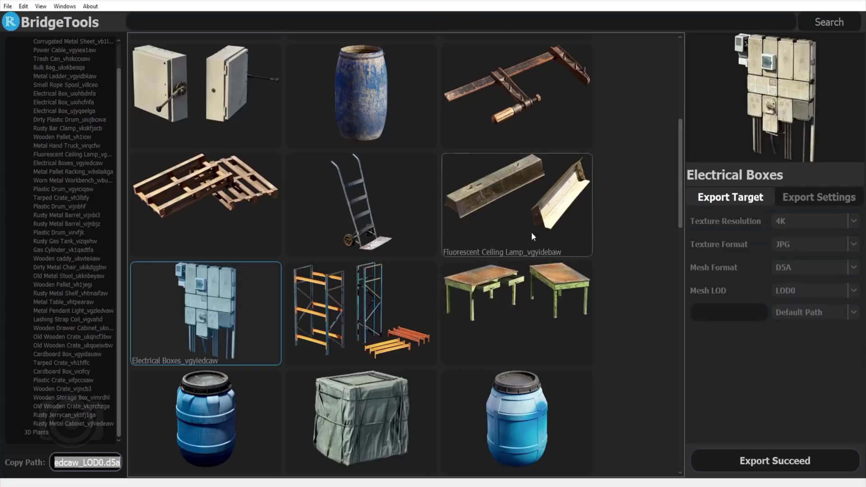
Step: Export the Electrical Box uiohcfnfa as a 4K LOD0 D5A file and copy its file path
scroll(532, 271, down, 6)
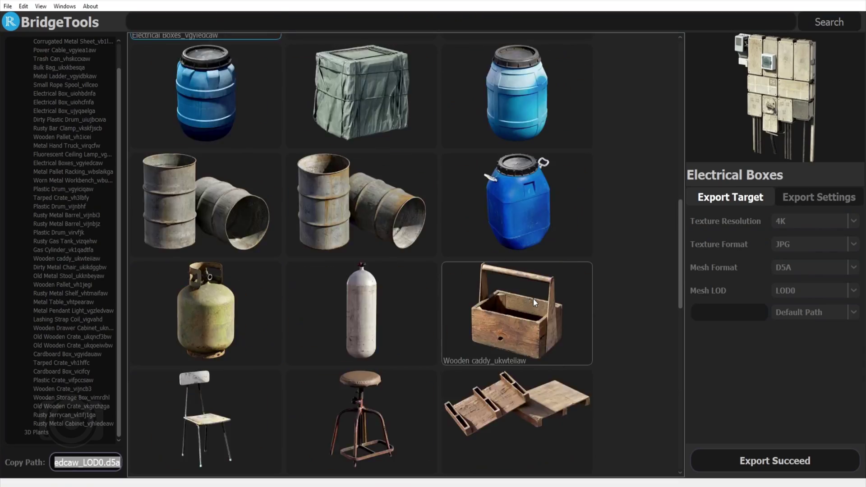
scroll(534, 299, up, 6)
click(533, 299)
click(98, 464)
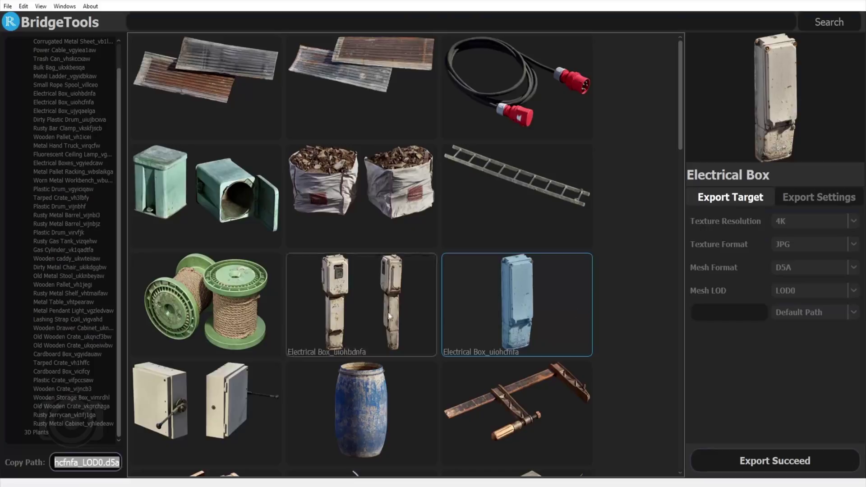
Step: Export the Gas Cylinder from BridgeTools and import vk1qadtfa_LOD0.d5a into D5 Render
scroll(396, 288, down, 5)
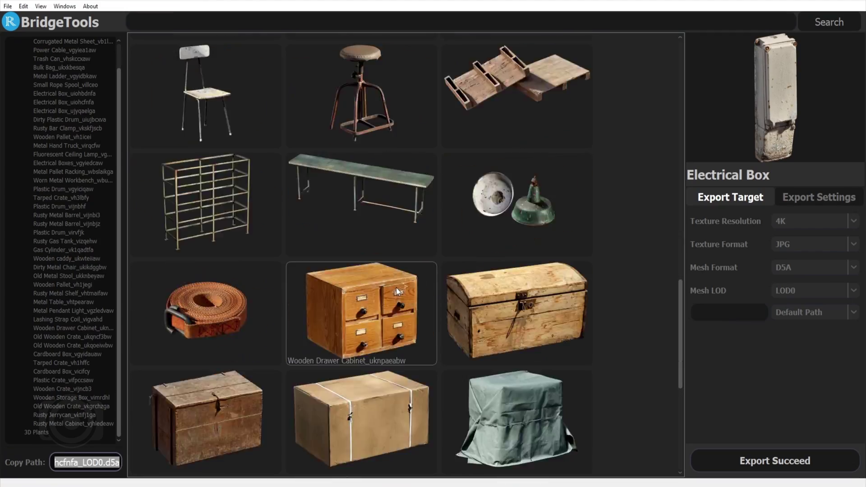
scroll(396, 287, up, 3)
click(381, 298)
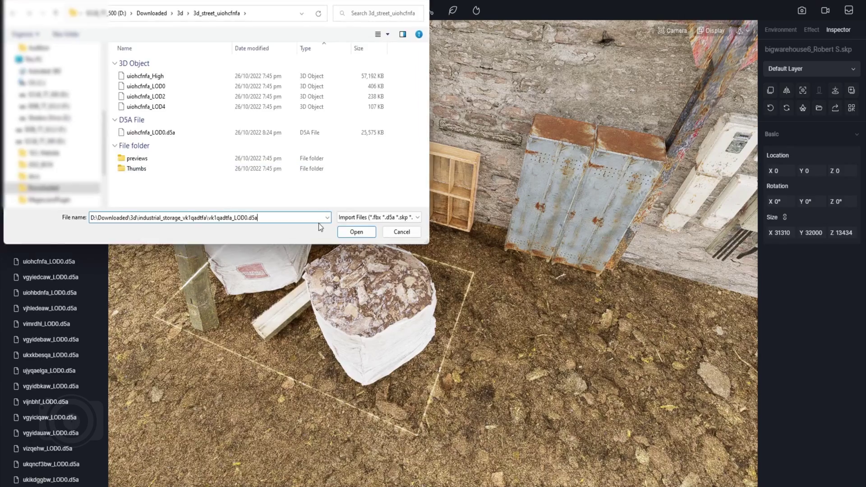
key(Return)
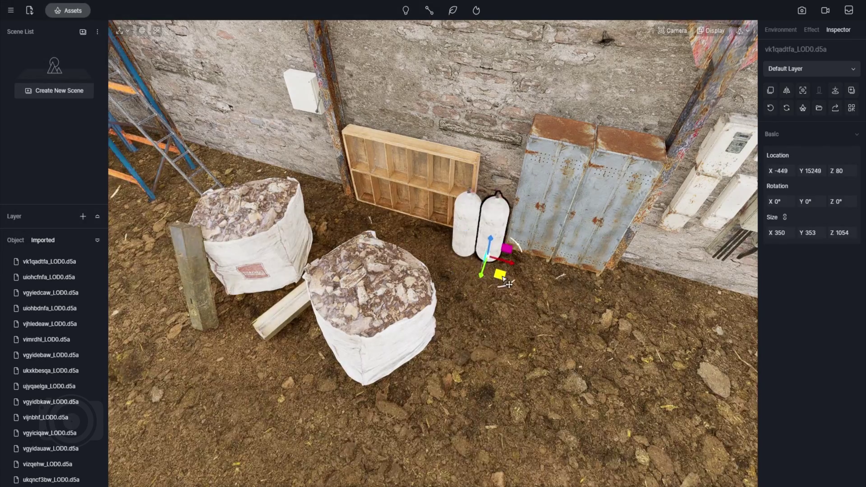
Step: Rotate a gas cylinder about its Y axis so that it lies on the ground beside the two standing ones
drag(810, 201, 826, 202)
scroll(498, 245, up, 5)
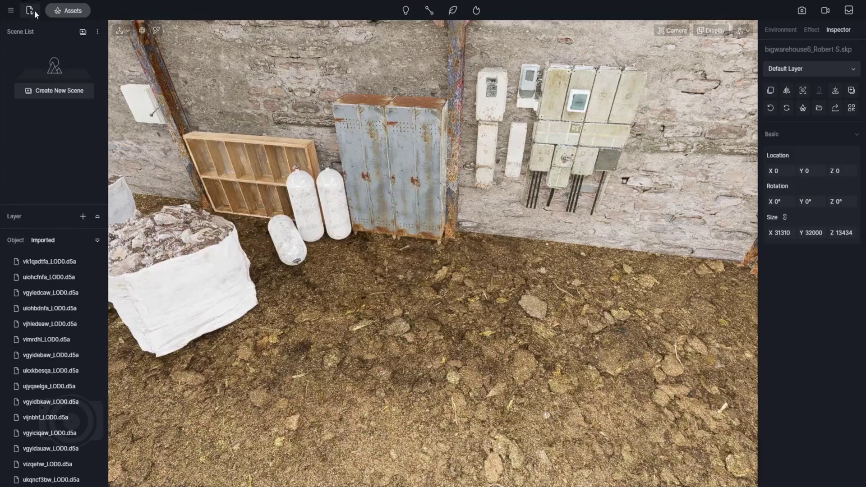
Step: Place the long metal table, vhtpearaw_LOD0.d5a, on the open floor in front of the wall-mounted electrical boxes
click(488, 354)
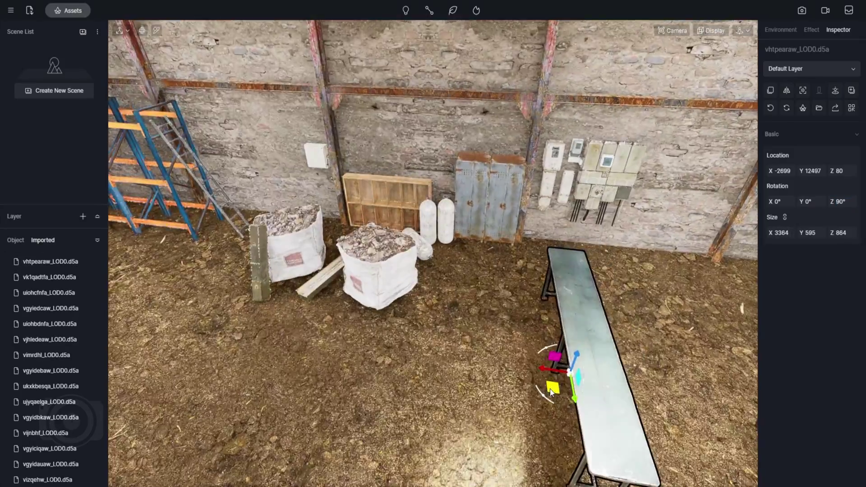
Step: Group the three gas cylinders next to the lockers and rename the group
click(434, 221)
click(15, 240)
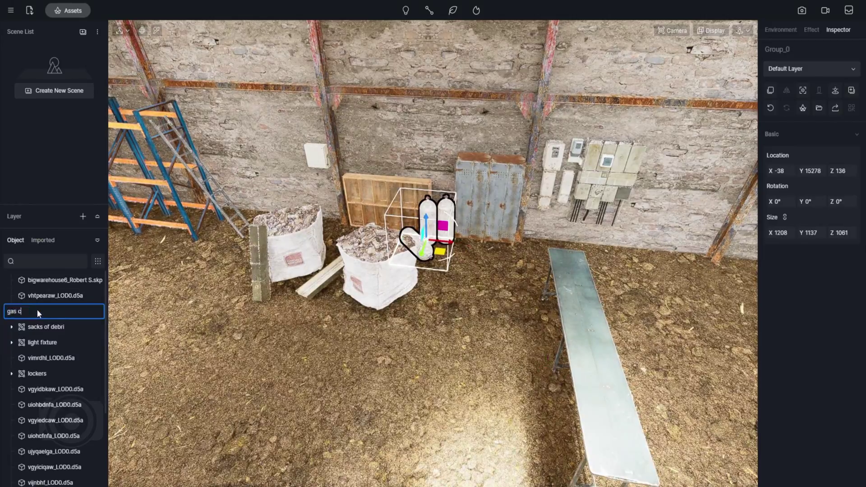
Step: Group the four wall-mounted electrical box objects, from uiohbdnfa_LOD0.d5a through ujyqaelga_LOD0.d5a
click(54, 405)
shift+click(55, 452)
key(ctrl+g)
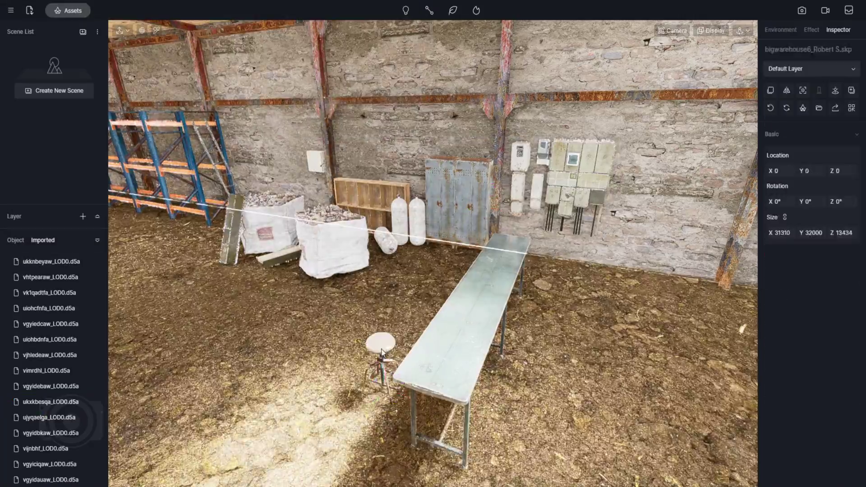
Step: Place the old metal stool, ukknbeyaw_LOD0.d5a, beside the near end of the long metal table
click(382, 352)
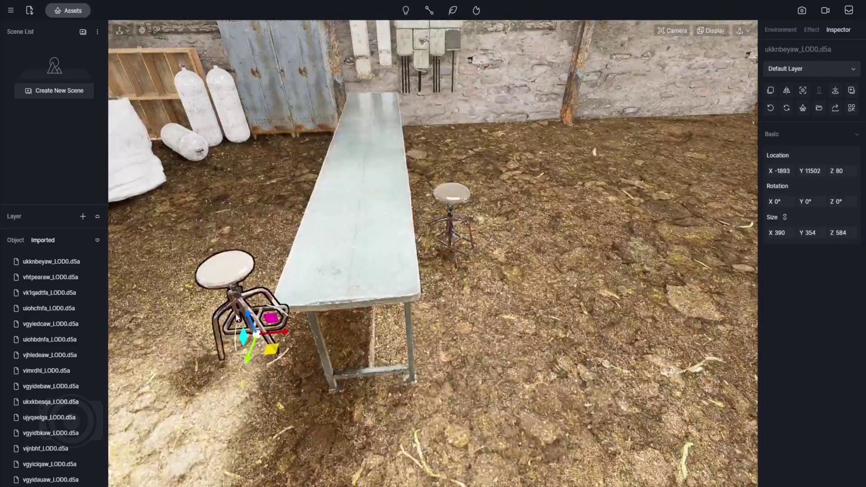
Step: Export the wooden drawer cabinet, place it on the far end of the long metal table, and place the rusty jerrycan near the front
click(737, 460)
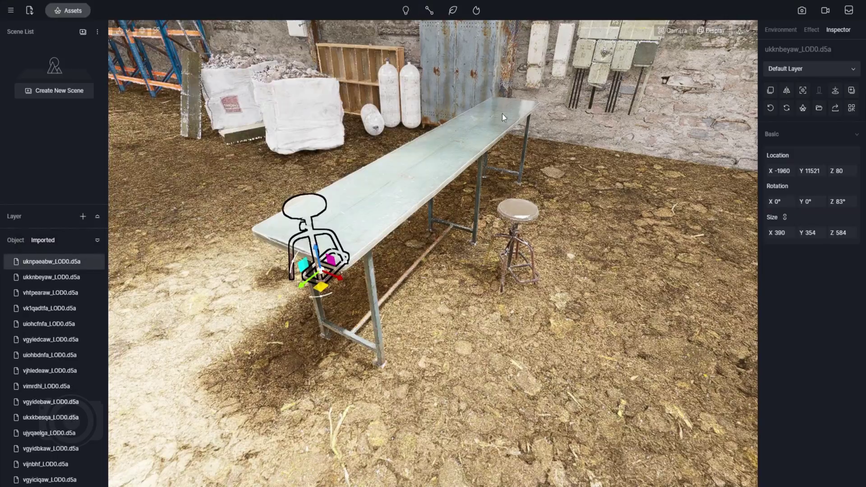
click(504, 118)
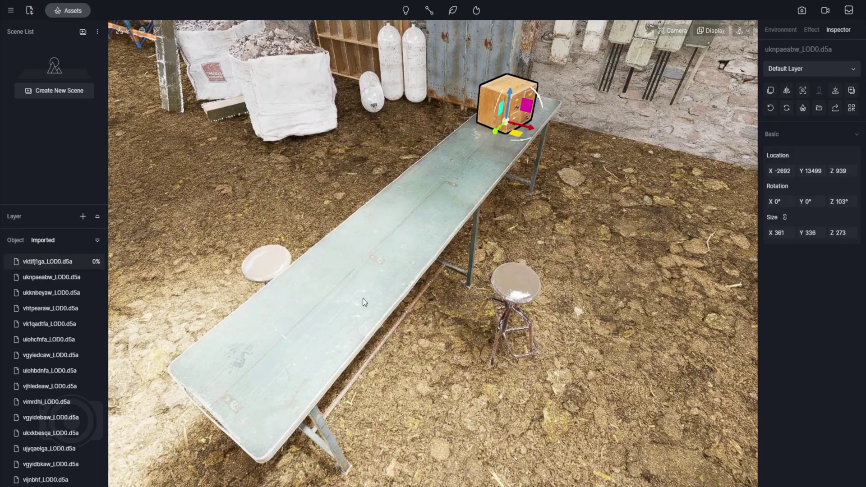
click(354, 302)
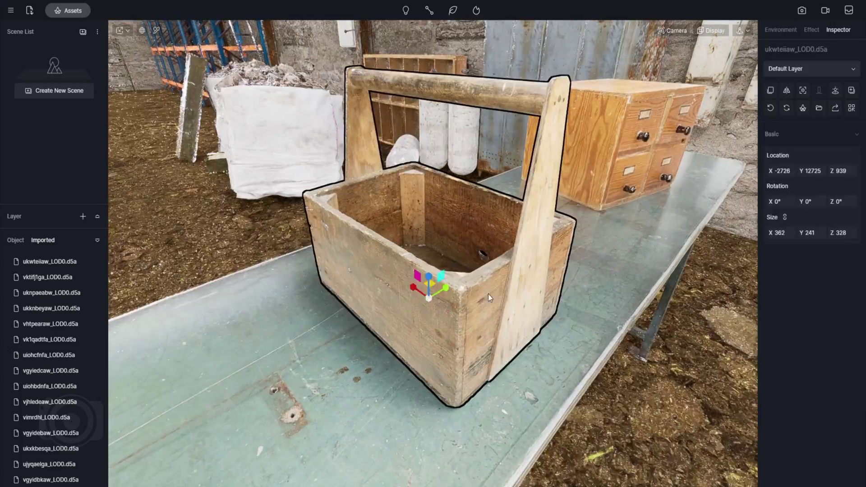
Step: Set the wooden caddy's Z rotation to 180° and lay the rusty bar clamp flat in front of it with an X rotation of 90°
click(838, 201)
text(180)
key(Return)
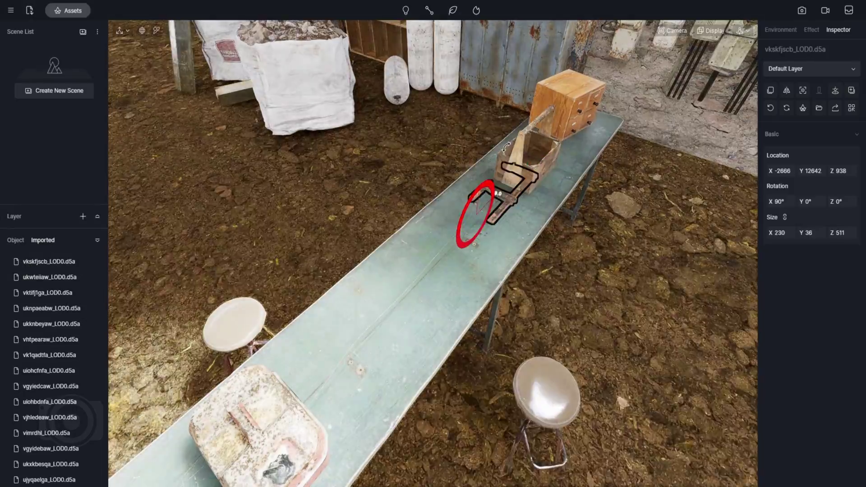
drag(506, 147, 513, 232)
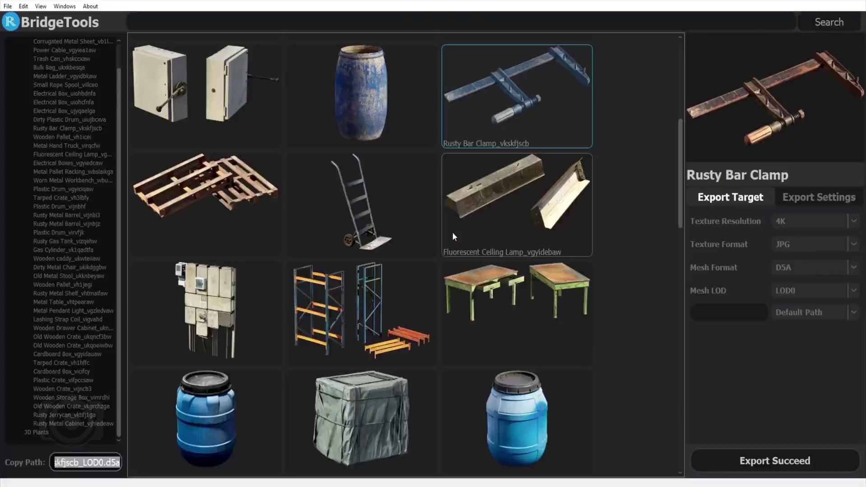
Step: Export the Lashing Strap Coil from BridgeTools, import it onto the table's near end, and place the rope spool, villceo_LOD0.d5a, beside it
scroll(453, 232, down, 10)
click(206, 312)
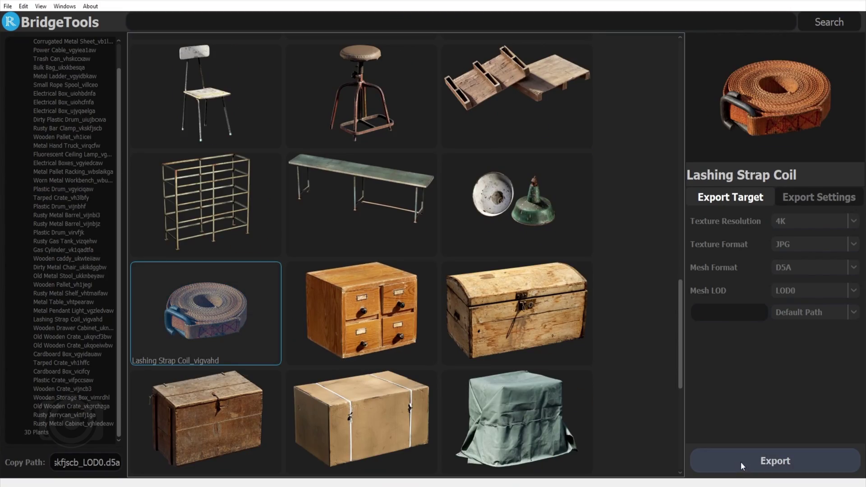
click(698, 458)
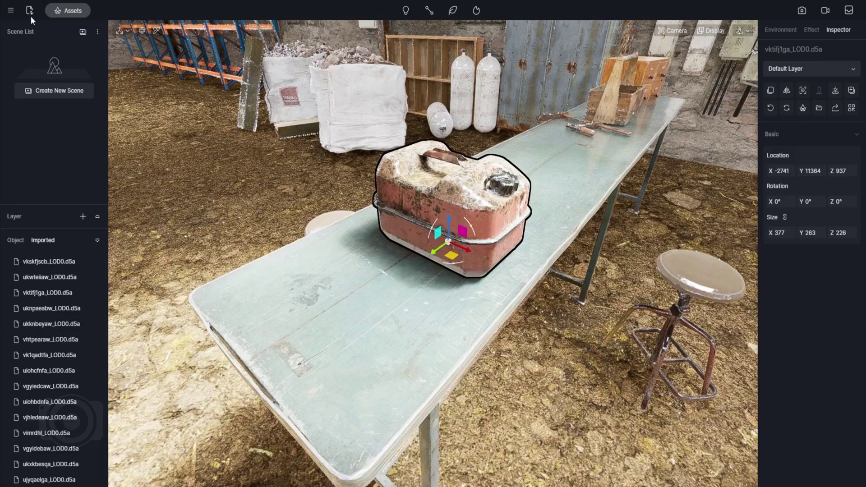
click(29, 10)
click(601, 332)
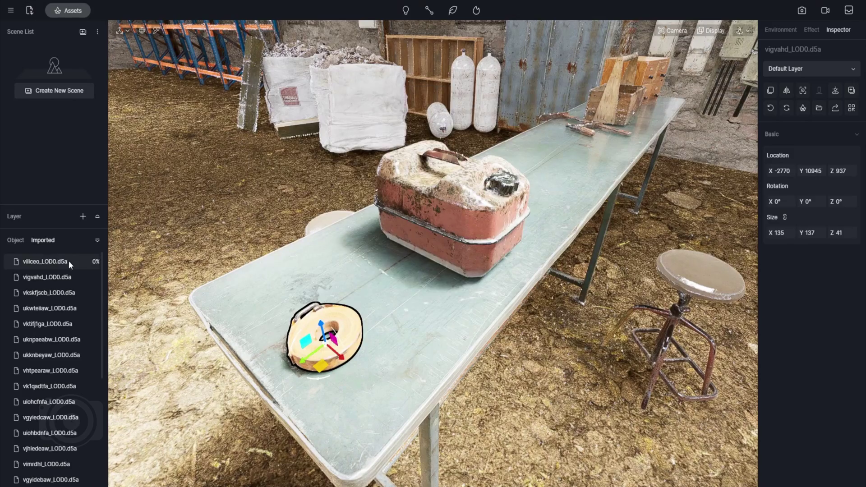
drag(68, 261, 260, 294)
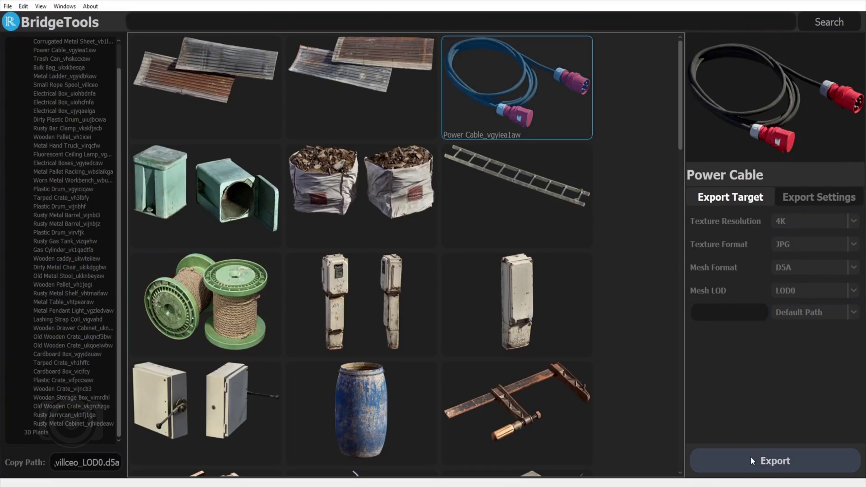
Step: Export the Power Cable, place it on the table behind the jerrycan, and inspect the materials of the small table props
click(751, 458)
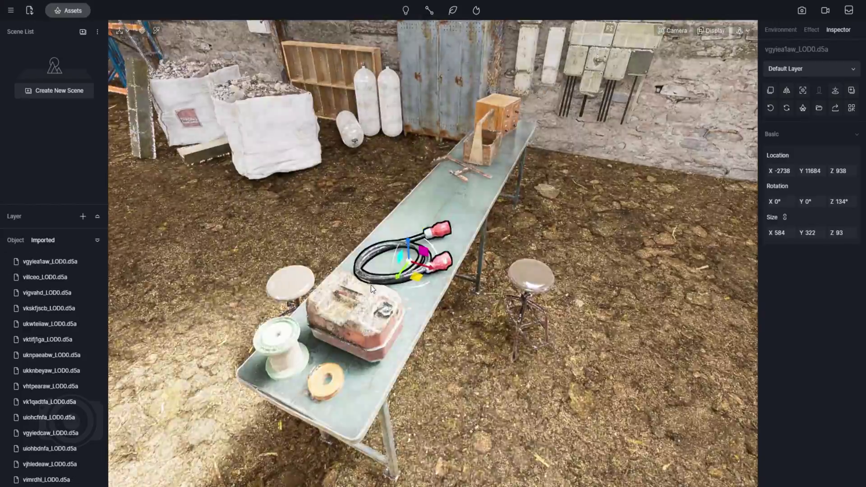
click(297, 368)
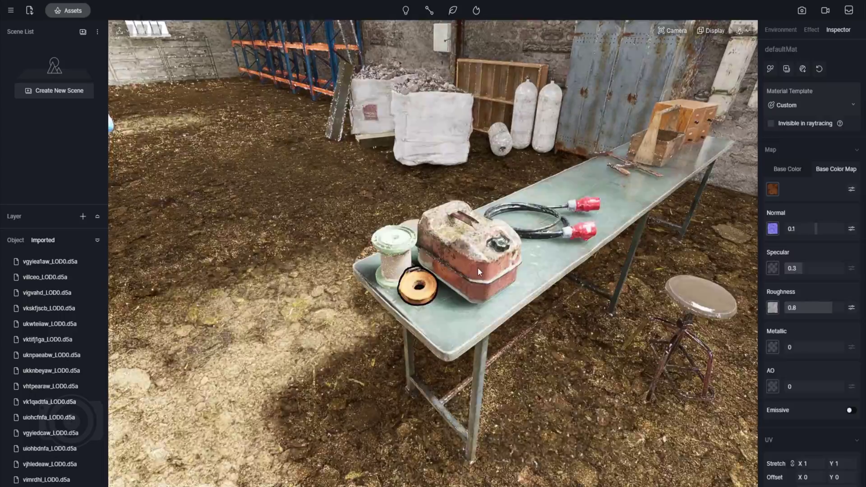
click(478, 267)
click(561, 232)
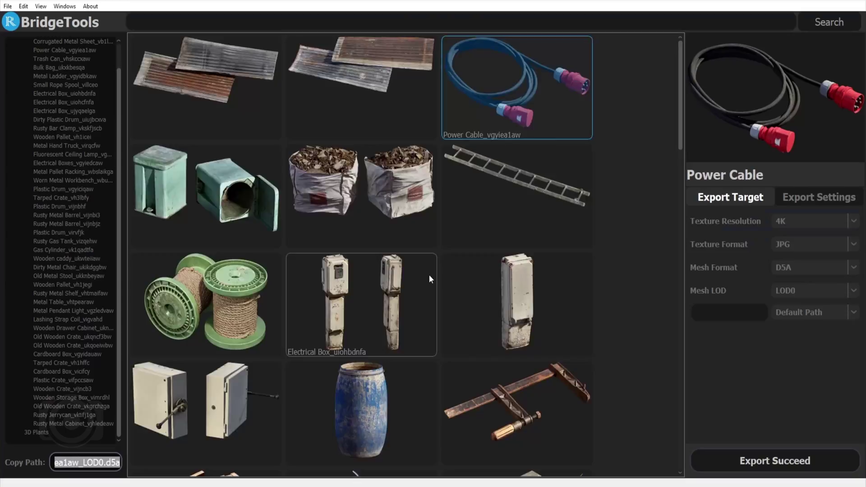
Step: Bring in the blue Plastic Drum, virvfjk_LOD0.d5a, and place it on the floor beside the metal stool with a Z rotation of 45°
scroll(429, 275, down, 10)
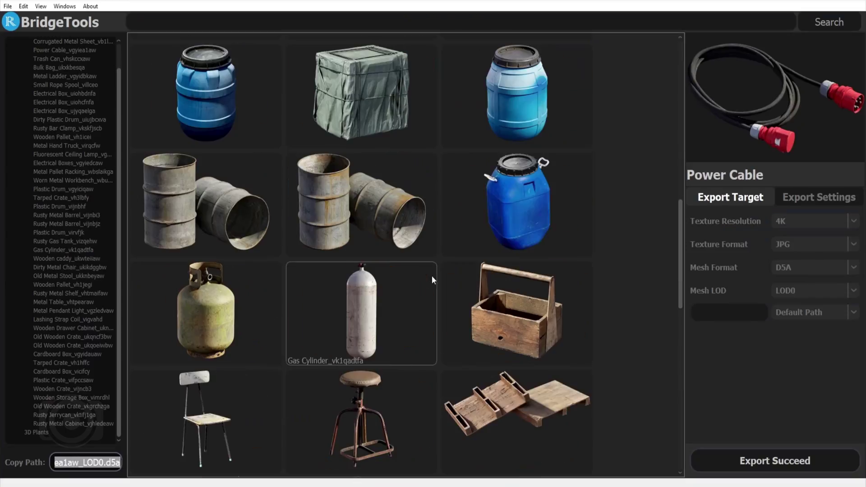
click(517, 203)
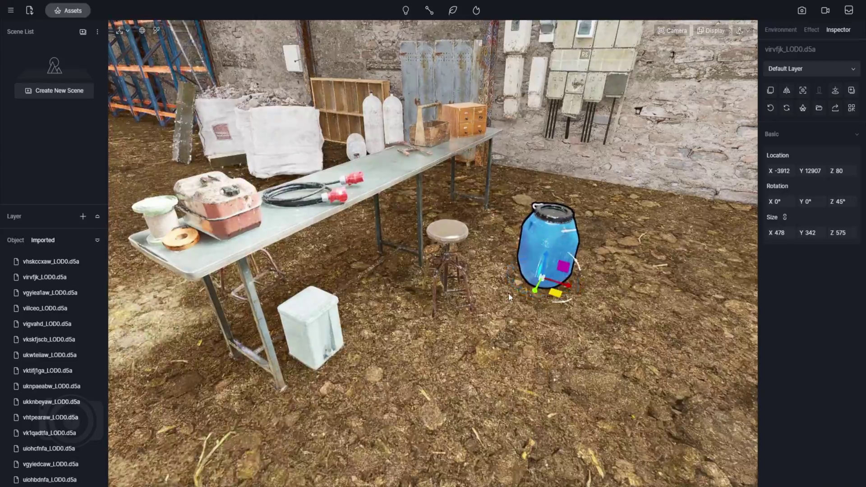
click(417, 276)
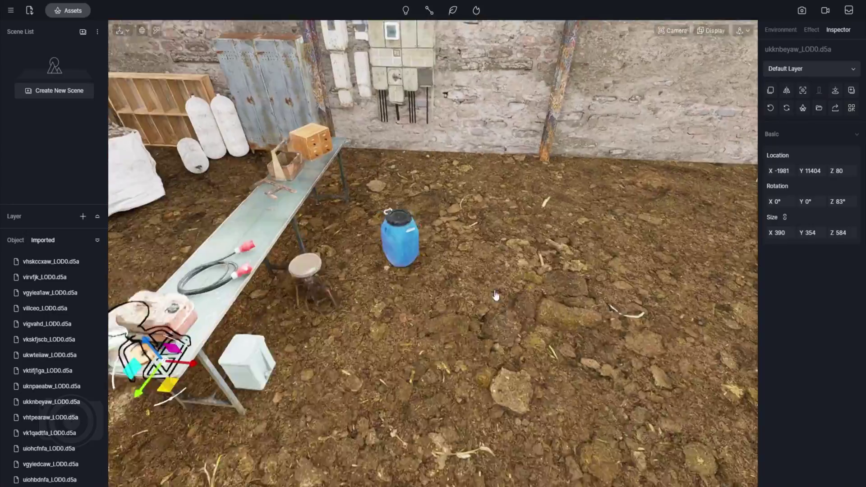
click(392, 279)
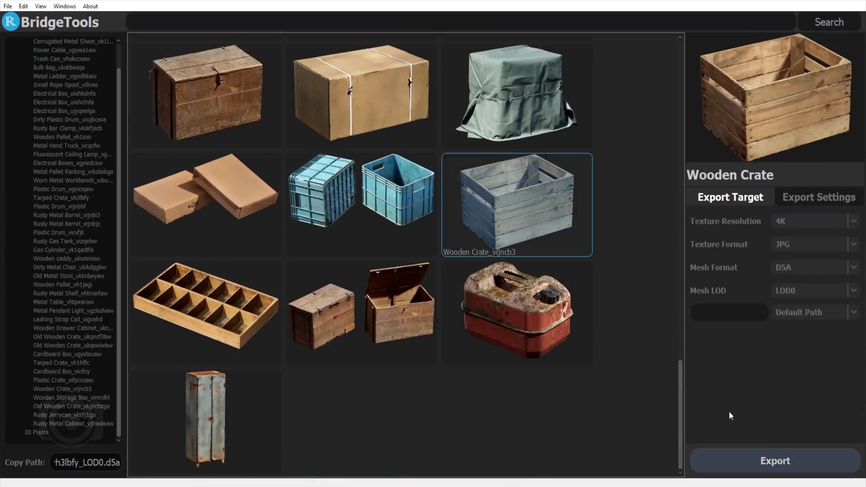
Step: Export the Wooden Crate and Old Wooden Crate, placing the first on top of the tarped crate and the second on the floor in front
click(775, 461)
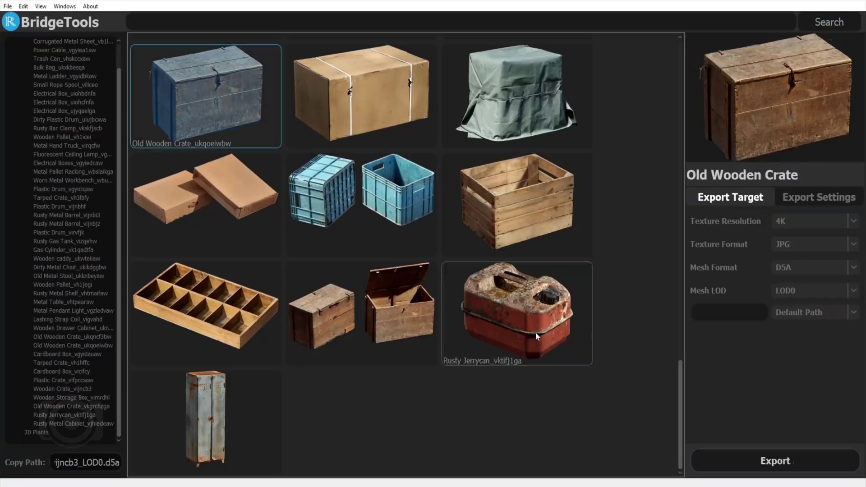
click(740, 461)
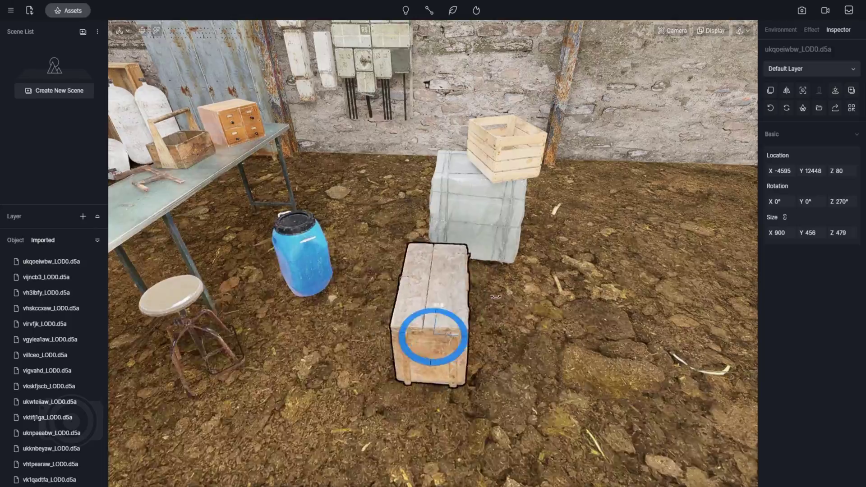
click(376, 323)
Step: Export the Metal Pendant Light, place it on the old wooden crate, and lay a gas cylinder on the floor by the tarped crate
click(122, 164)
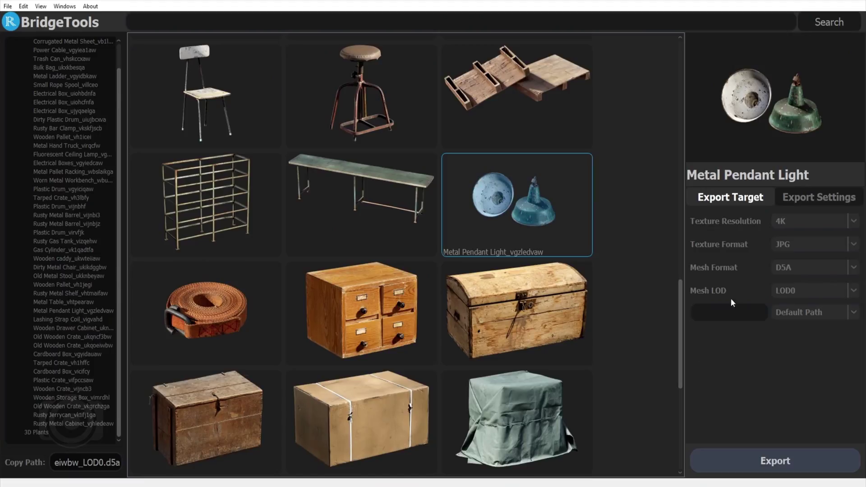
click(775, 461)
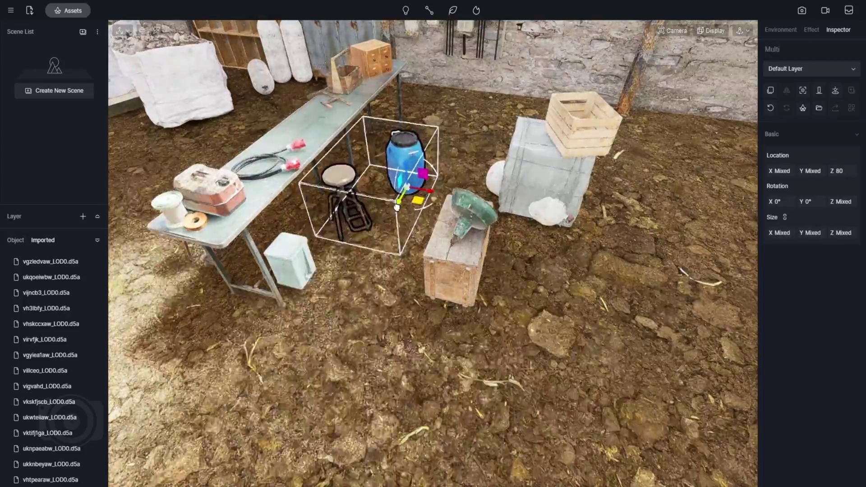
click(508, 190)
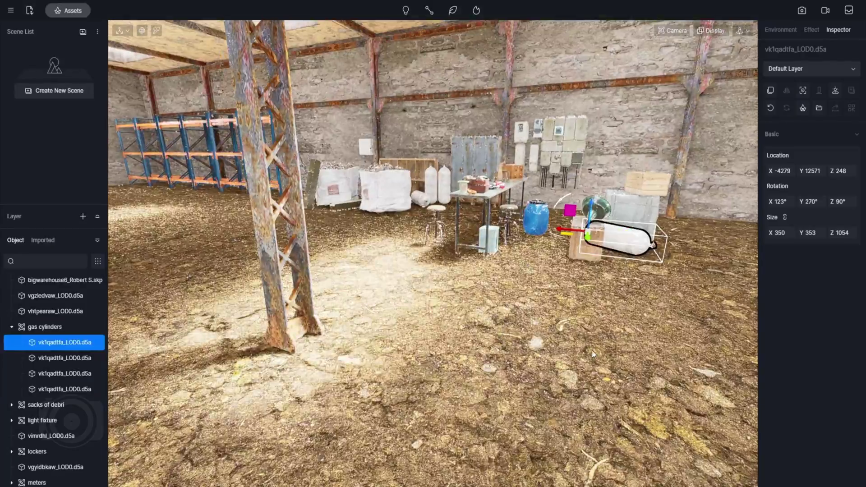
Step: Place the tarped crate, vh1hffc_LOD0.d5a, on the open floor and set two plastic crates, vifpccsaw_LOD0.d5a, in front, tilting one
click(532, 326)
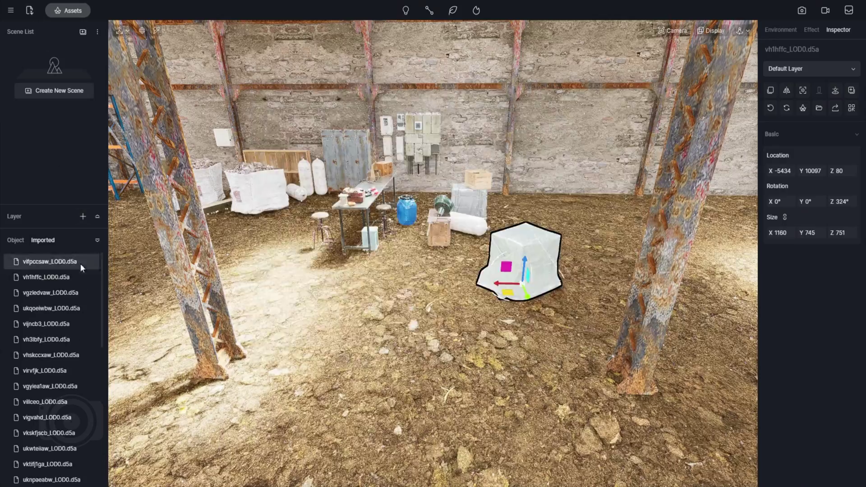
drag(80, 265, 539, 321)
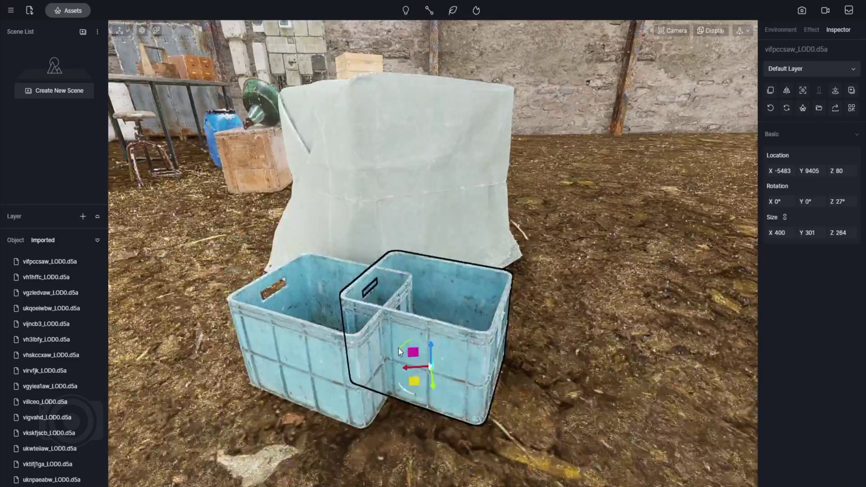
drag(403, 343, 417, 349)
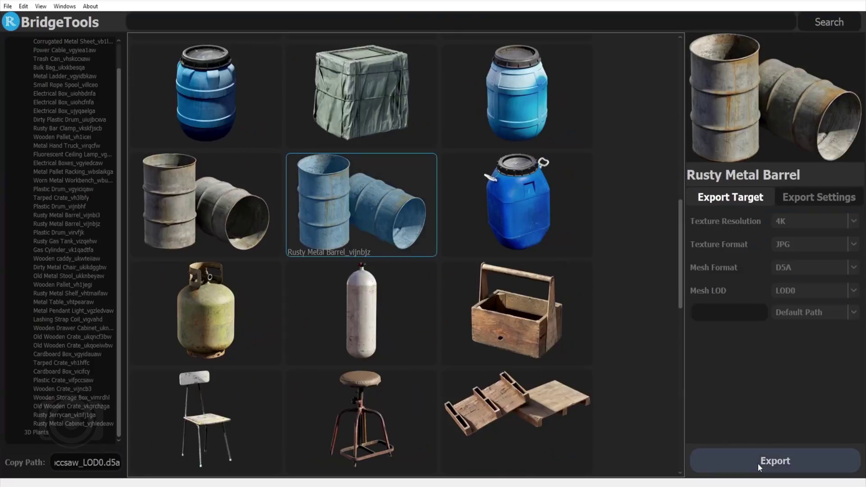
Step: Export the Rusty Metal Barrel, vijnbjz, place it beside the steel column, and place the Metal Hand Truck, virqcfw, next to it
click(758, 464)
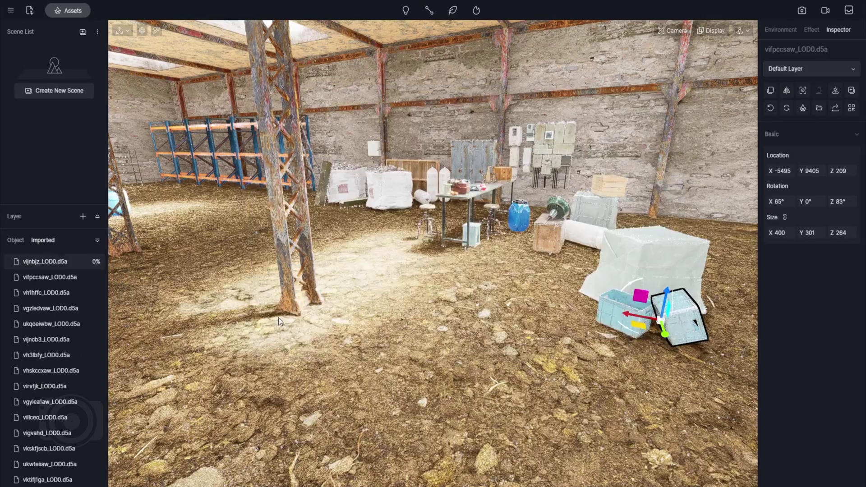
click(58, 262)
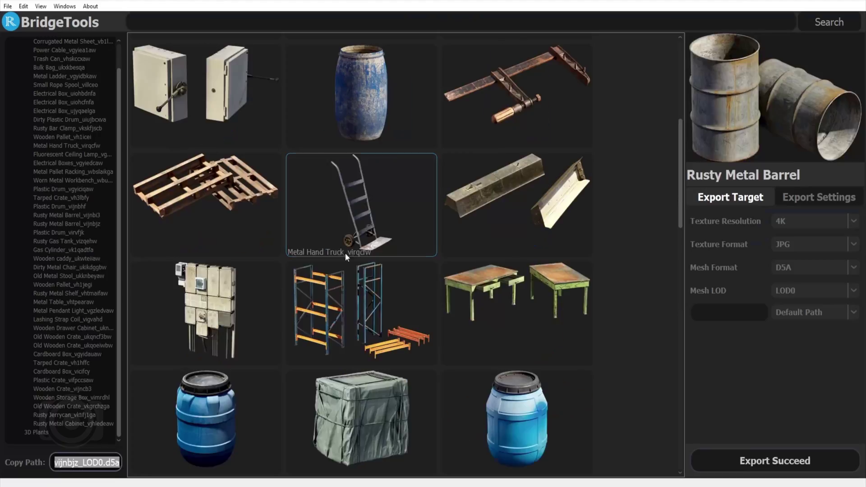
click(345, 253)
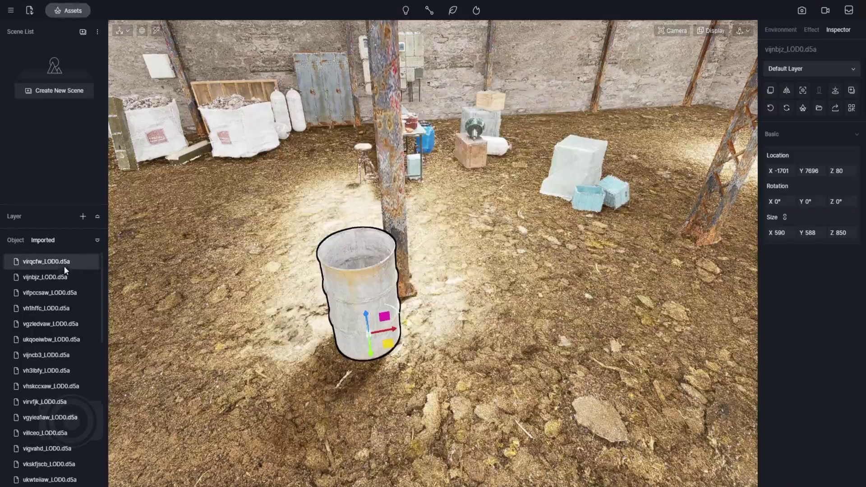
click(64, 266)
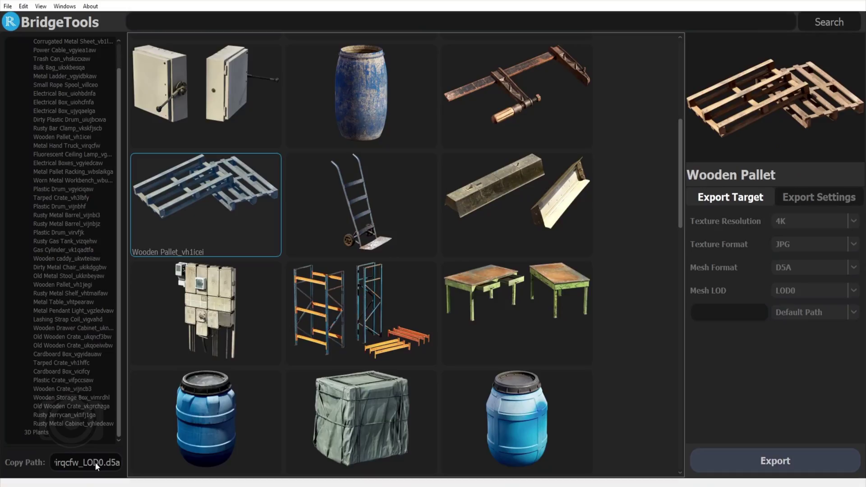
Step: Import the Wooden Pallet, vh1icei_LOD0.d5a, stack two copies in front of the barrel, and rotate the upper one 51° about Z
click(96, 462)
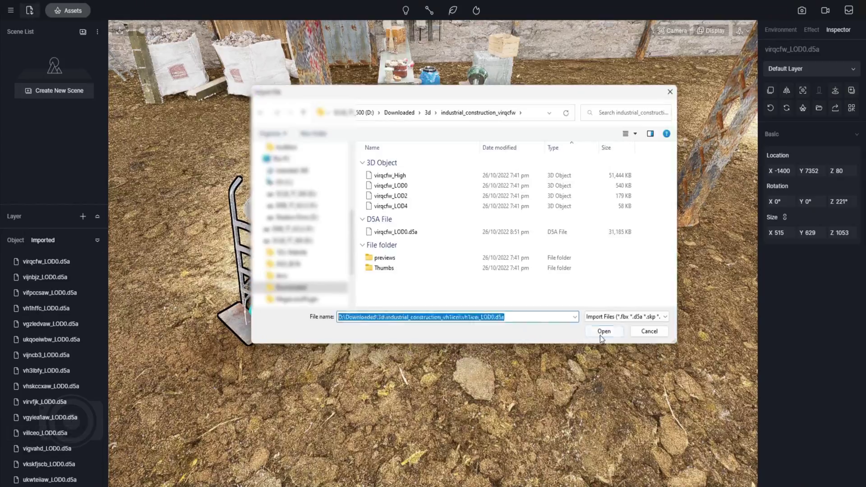
click(603, 333)
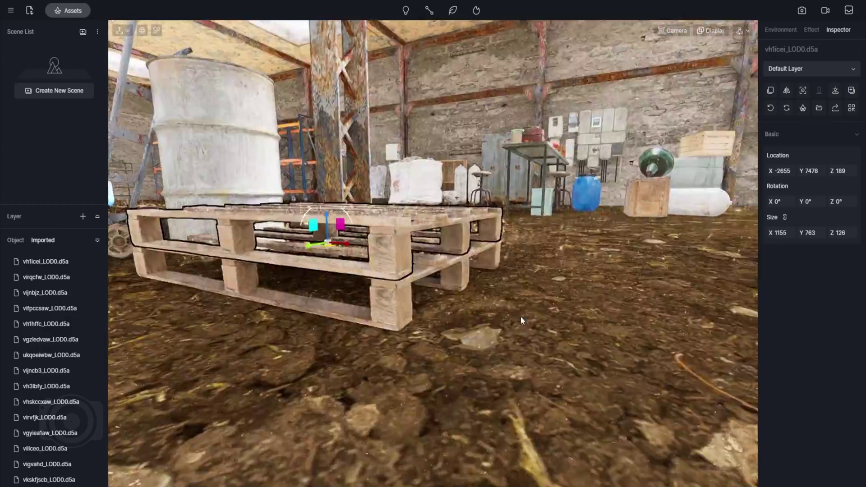
drag(404, 244, 437, 380)
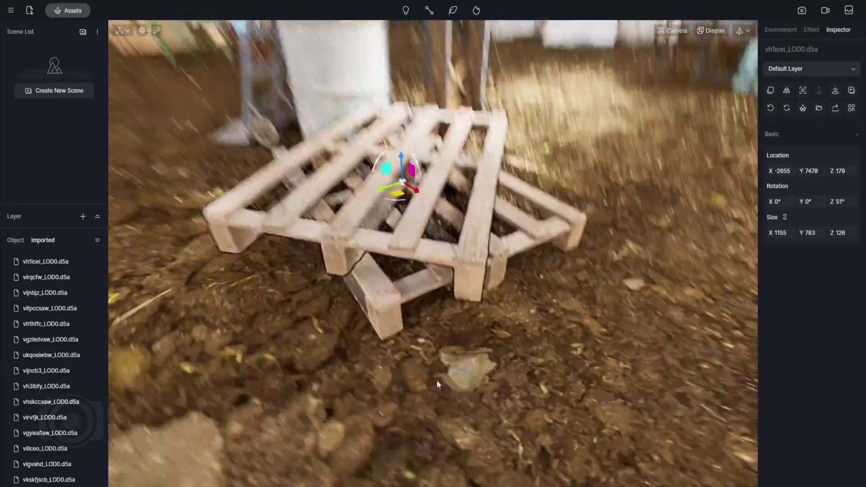
Step: Group the two stacked wooden pallets and name the group crates
click(467, 194)
click(415, 248)
drag(414, 248, 651, 177)
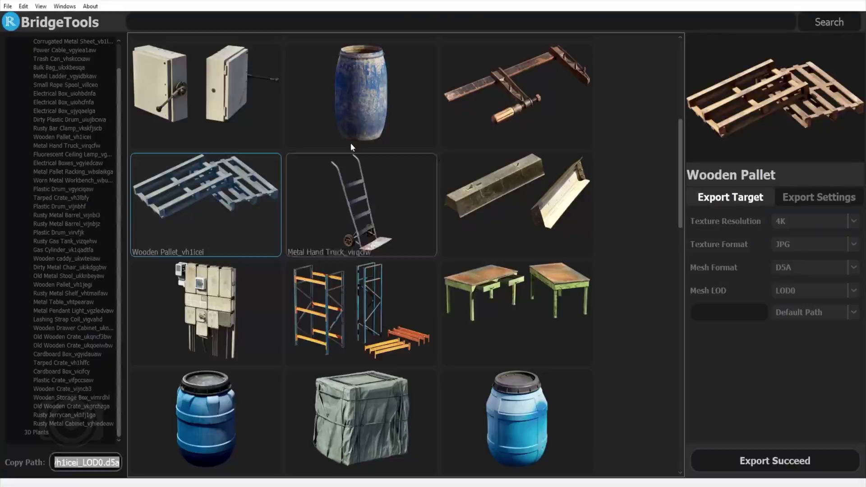
Step: Export the Dirty Plastic Drum from BridgeTools and place uiujbcxva_LOD0.d5a on the floor beside the stacked pallets
click(350, 143)
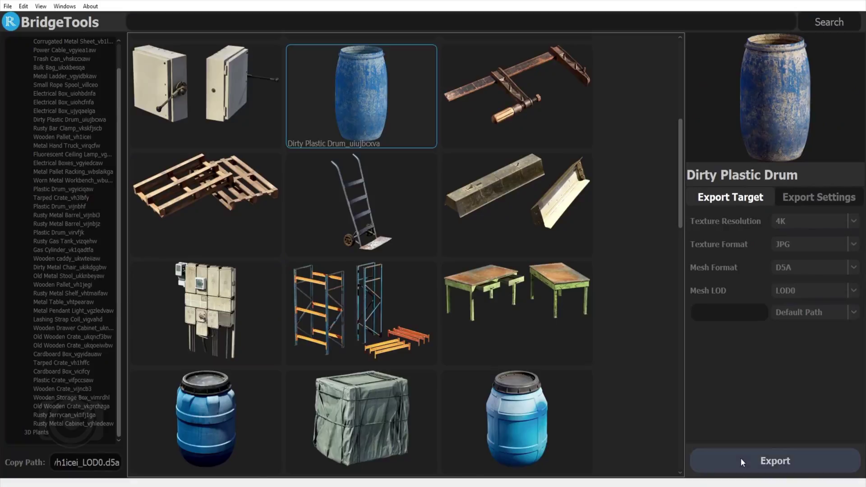
click(741, 459)
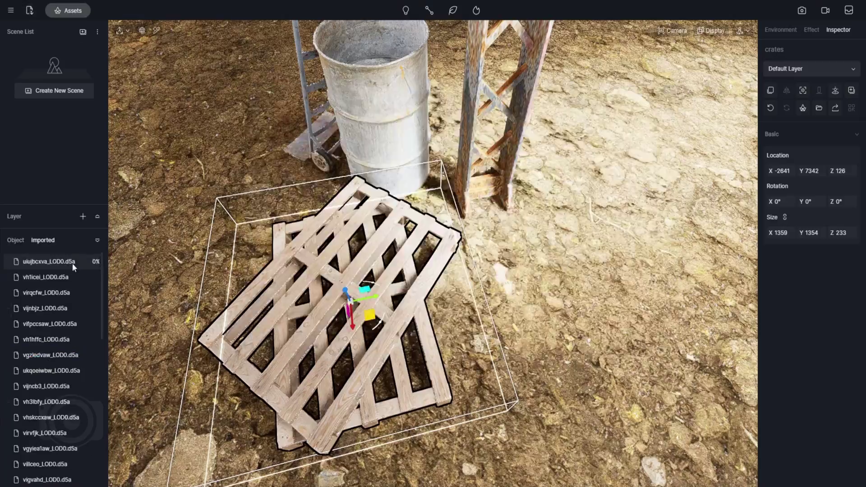
drag(358, 299, 504, 285)
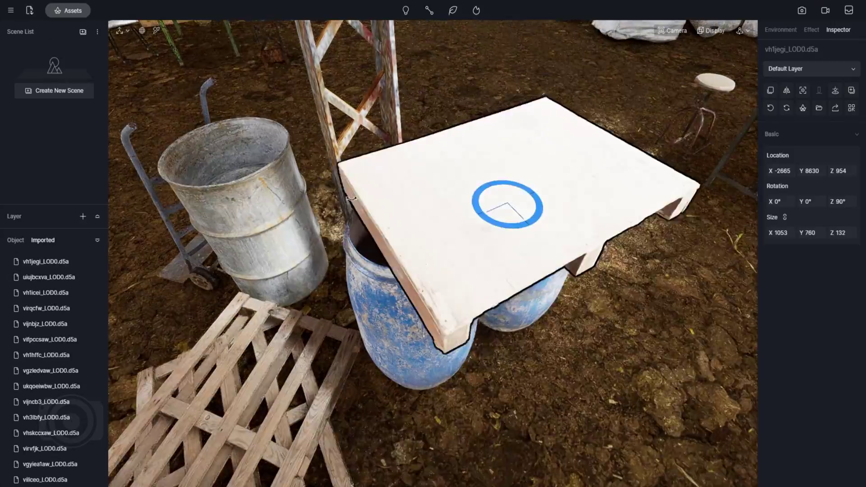
Step: Place vh1jegi_LOD0.d5a across the two blue drums and lay the corrugated metal sheets vb1lafx_LOD0.d5a and vb1kfhv_LOD0.d5a on the floor in front
click(507, 202)
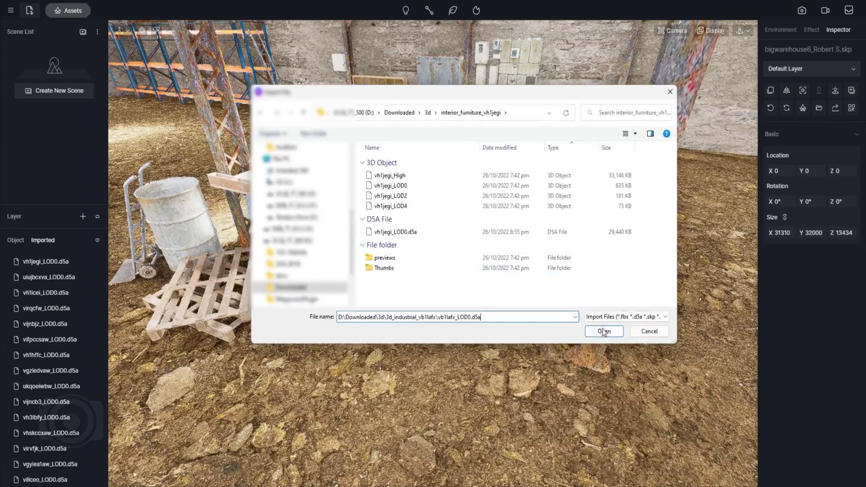
click(602, 331)
click(485, 321)
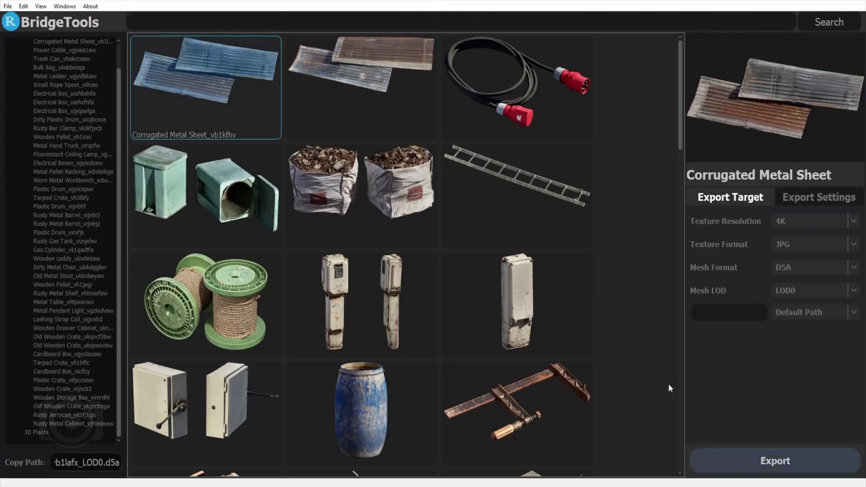
click(774, 461)
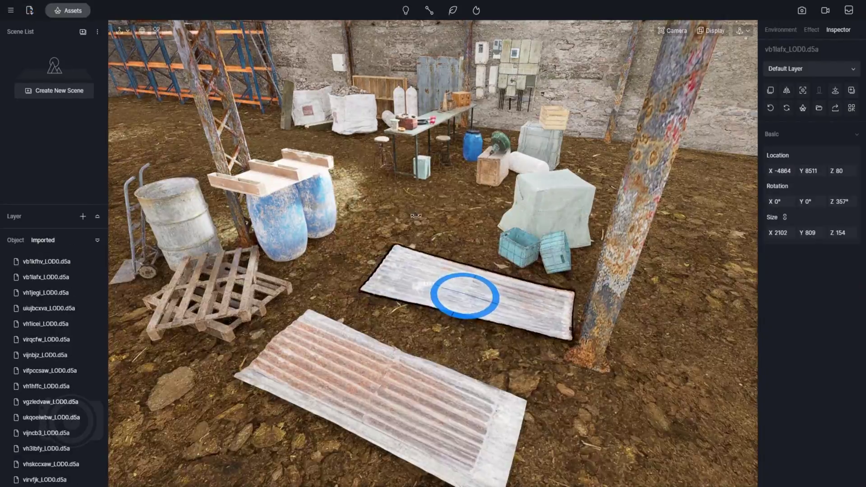
click(390, 418)
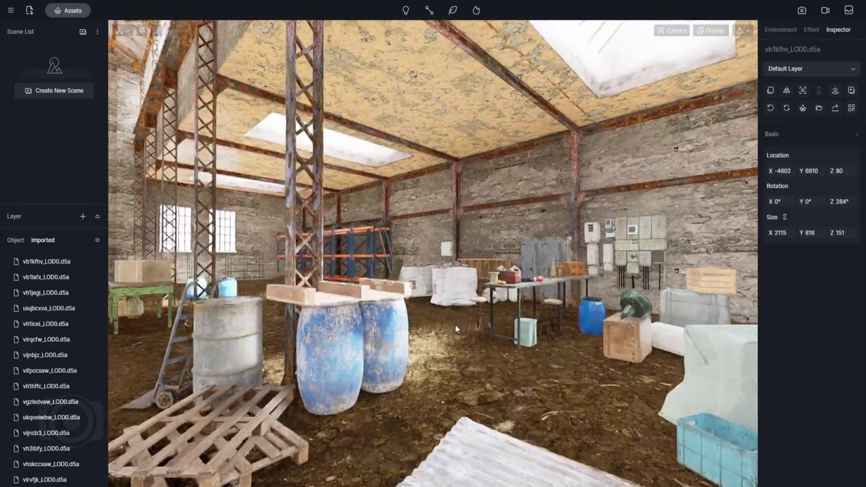
Step: Turn on the Sun for the Midday HDRI environment
click(781, 29)
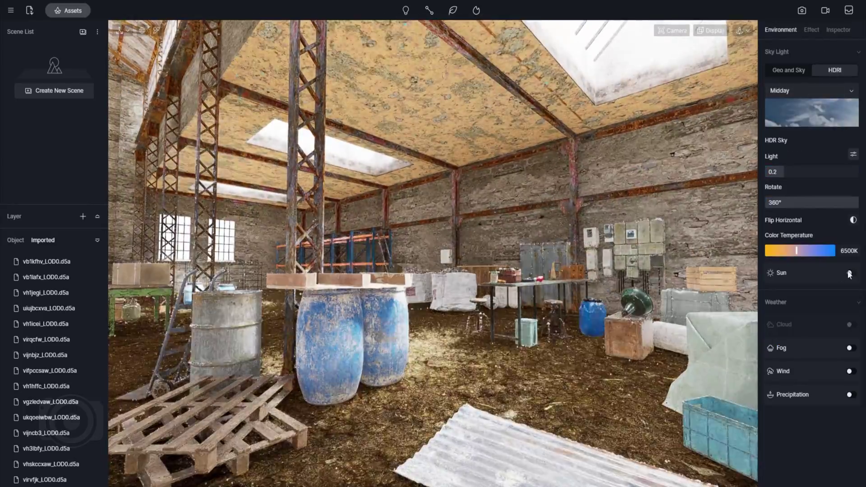
click(850, 274)
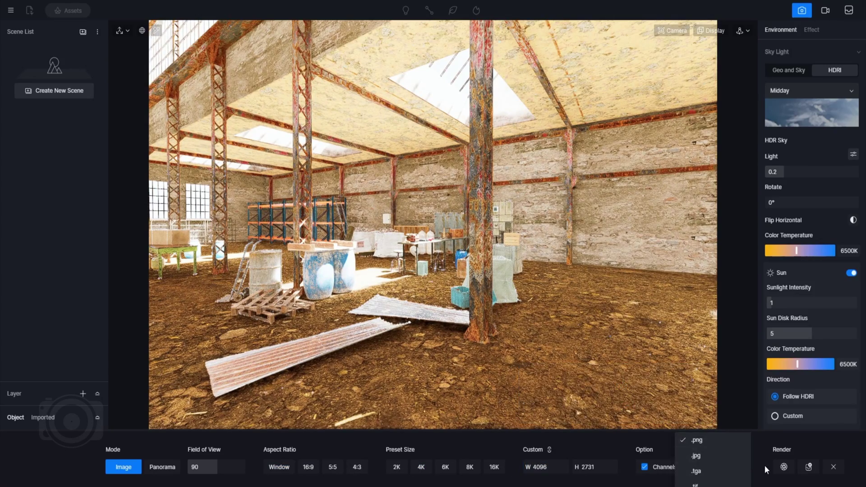
Step: Frame a low view across the corrugated sheets towards the blue drums and workbench, and save it as a new scene
key(w)
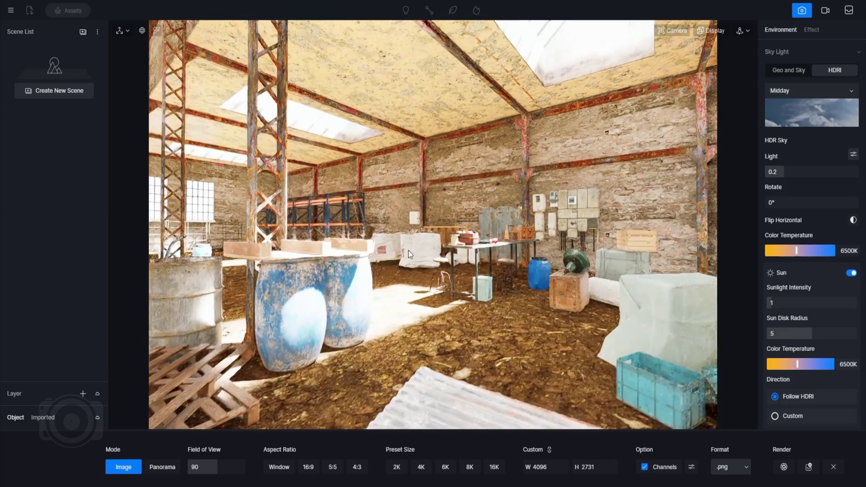
click(672, 30)
right_drag(291, 343, 288, 224)
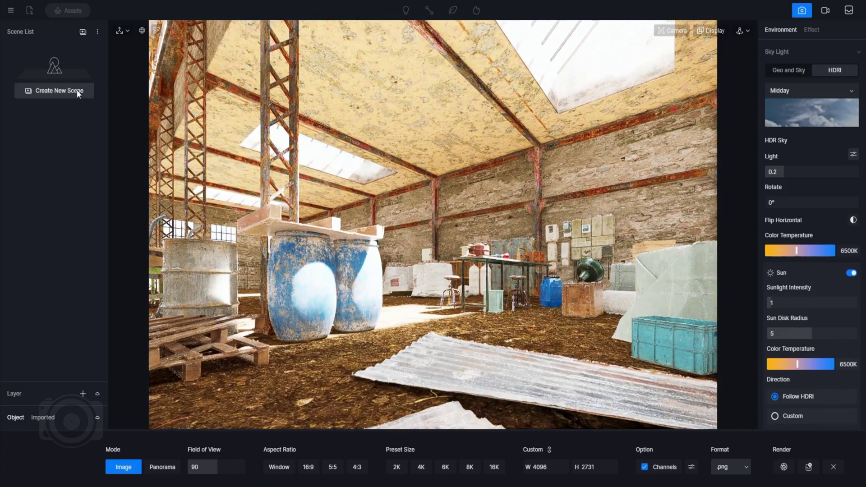
Step: Set the post-processing highlight to 0.2, shadow to 0.4, slope to 0.9 and white balance to 8000
click(812, 29)
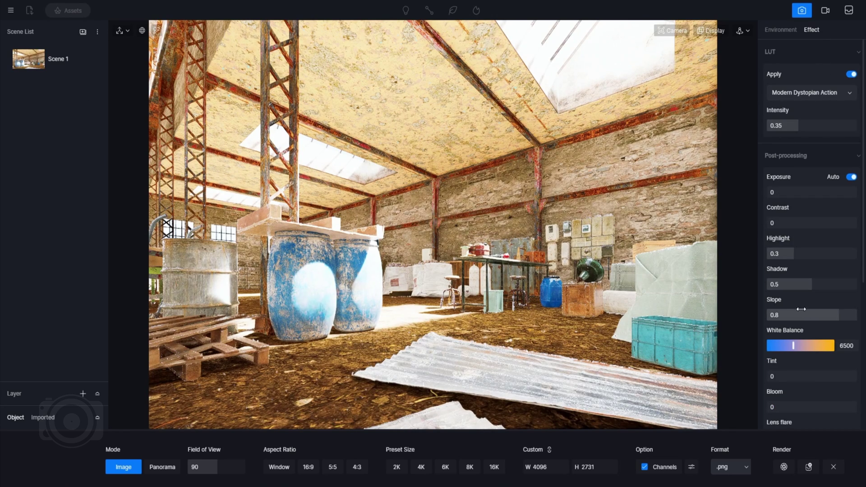
click(829, 316)
drag(813, 283, 781, 283)
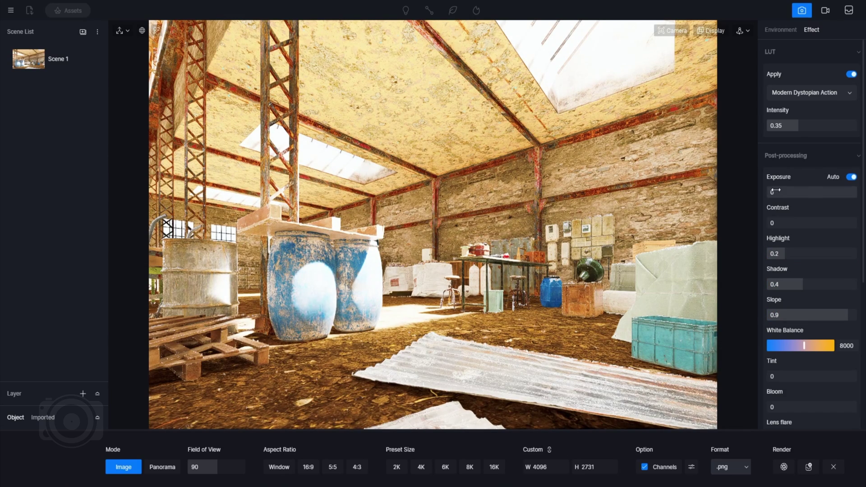
Step: Set the vignette to 0.75, bloom to 0.35, chromatic aberration to 0.03 and saturation to -0.1
scroll(781, 64, down, 5)
click(835, 264)
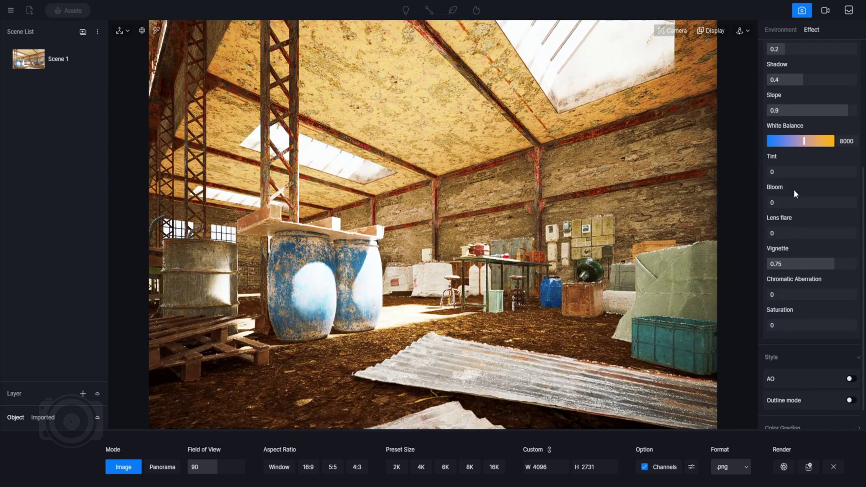
click(796, 297)
text(0.03)
key(Return)
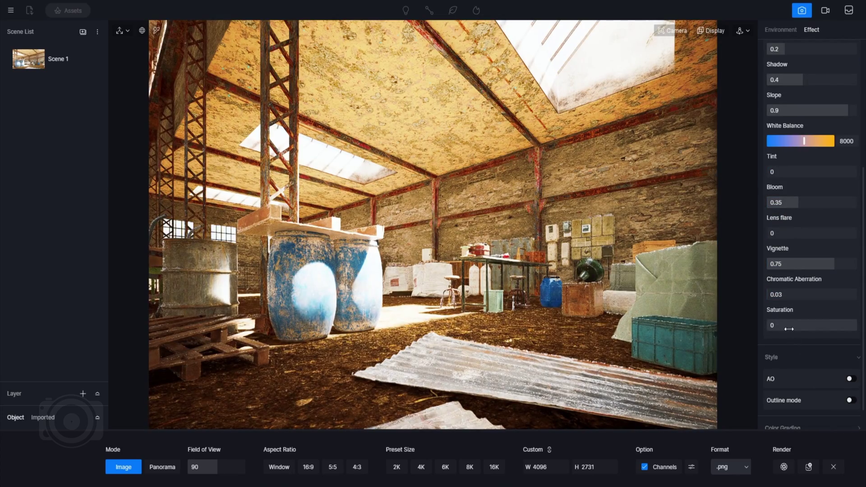
scroll(811, 327, down, 5)
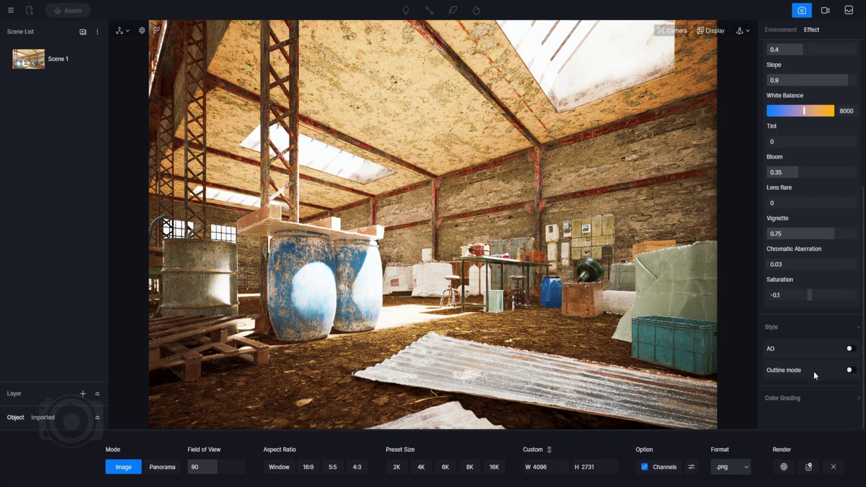
Step: Color-grade the scene with shadows at hue 15 and saturation 20, and shift the midtones to hue 310
click(815, 400)
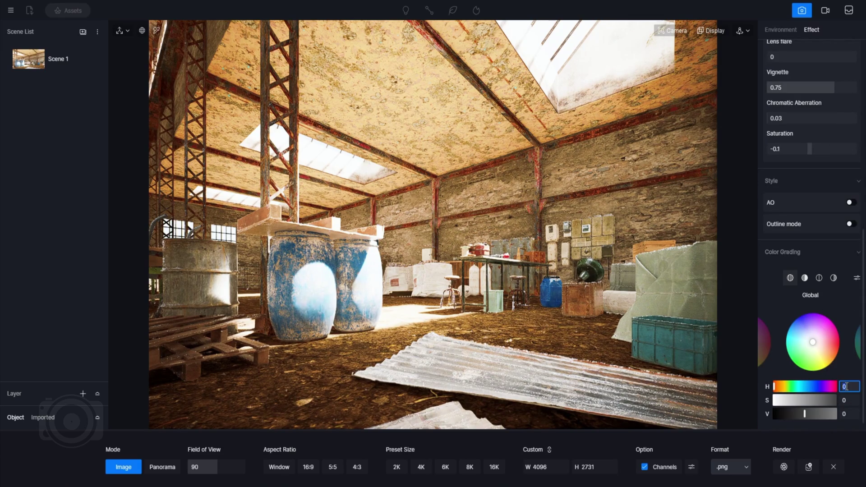
click(808, 341)
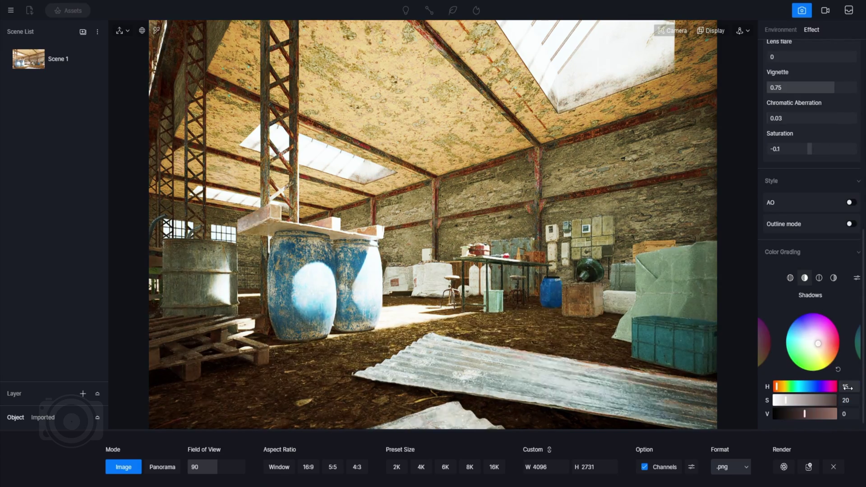
click(820, 278)
click(847, 387)
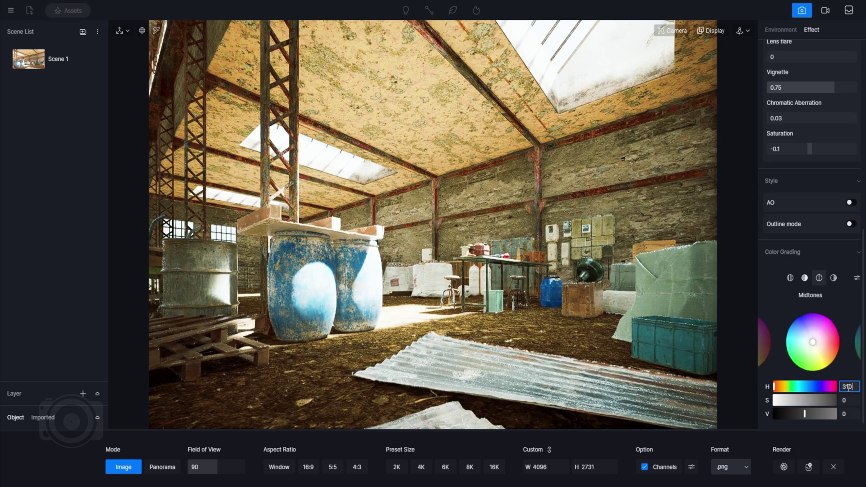
text(310)
key(Return)
scroll(779, 270, up, 8)
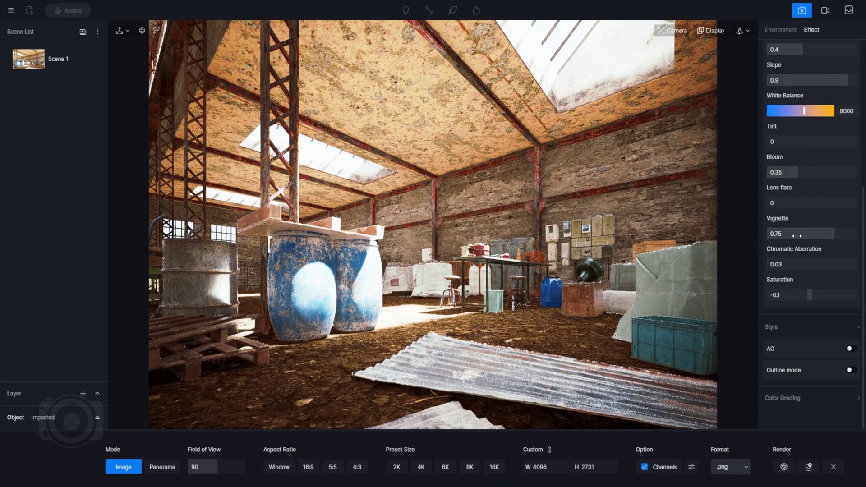
Step: Browse the default HDRI sky presets, comparing options such as Early Morning, Sunrise and Midday
click(781, 29)
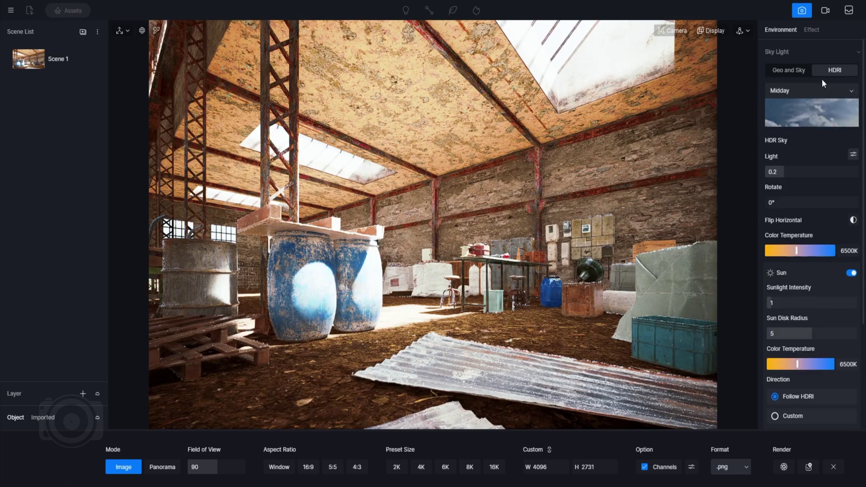
click(812, 91)
click(818, 189)
click(851, 115)
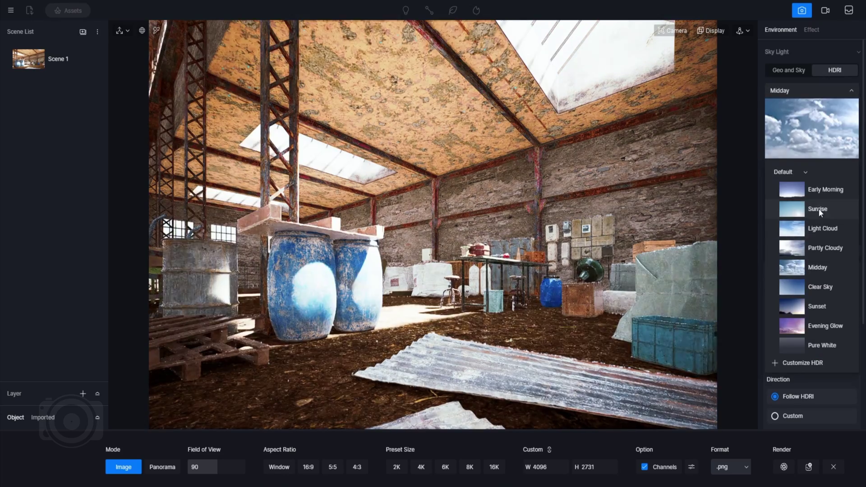
click(819, 208)
click(791, 172)
click(812, 90)
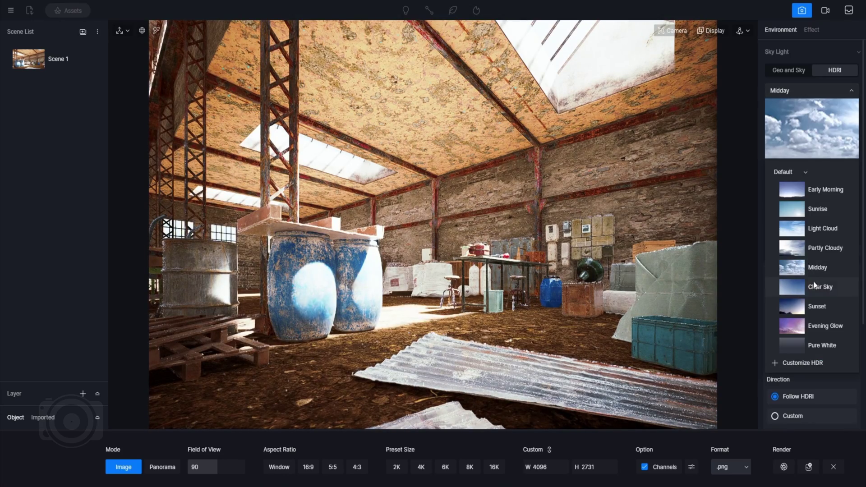
click(819, 190)
click(812, 91)
click(819, 207)
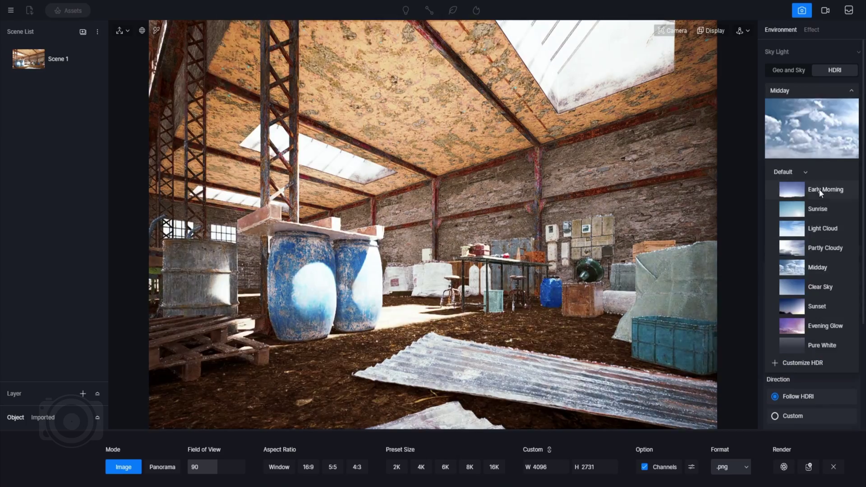
Step: Set the HDR sky light to 0.04 and rotate the HDRI to 260°
click(792, 171)
text(0.04)
key(Return)
drag(806, 203, 833, 206)
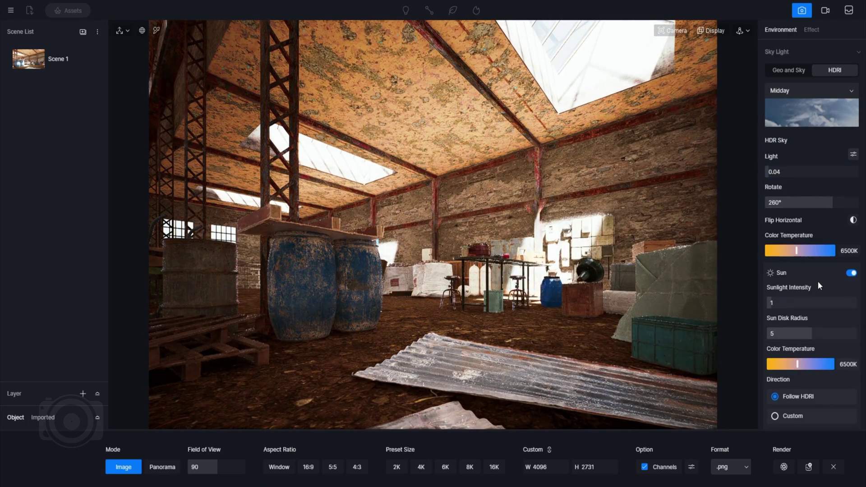
Step: Enable fog with an intensity of 0.8, a height of 0.5 and a falloff of 0.5
scroll(819, 281, down, 7)
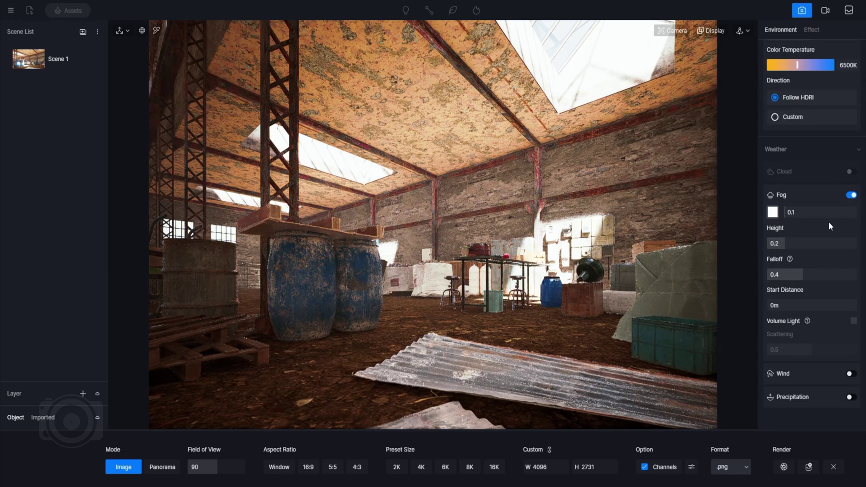
drag(794, 212, 830, 212)
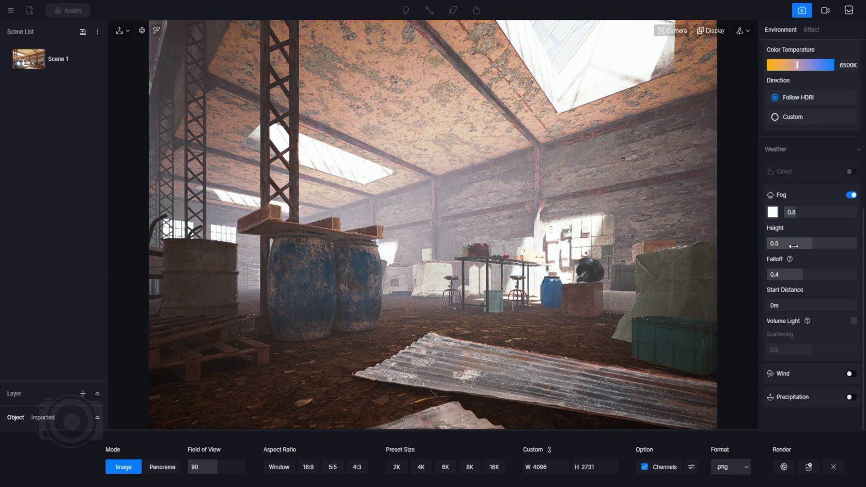
click(806, 275)
Step: Tint the fog a dark warm brown with HSV values 38, 47 and 37
click(773, 212)
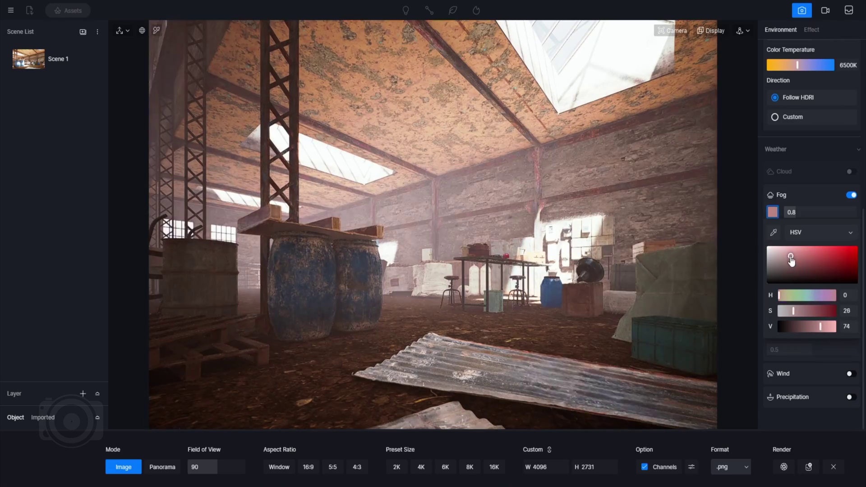
drag(791, 257, 802, 273)
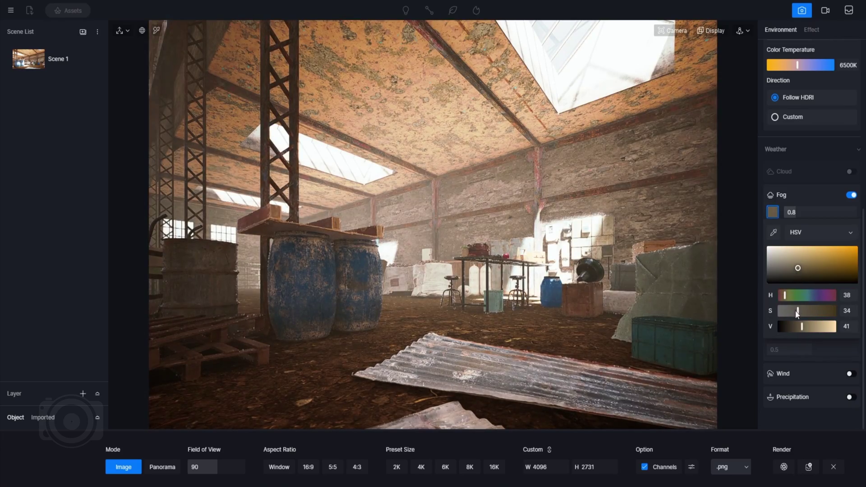
drag(802, 327, 794, 327)
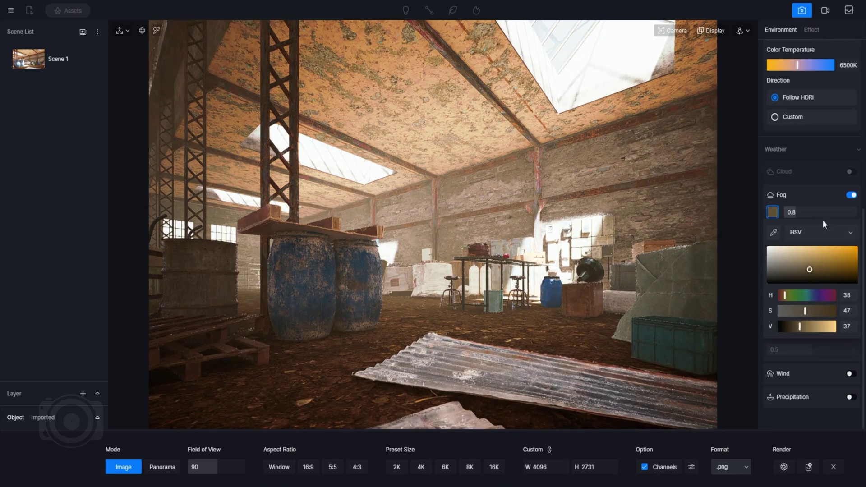
Step: Enable volume light for the fog and lighten the fog color to HSV 38, 29, 61
click(823, 221)
click(854, 321)
click(774, 212)
drag(800, 256, 794, 265)
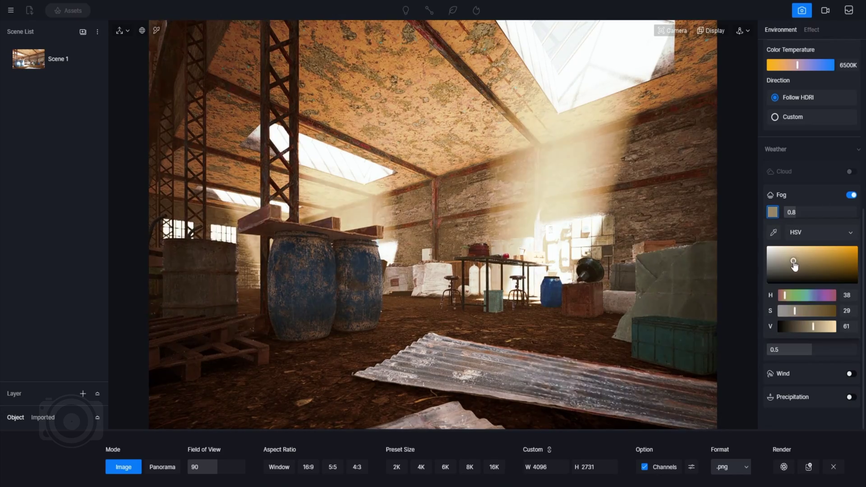
click(823, 212)
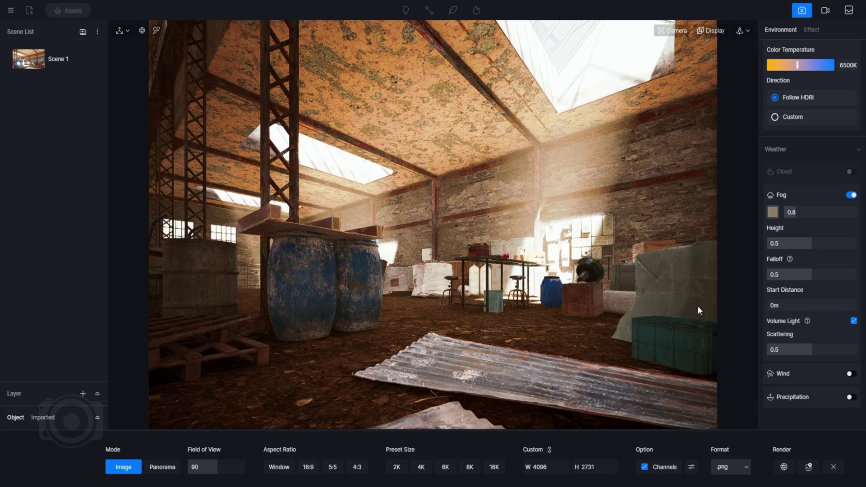
Step: Darken the fog color, then set the volume light scattering to 1, sunlight intensity to 0.05 and sun disk radius to 3
click(773, 212)
drag(807, 327, 772, 307)
scroll(804, 318, up, 7)
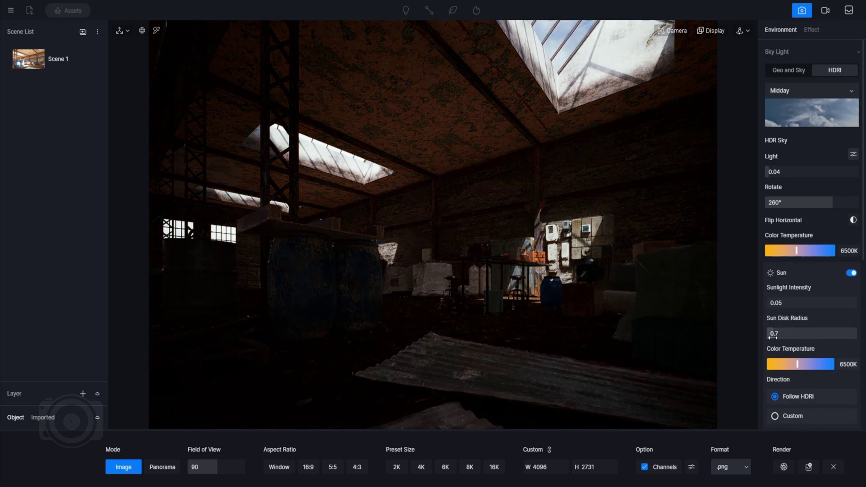
scroll(807, 253, down, 7)
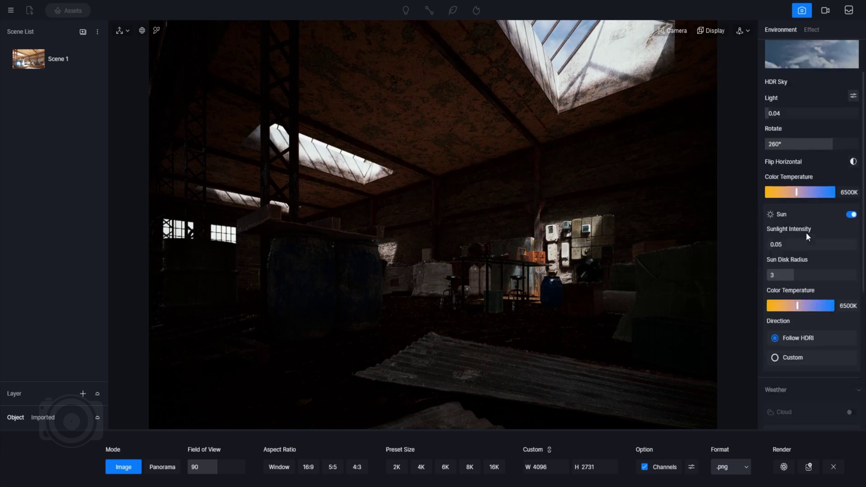
Step: Change the fog color to a pale greyish beige and lower the fog intensity well below 0.8
click(784, 294)
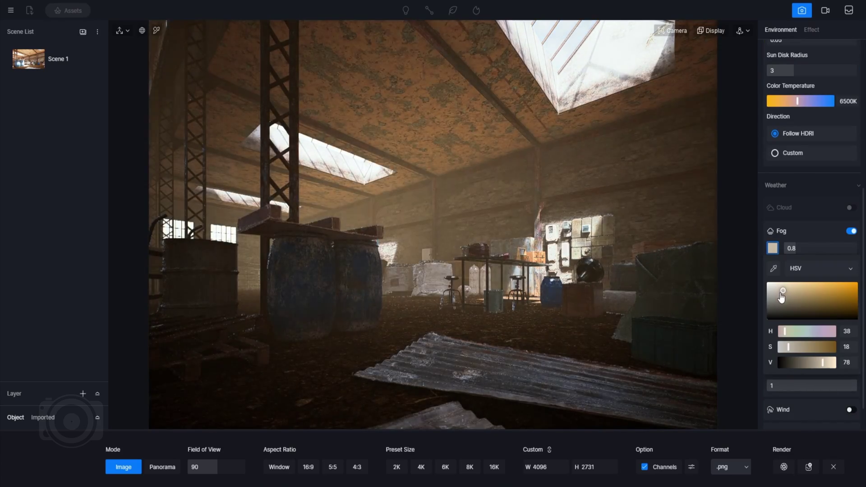
click(808, 292)
click(776, 295)
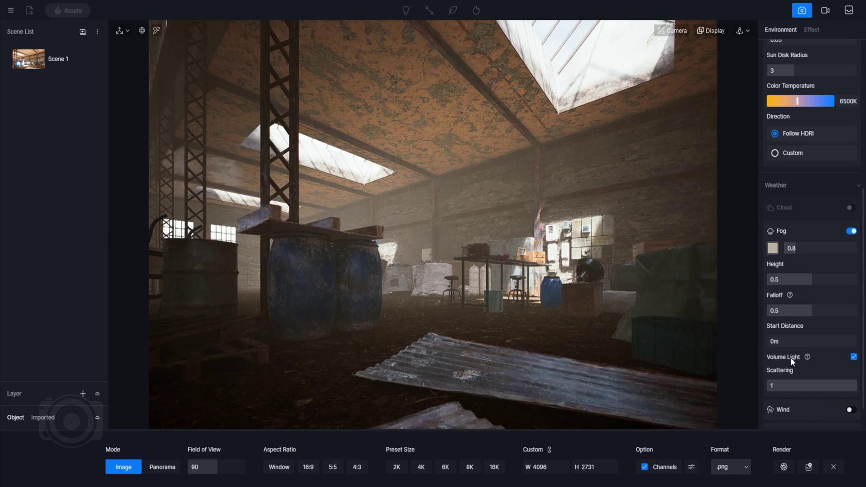
scroll(803, 348, down, 1)
drag(794, 212, 793, 212)
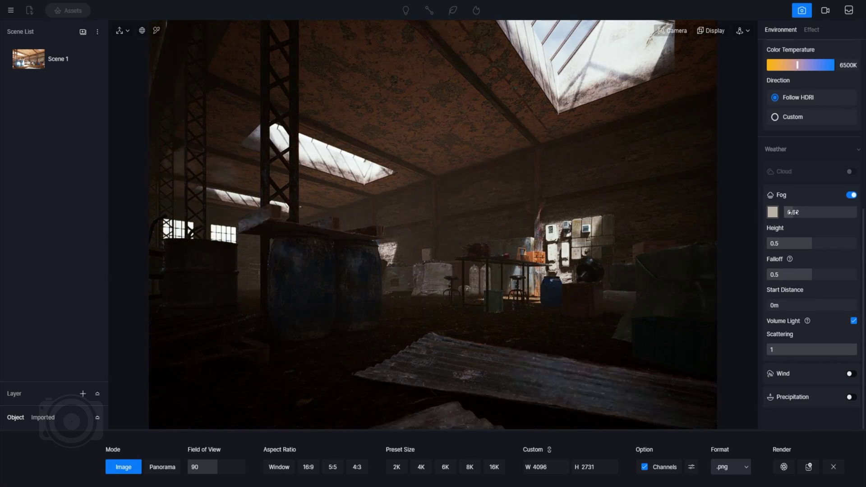
Step: Switch the sky light from HDRI to Geo and Sky
scroll(819, 153, up, 5)
click(803, 69)
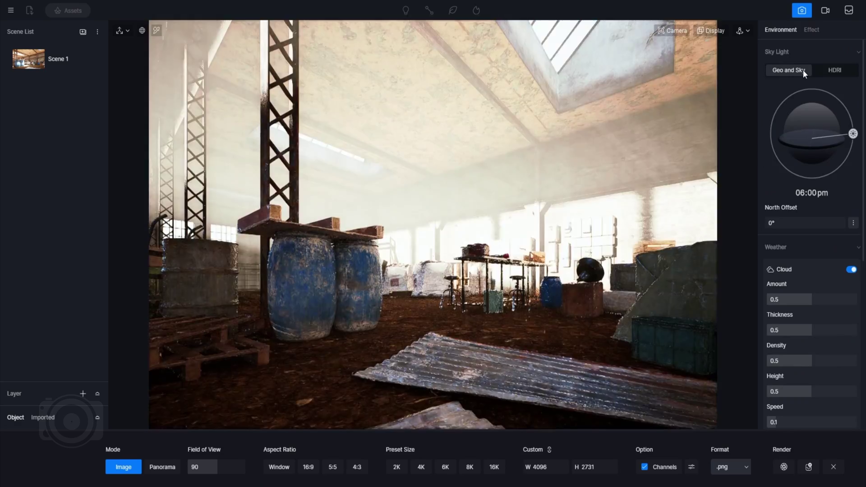
Step: Switch the sky light back to HDRI and update Scene 1 with the current view and settings
click(837, 70)
click(812, 29)
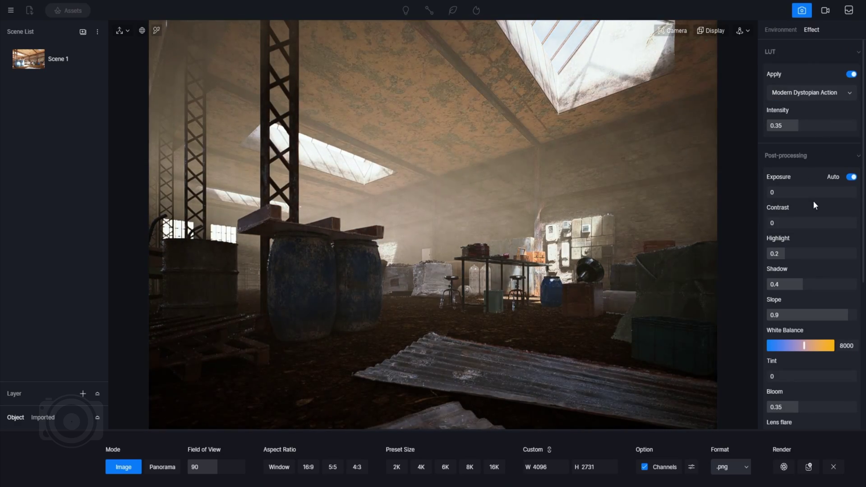
scroll(814, 201, down, 3)
click(781, 29)
scroll(813, 218, down, 5)
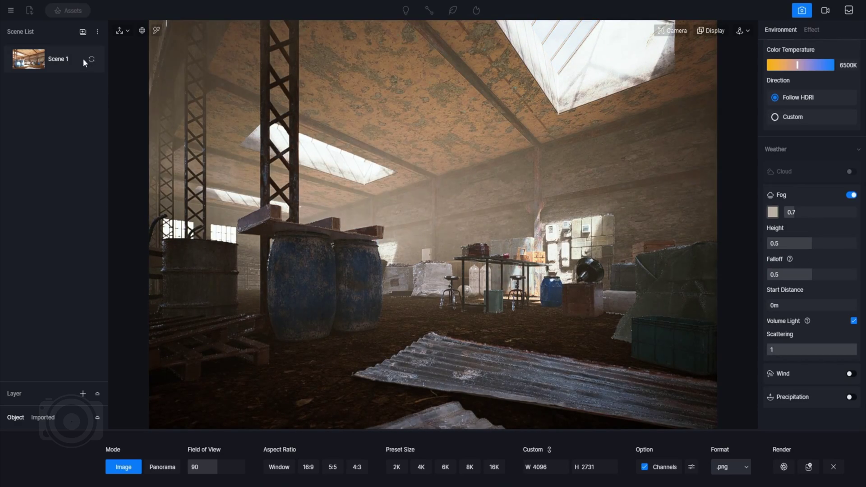
click(91, 61)
Step: Adjust the fog color through HSV 38, 13, 75 to a slightly darker, more saturated beige
click(773, 212)
drag(787, 326, 822, 331)
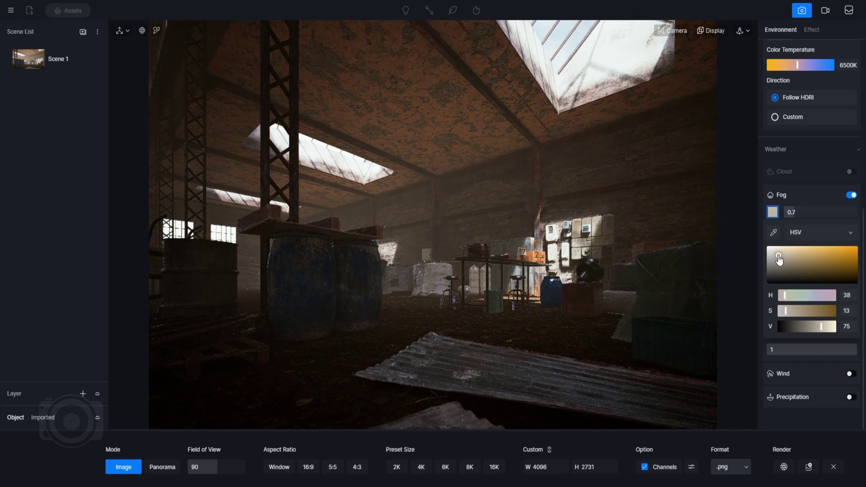
drag(779, 260, 784, 263)
click(776, 149)
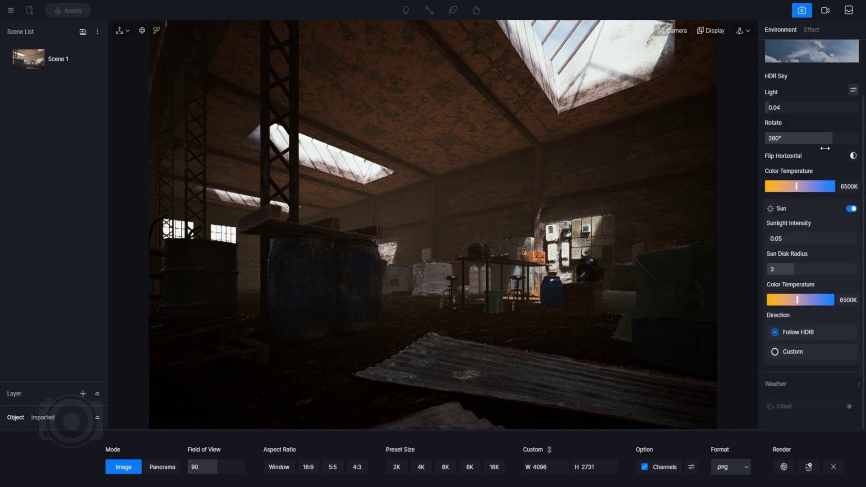
Step: Set the HDR sky light strength to 0.05
drag(783, 151, 810, 149)
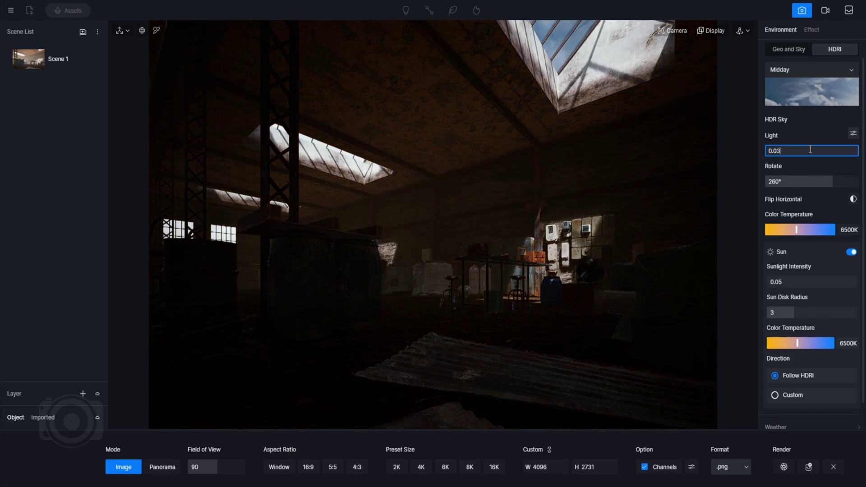
click(810, 150)
text(0.1)
key(Return)
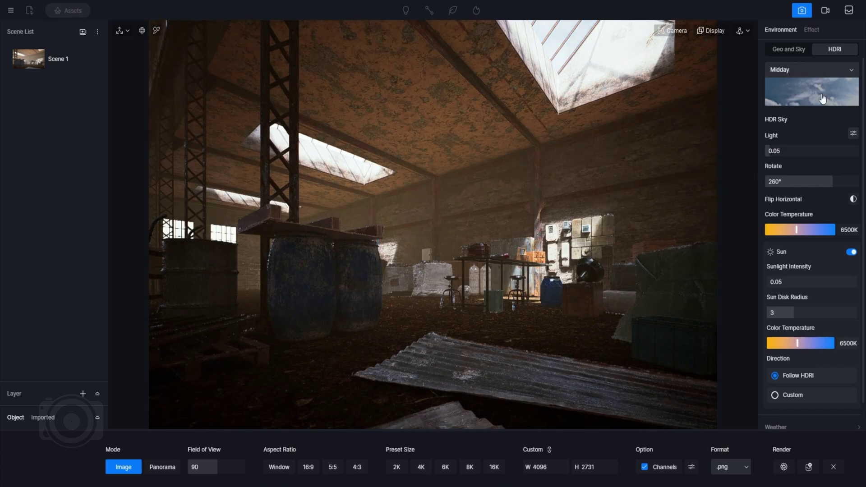
Step: Reduce the bloom to 0.19 and set the chromatic aberration to 0.35
click(812, 29)
scroll(795, 224, down, 5)
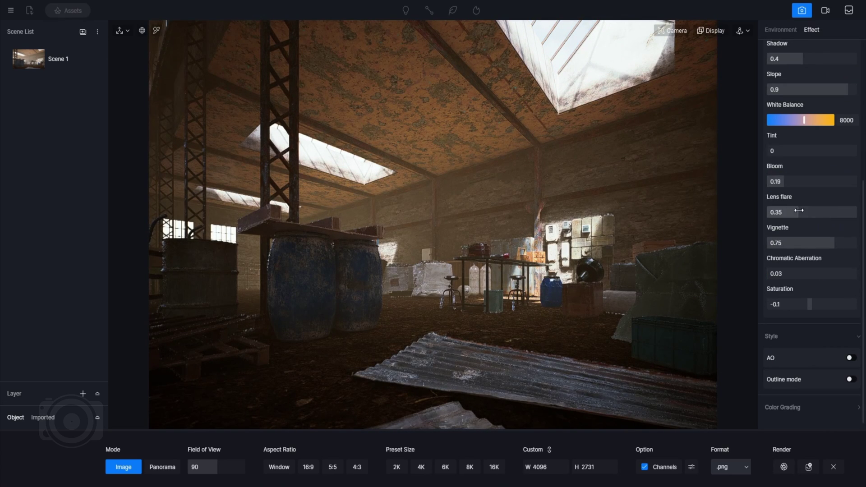
text(0.35)
key(Return)
scroll(816, 295, up, 2)
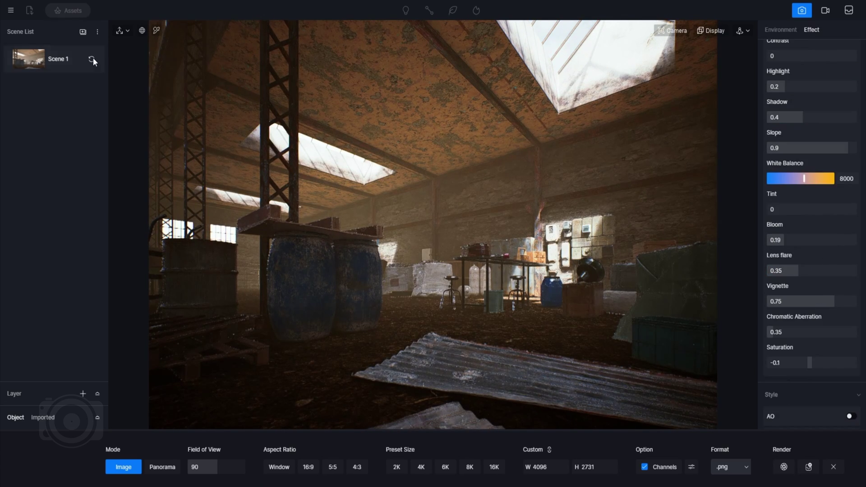
Step: Reframe the camera toward the worktable with a field of view of 50 and set the depth of field blur to 8
click(678, 30)
right_drag(346, 262, 517, 302)
click(672, 30)
click(657, 93)
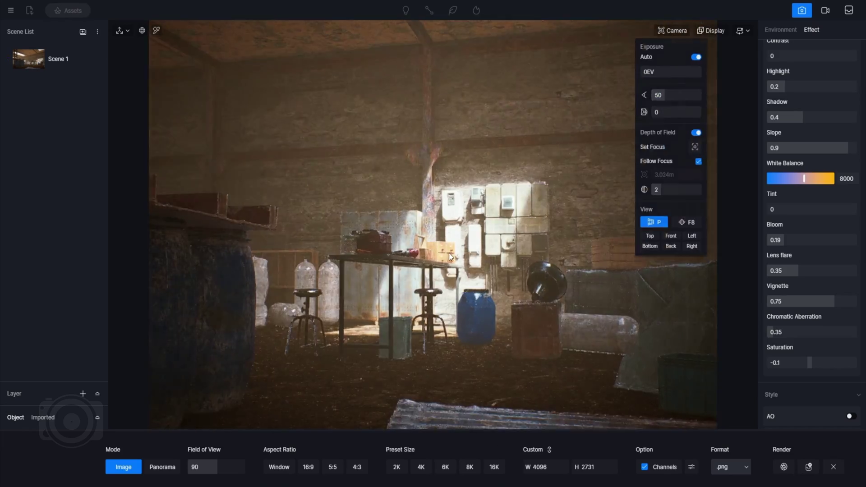
right_drag(449, 253, 505, 226)
click(673, 30)
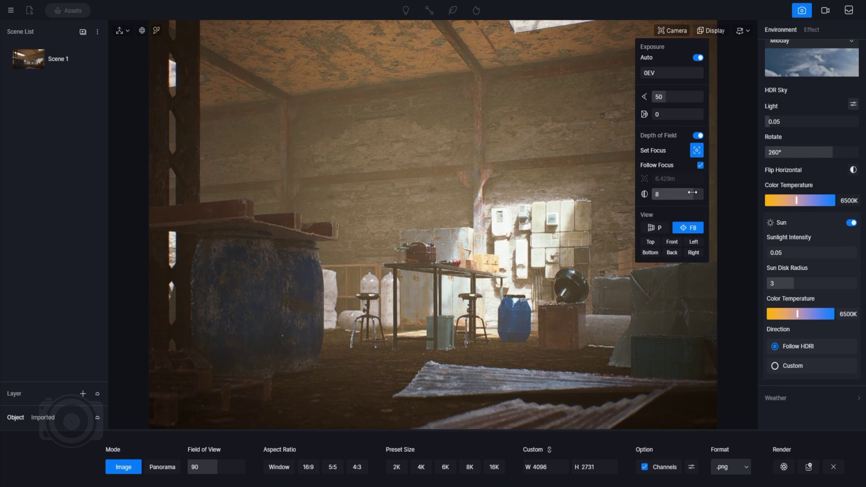
Step: Rotate the HDRI sky to 278.7° and save the worktable view as Scene 2
drag(831, 154, 838, 153)
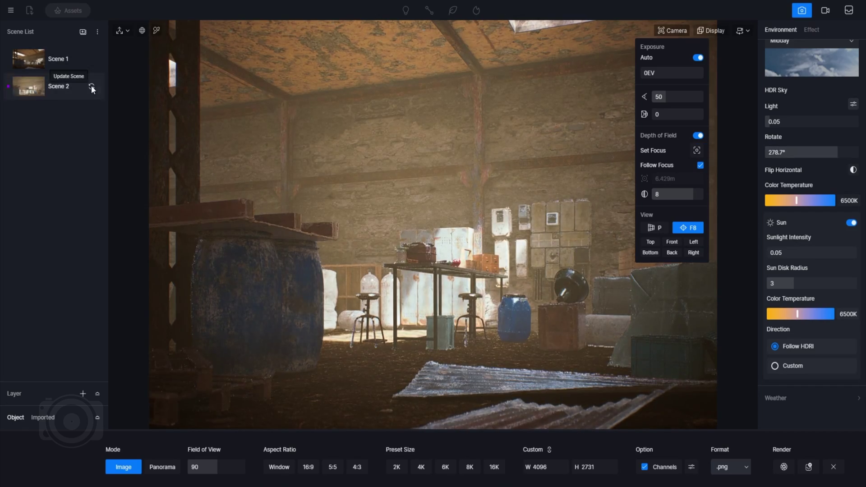
click(91, 86)
right_drag(283, 216, 216, 289)
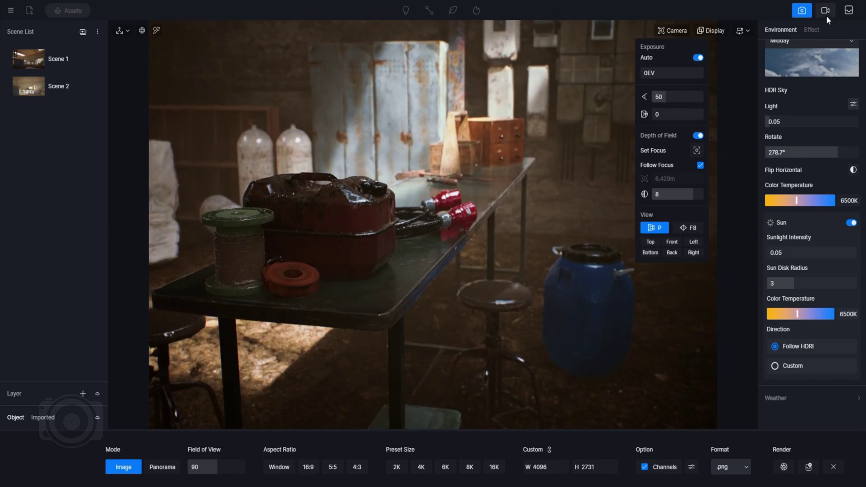
Step: Start a video clip from Scene 1 with two shots 10 seconds apart
click(827, 13)
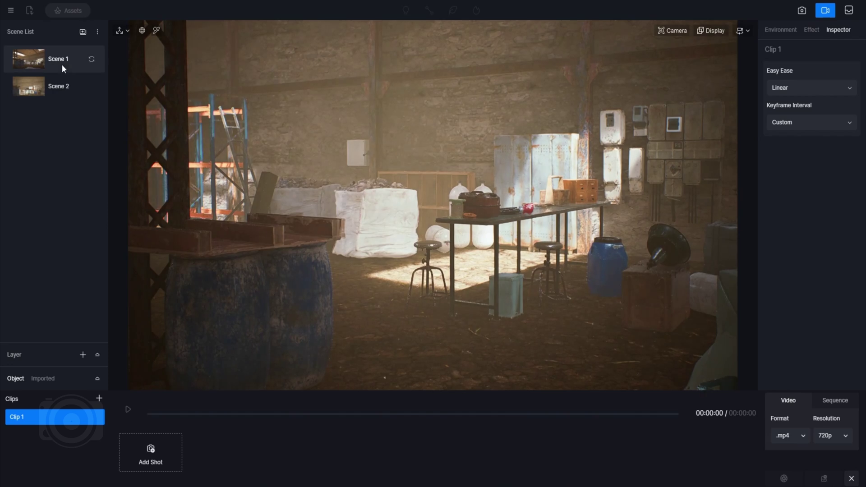
click(62, 64)
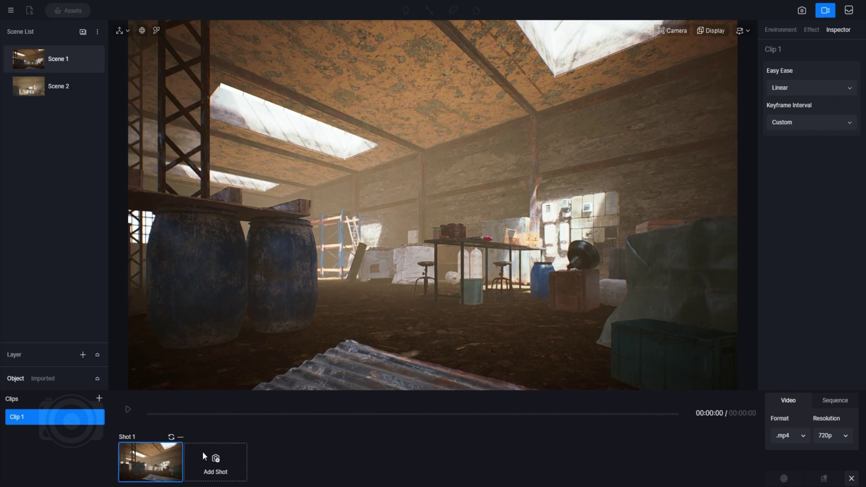
click(213, 462)
text(10)
key(Return)
Step: Rotate the HDRI sky to 316.7° for the second shot and play back the clip
click(811, 30)
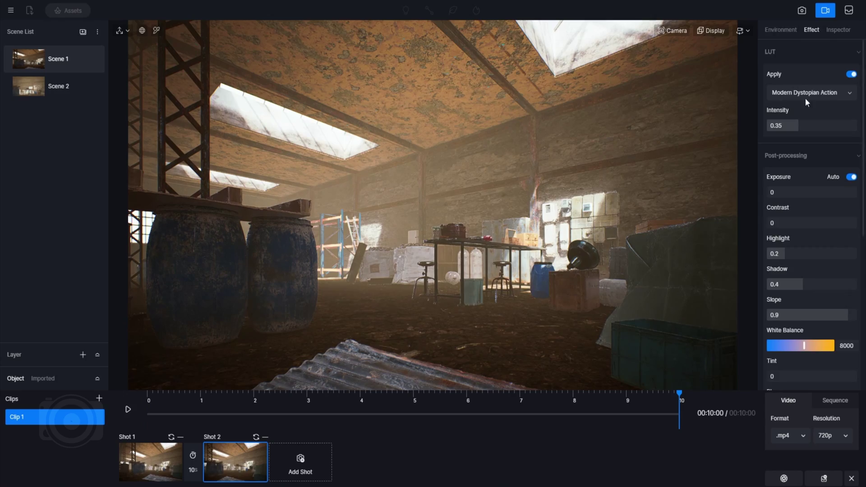
click(781, 30)
drag(821, 203, 847, 206)
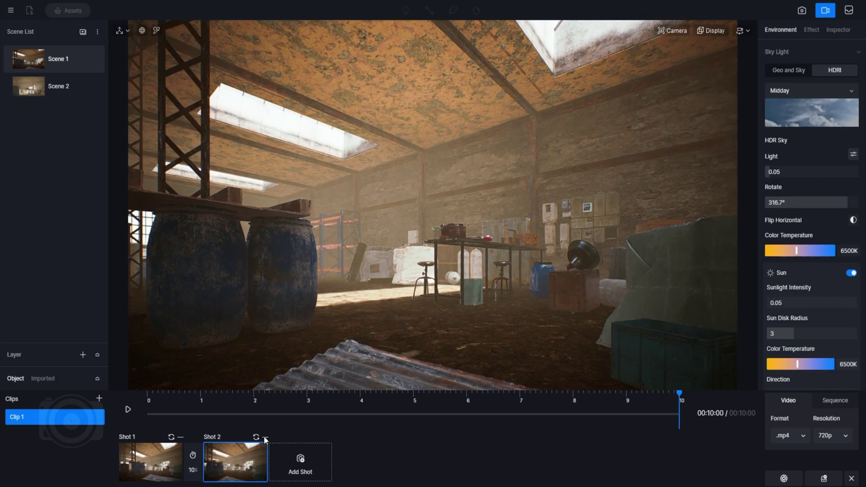
click(128, 410)
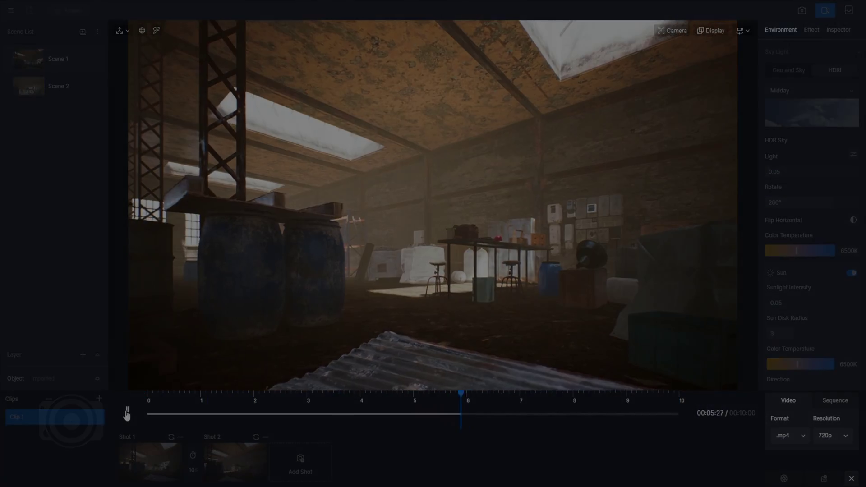